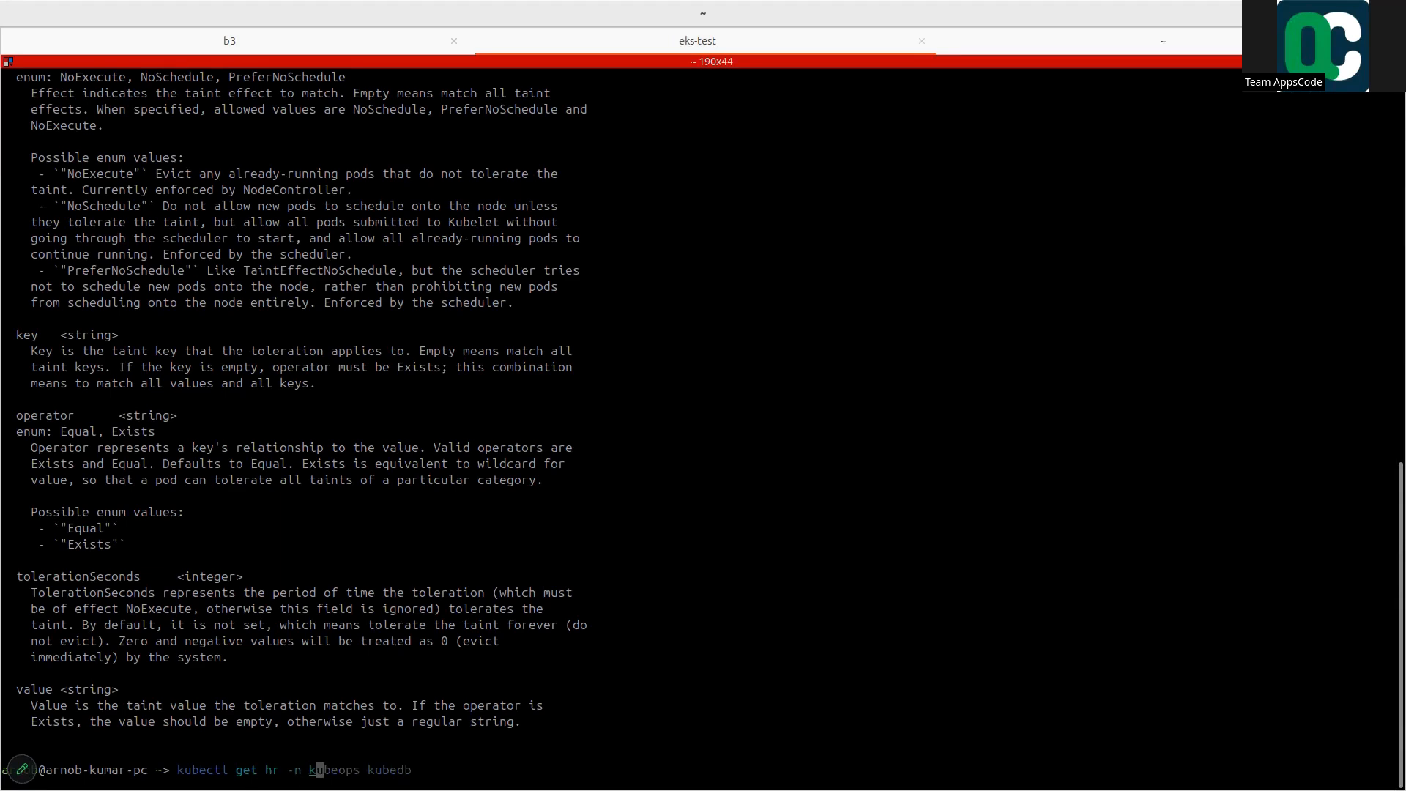
- List the Helm releases in the kubeops namespace with kubectl get hr -n kubeops
{"action": "key", "text": "Return"}
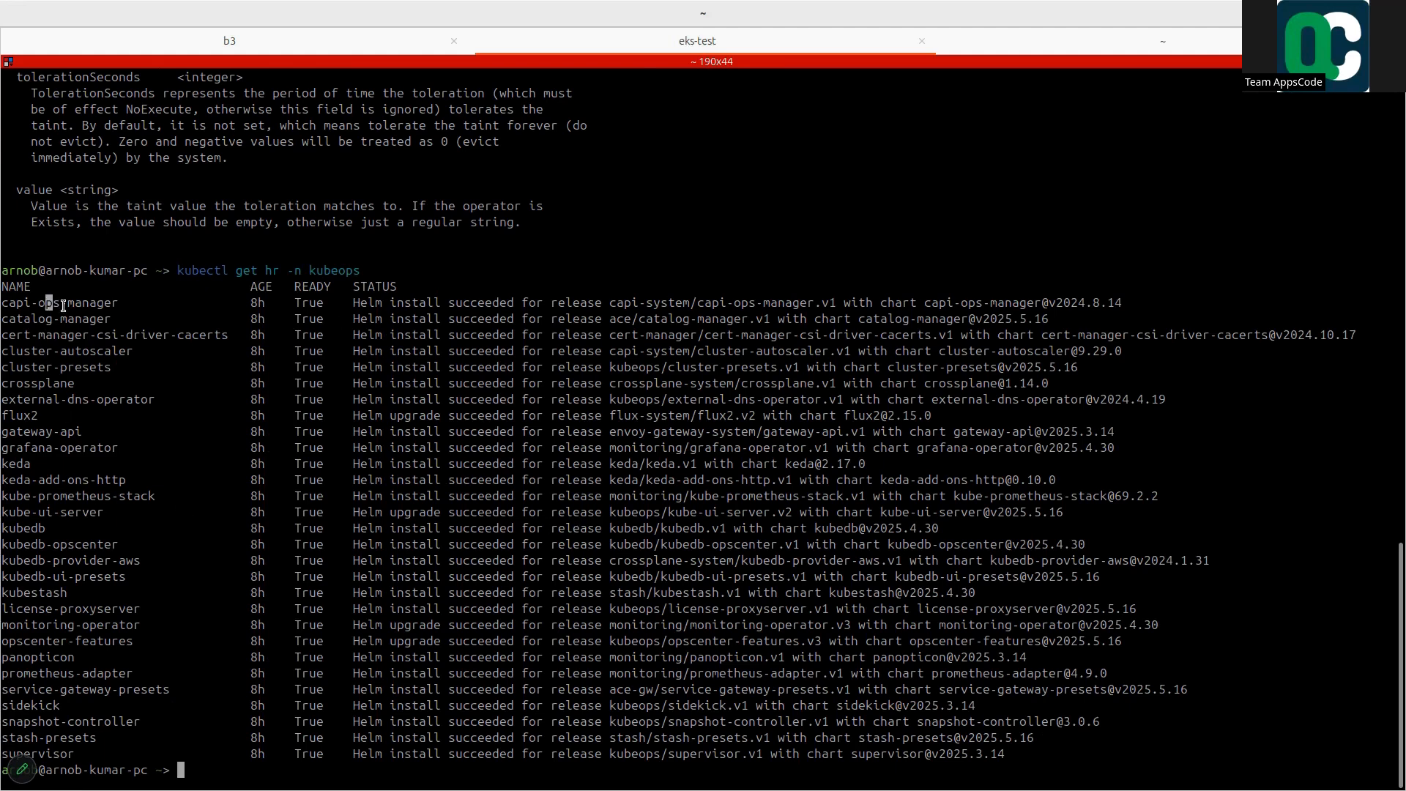
{"action": "left_click_drag", "start_coordinate": [46, 303], "coordinate": [1043, 784]}
{"action": "left_click", "coordinate": [815, 581]}
- Filter the kubeops Helm release listing for names containing "presets" using grep, and pick out the kubedb-ui-presets release
{"action": "key", "text": "Up"}
{"action": "type", "text": "| "}
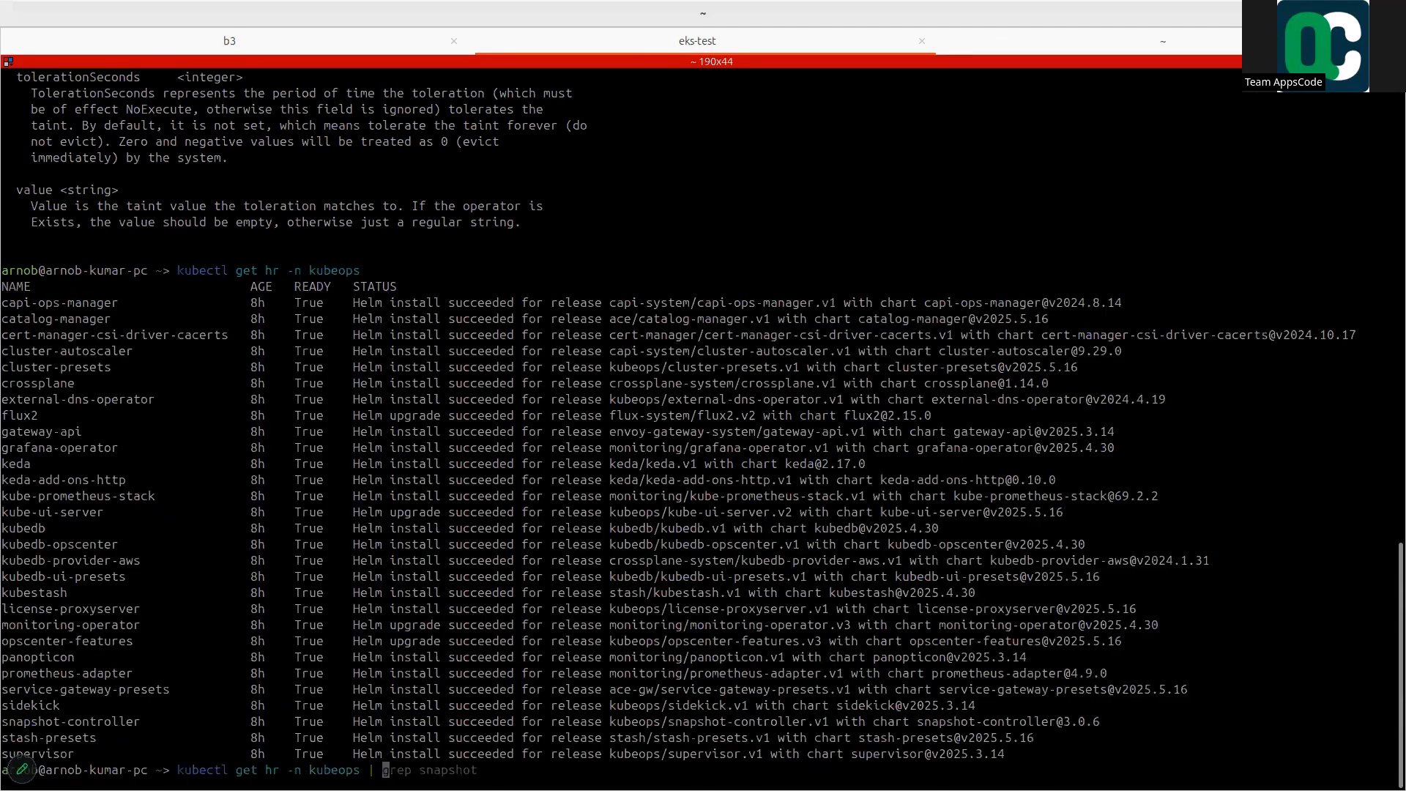
{"action": "type", "text": "grep preset"}
{"action": "type", "text": "s"}
{"action": "key", "text": "Return"}
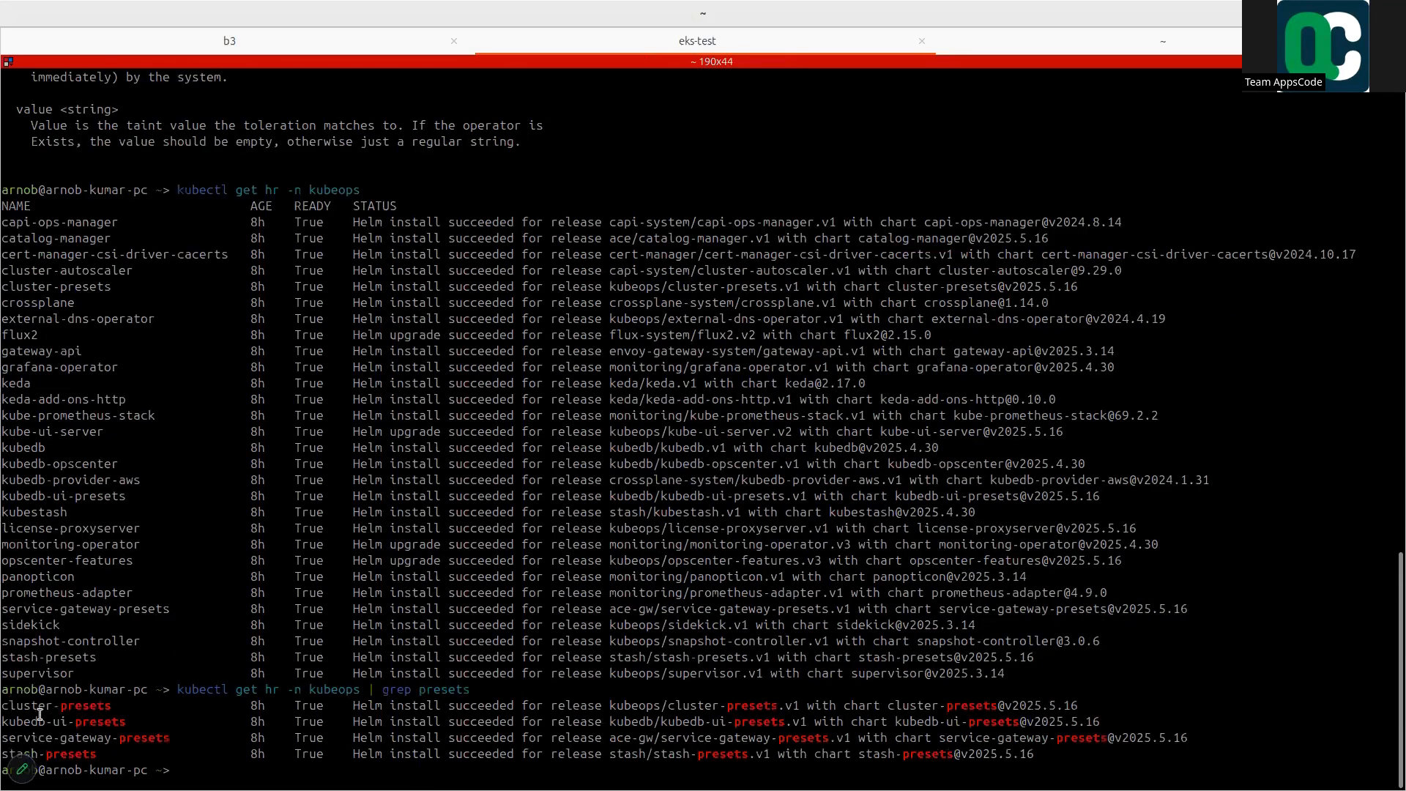
{"action": "mouse_move", "coordinate": [32, 736]}
{"action": "left_mouse_down"}
{"action": "mouse_move", "coordinate": [95, 727]}
{"action": "mouse_move", "coordinate": [19, 718]}
{"action": "left_mouse_up"}
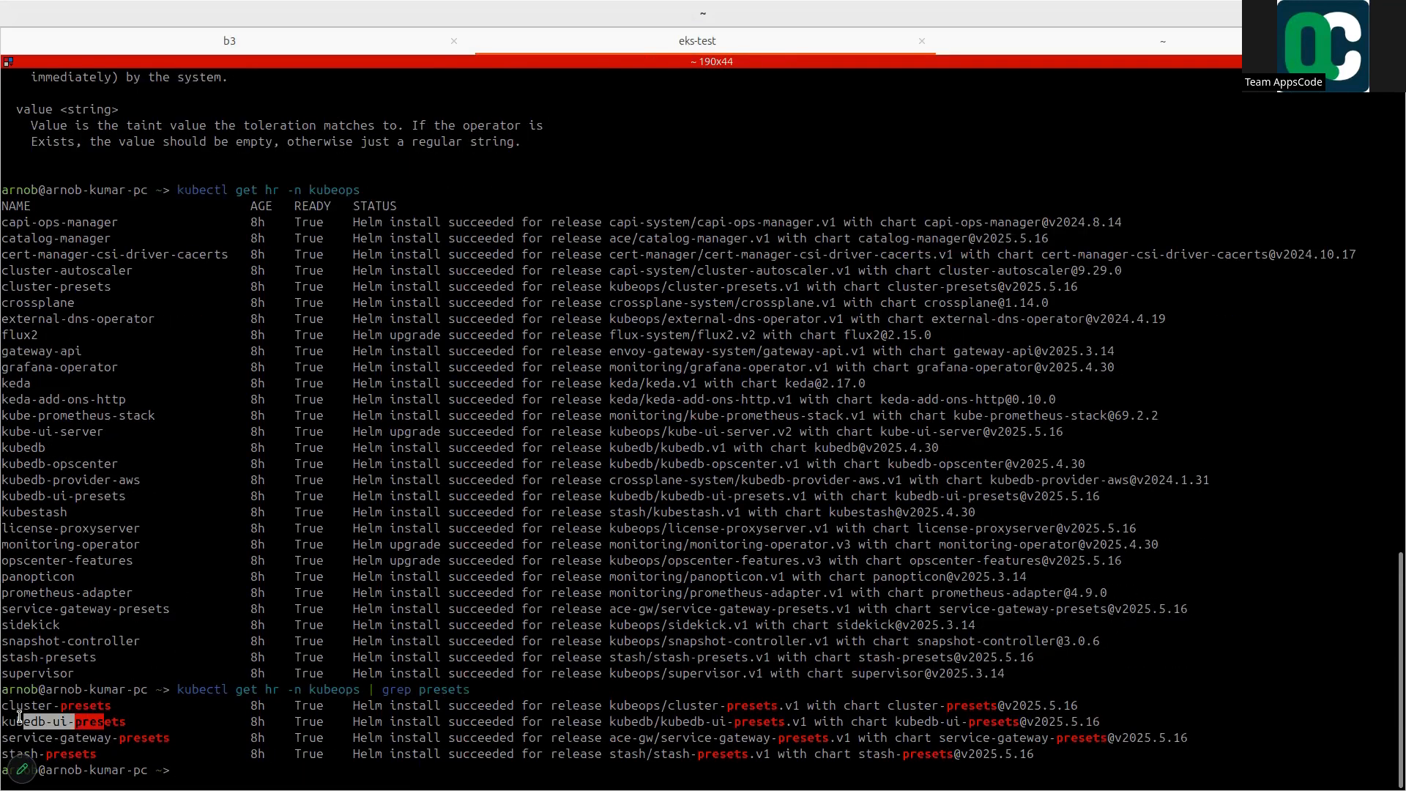
{"action": "left_click_drag", "start_coordinate": [128, 722], "coordinate": [1, 724]}
{"action": "key", "text": "ctrl+c"}
{"action": "left_click", "coordinate": [456, 493]}
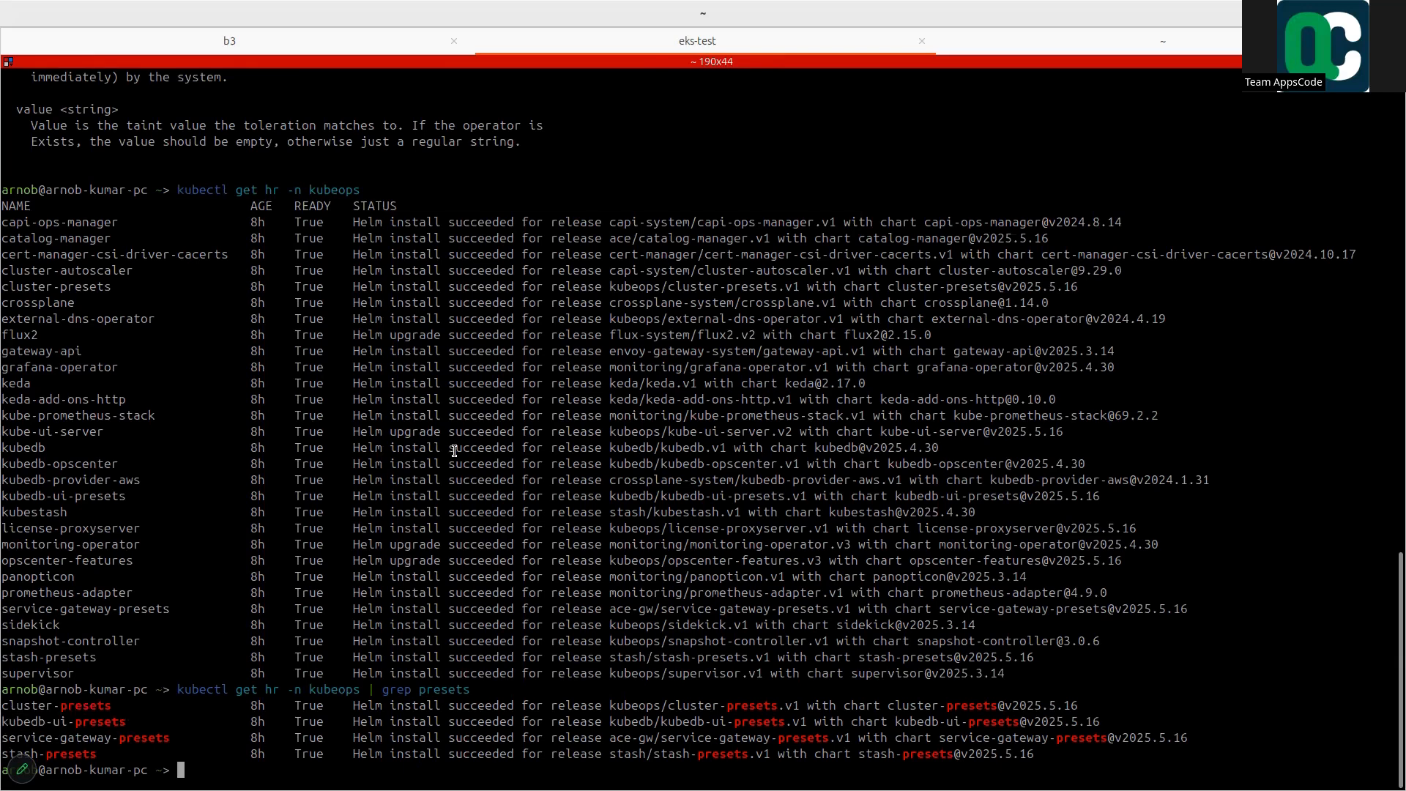
- Show the kubedb-ui-presets Helm release in the kubeops namespace as YAML, piped through less
{"action": "key", "text": "Up"}
{"action": "key", "text": "BackSpace"}
{"action": "key", "text": "BackSpace"}
{"action": "key", "text": "BackSpace"}
{"action": "key", "text": "BackSpace"}
{"action": "key", "text": "BackSpace"}
{"action": "key", "text": "BackSpace"}
{"action": "key", "text": "BackSpace"}
{"action": "key", "text": "BackSpace"}
{"action": "key", "text": "BackSpace"}
{"action": "key", "text": "BackSpace"}
{"action": "key", "text": "BackSpace"}
{"action": "key", "text": "BackSpace"}
{"action": "key", "text": "BackSpace"}
{"action": "key", "text": "BackSpace"}
{"action": "key", "text": "BackSpace"}
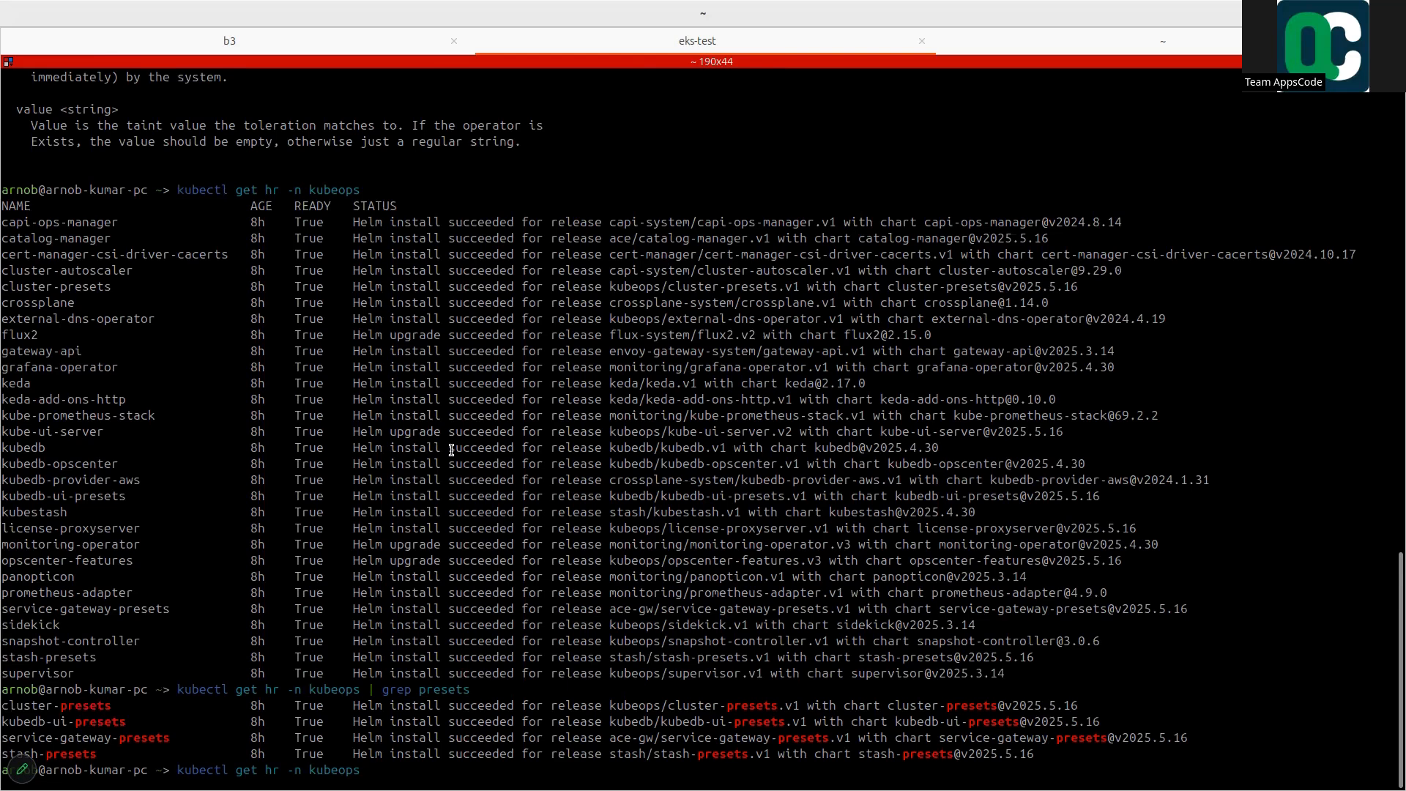
{"action": "double_click", "coordinate": [78, 720]}
{"action": "middle_click", "coordinate": [78, 721]}
{"action": "type", "text": "-oyaml "}
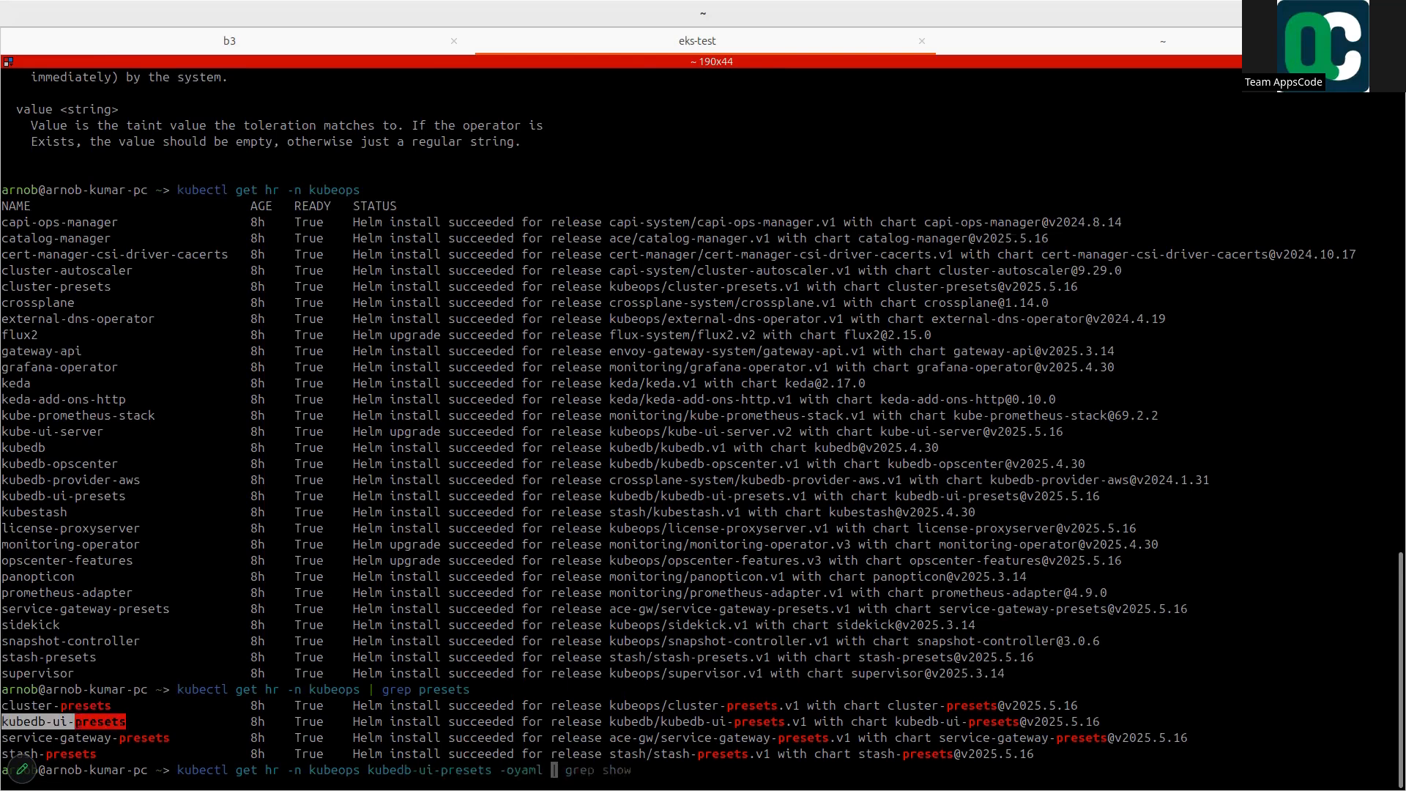
{"action": "type", "text": "| less"}
{"action": "key", "text": "Return"}
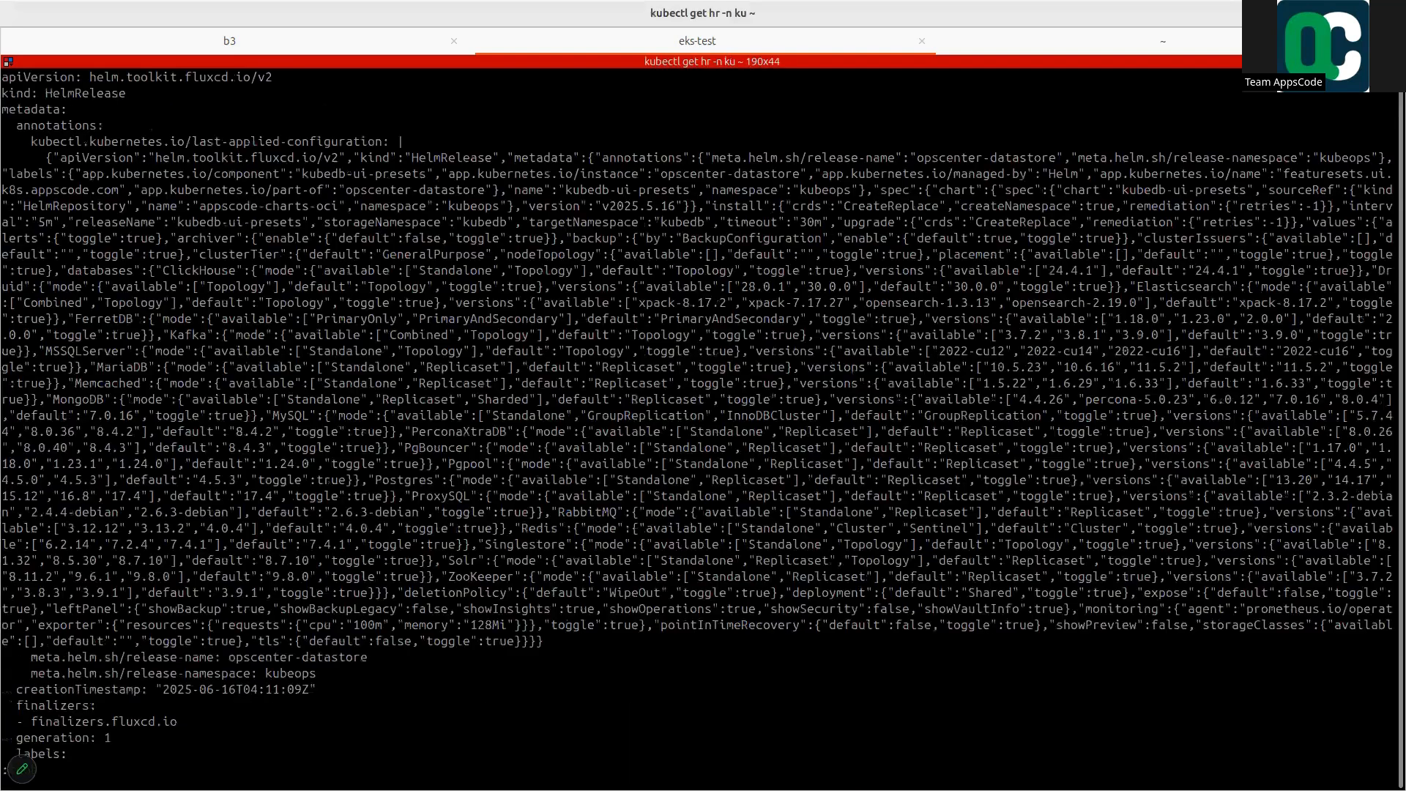
- Examine the values section of the release YAML, from alerts and databases through leftPanel and tls, and quit the pager
{"action": "scroll", "coordinate": [317, 349], "scroll_direction": "down", "scroll_amount": 20}
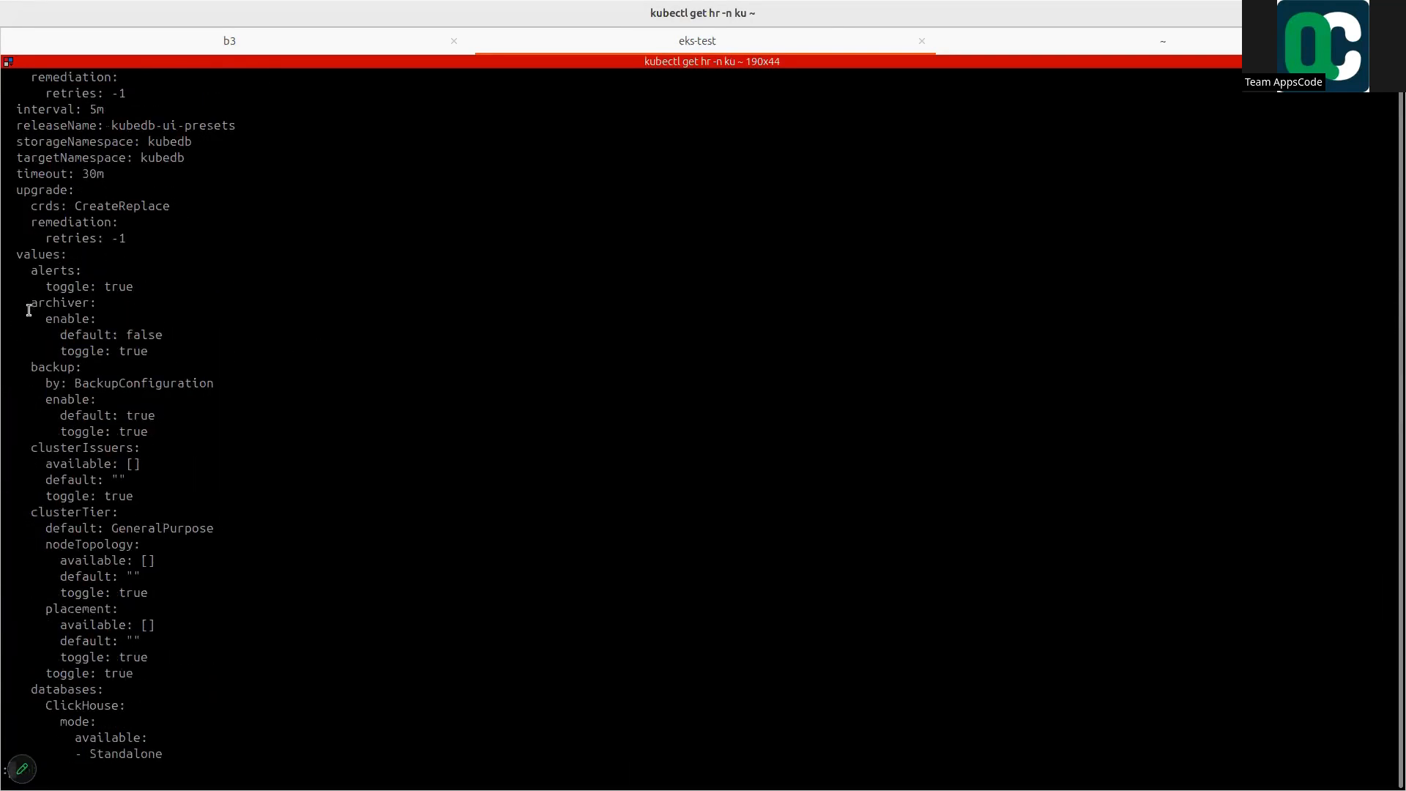
{"action": "scroll", "coordinate": [59, 463], "scroll_direction": "down", "scroll_amount": 2}
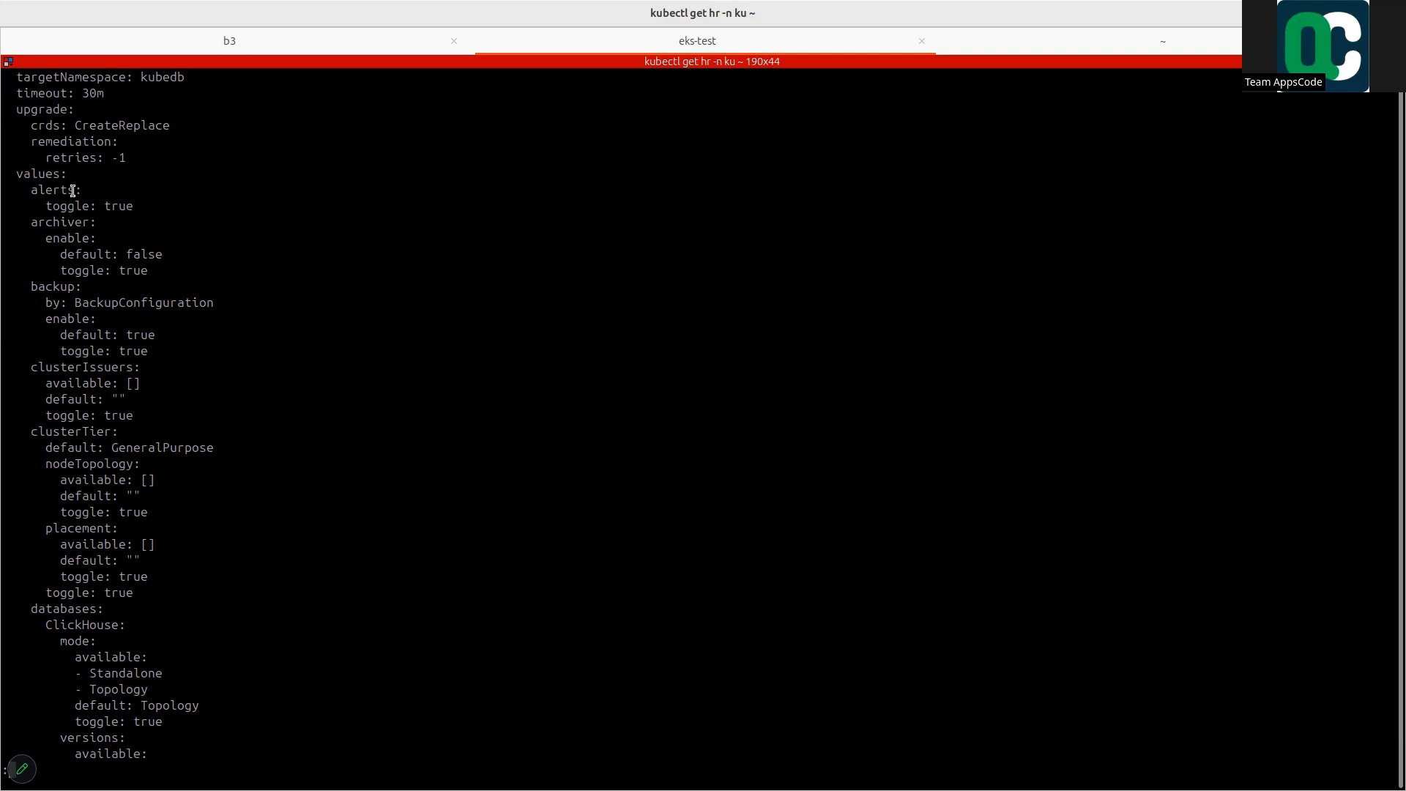
{"action": "scroll", "coordinate": [179, 564], "scroll_direction": "down", "scroll_amount": 5}
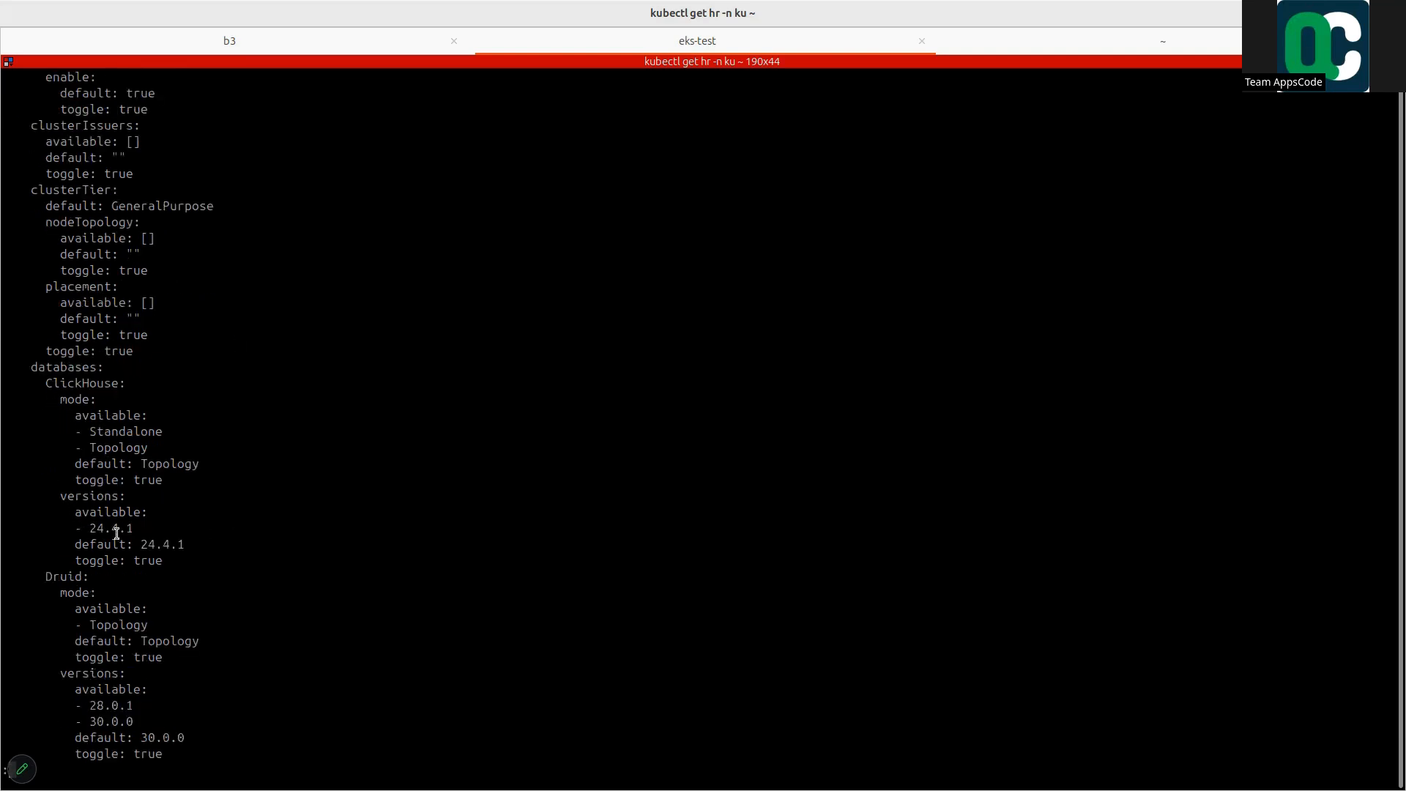
{"action": "scroll", "coordinate": [117, 533], "scroll_direction": "down", "scroll_amount": 20}
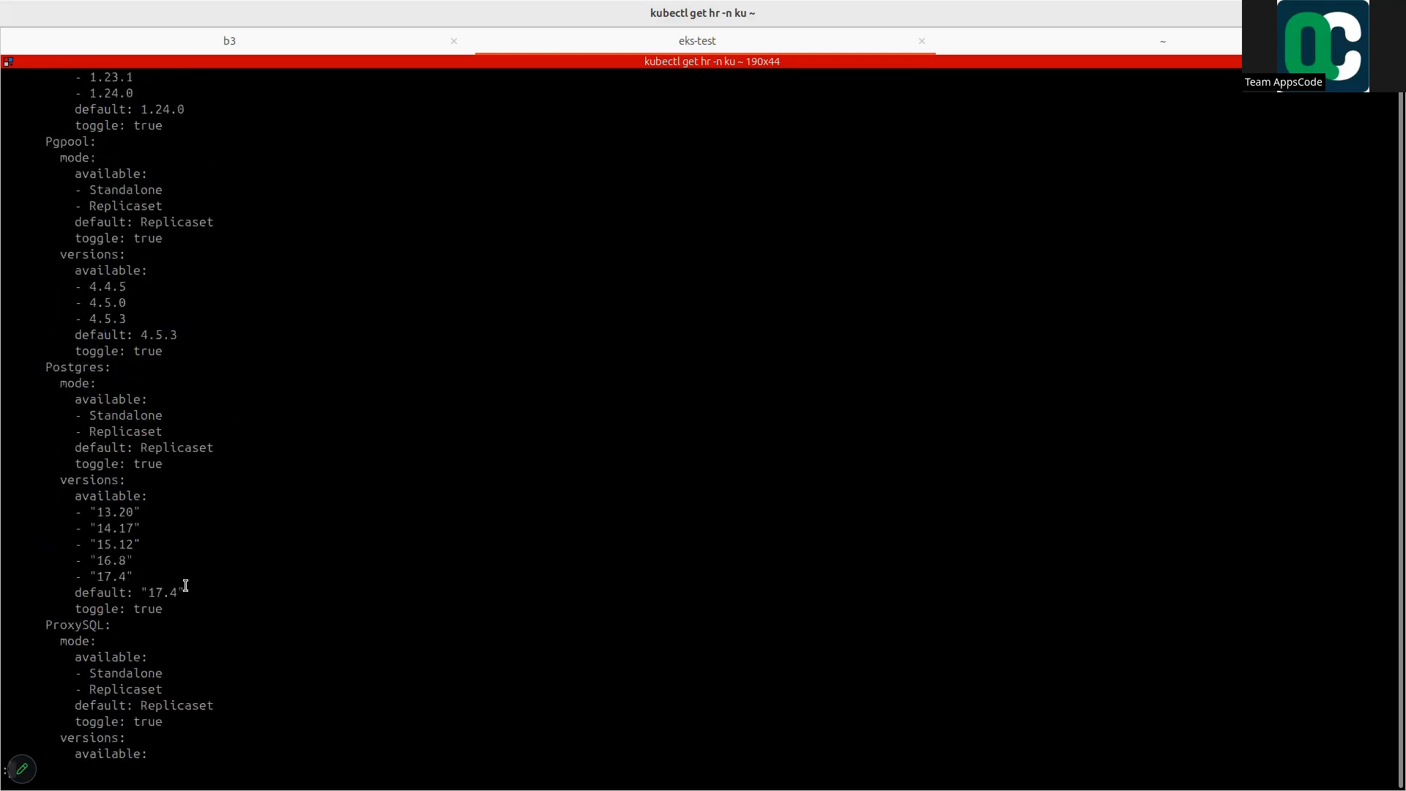
{"action": "scroll", "coordinate": [184, 580], "scroll_direction": "down", "scroll_amount": 20}
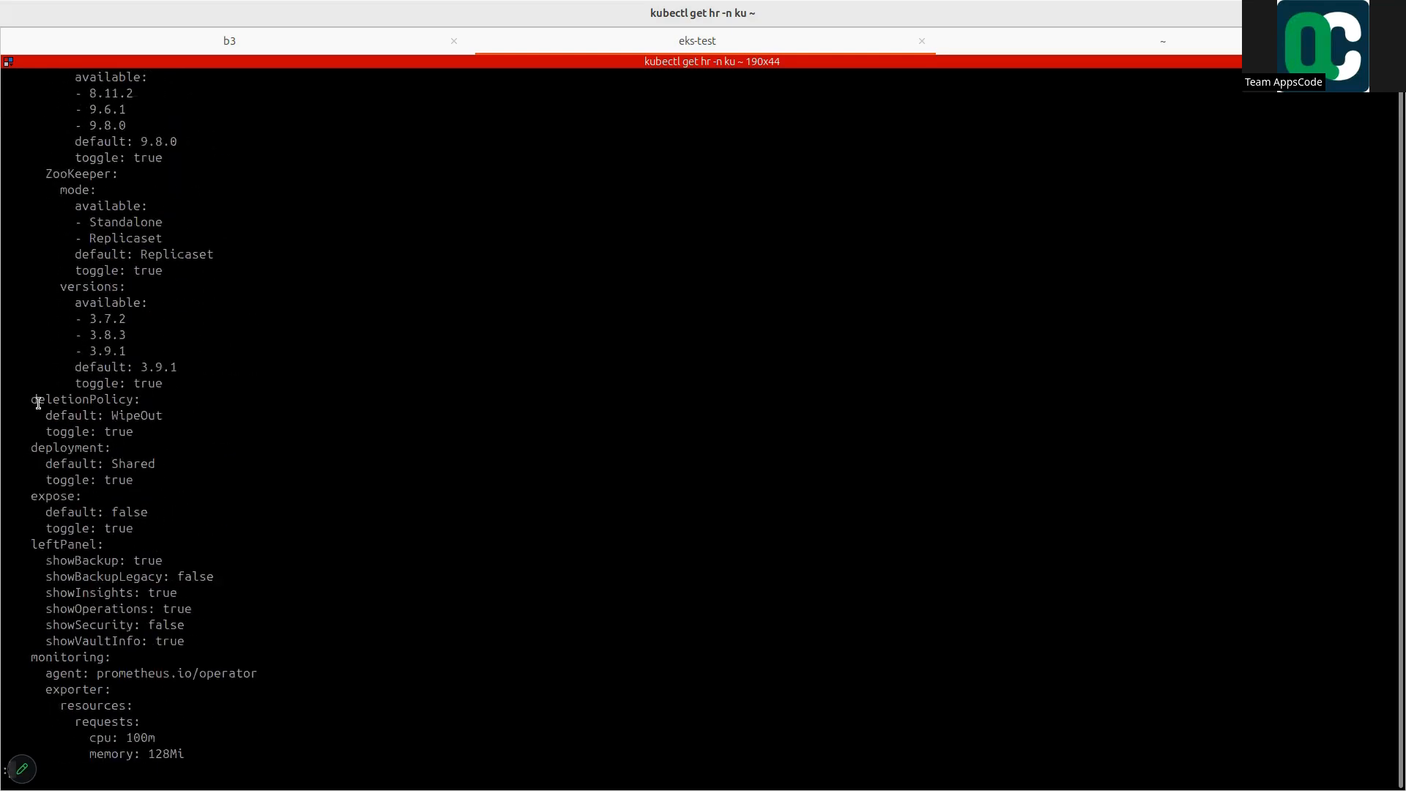
{"action": "scroll", "coordinate": [55, 480], "scroll_direction": "down", "scroll_amount": 2}
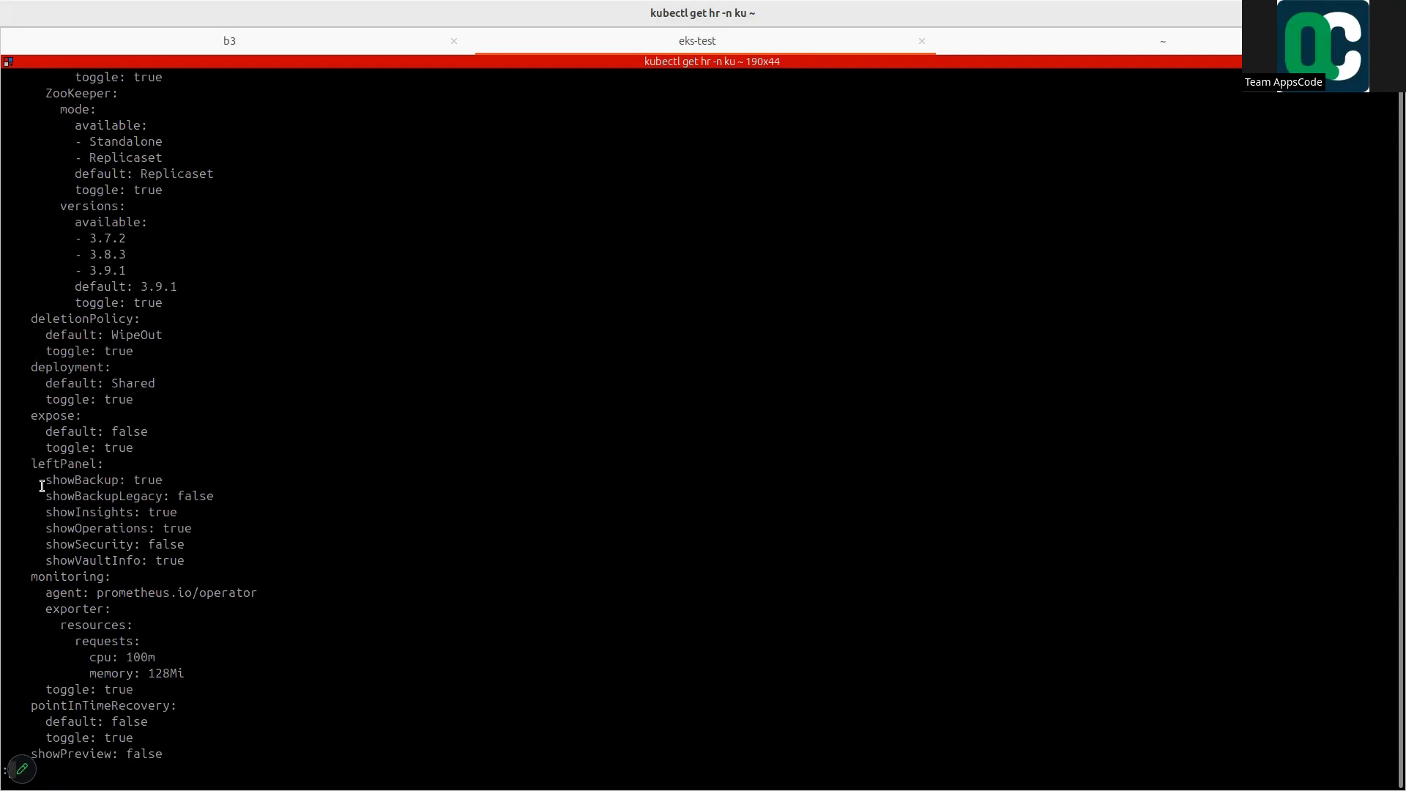
{"action": "scroll", "coordinate": [549, 484], "scroll_direction": "down", "scroll_amount": 5}
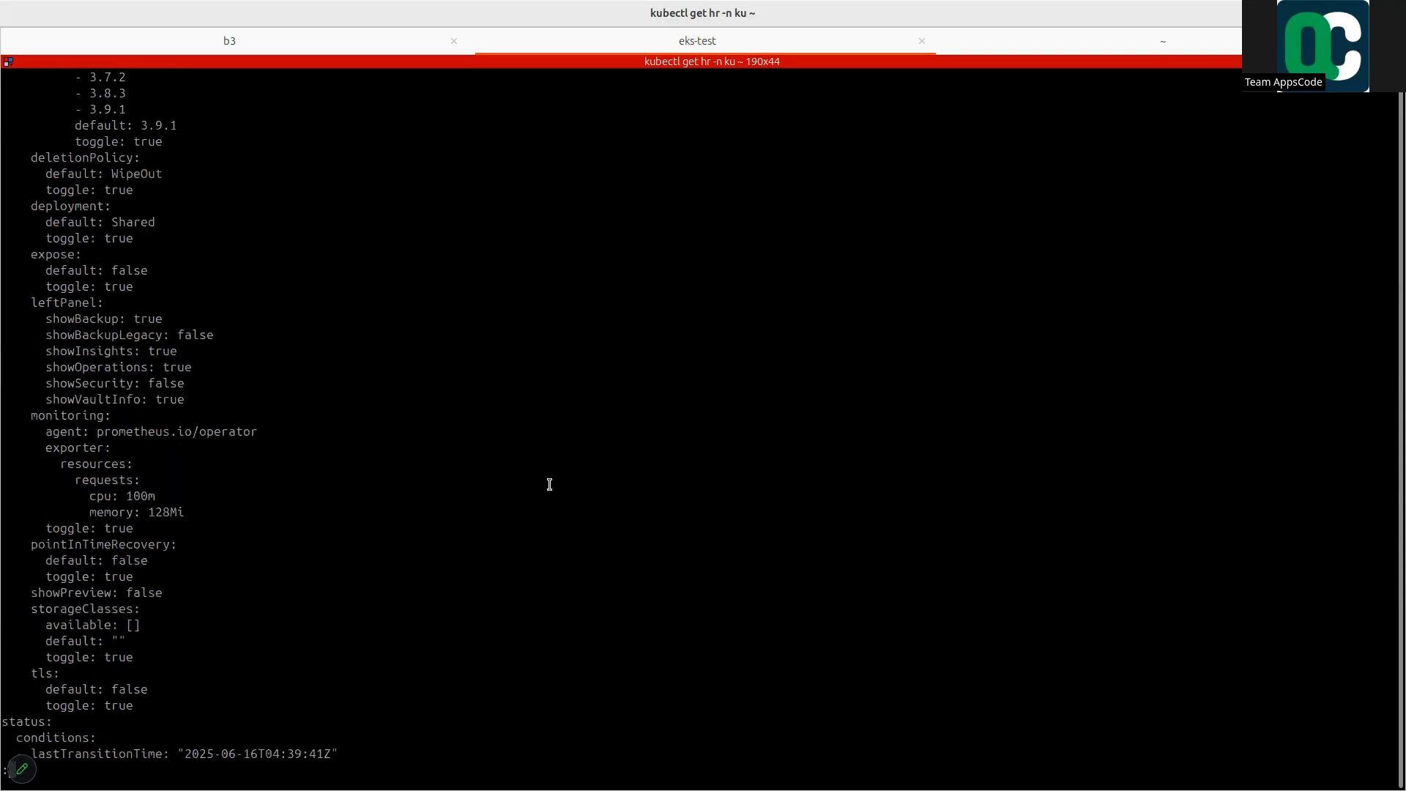
{"action": "key", "text": "q"}
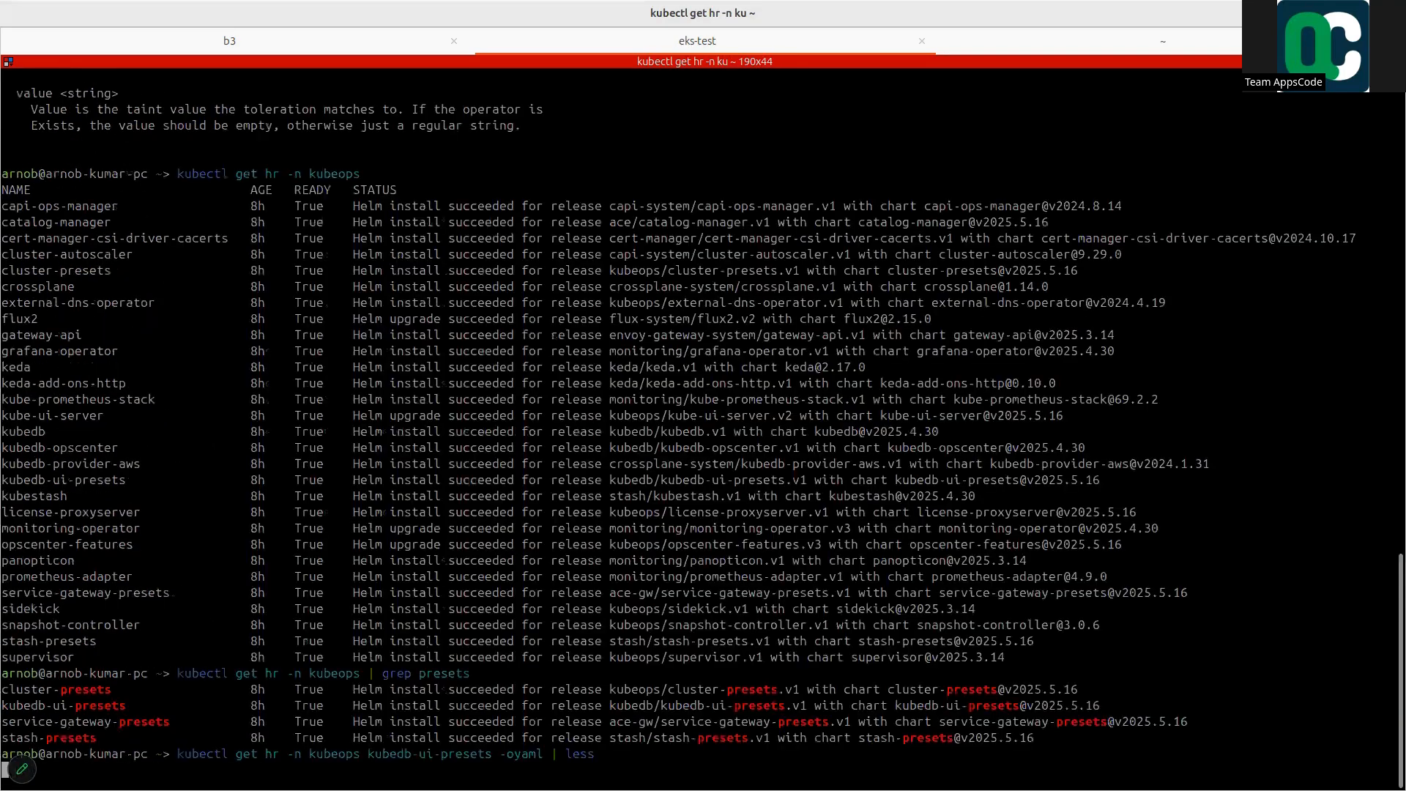
{"action": "key", "text": "Return"}
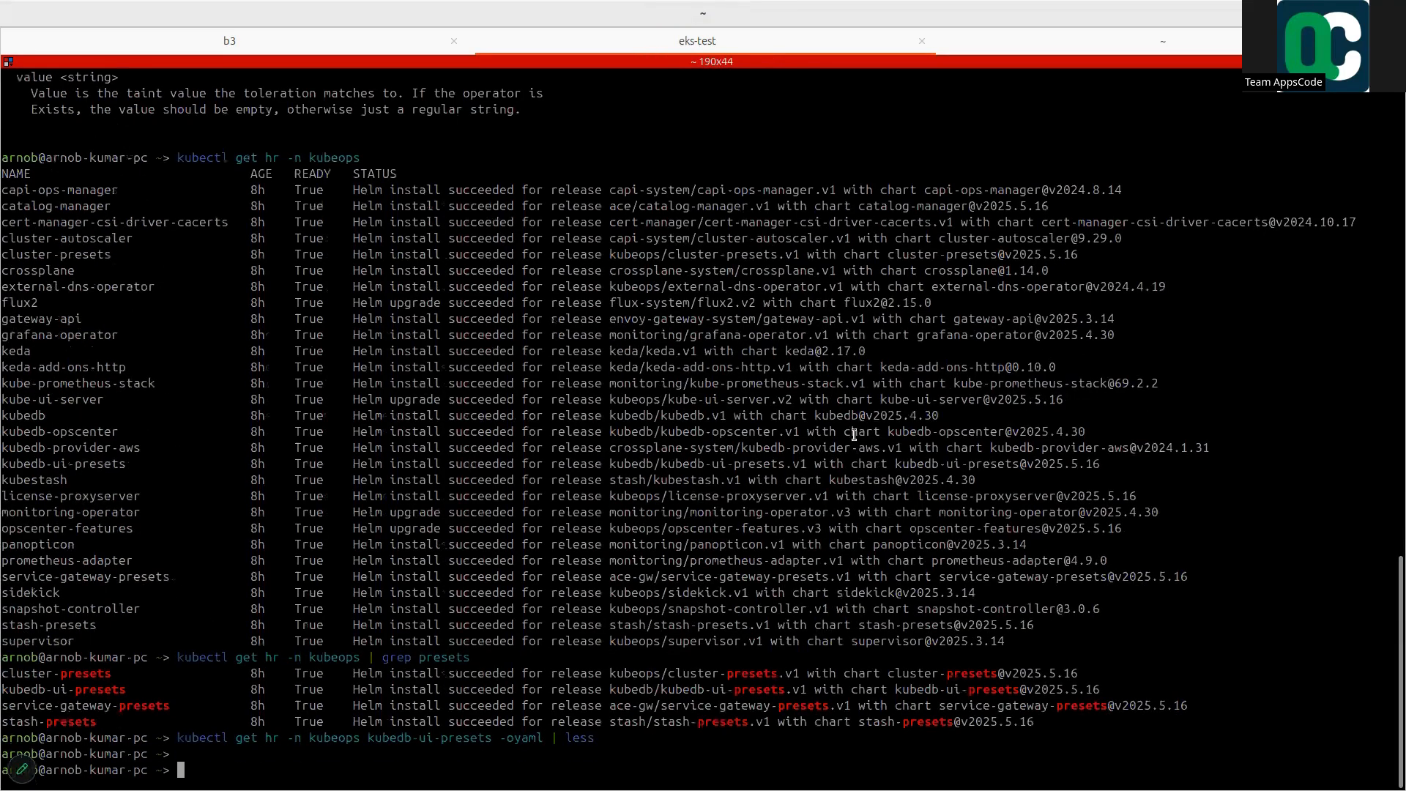
- Switch to the AppsCode Console in the browser and open the kubedb-ui-presets cluster preset in the eks-test cluster's settings
{"action": "key", "text": "alt+Tab"}
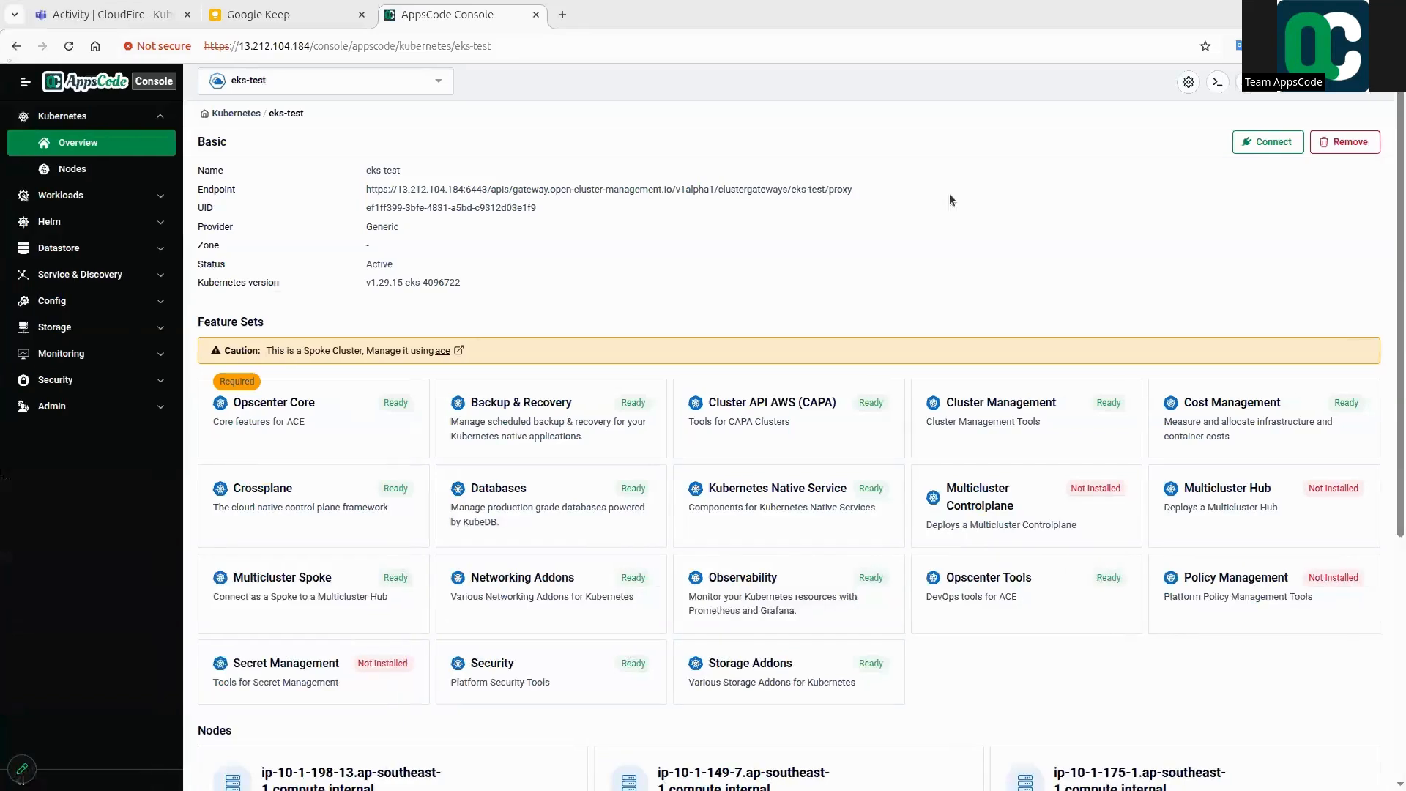
{"action": "left_click", "coordinate": [108, 85]}
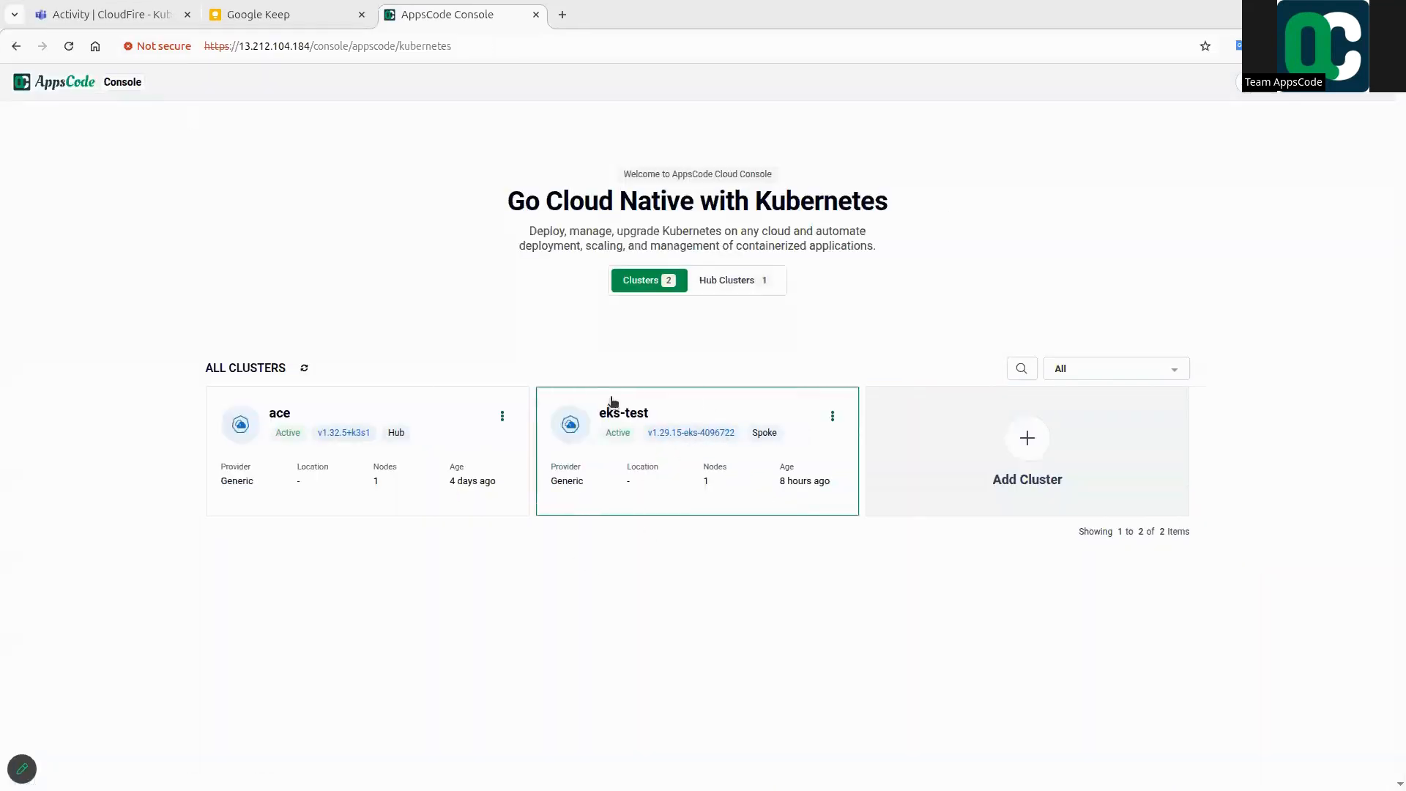
{"action": "left_click", "coordinate": [701, 448]}
{"action": "left_click", "coordinate": [1188, 82]}
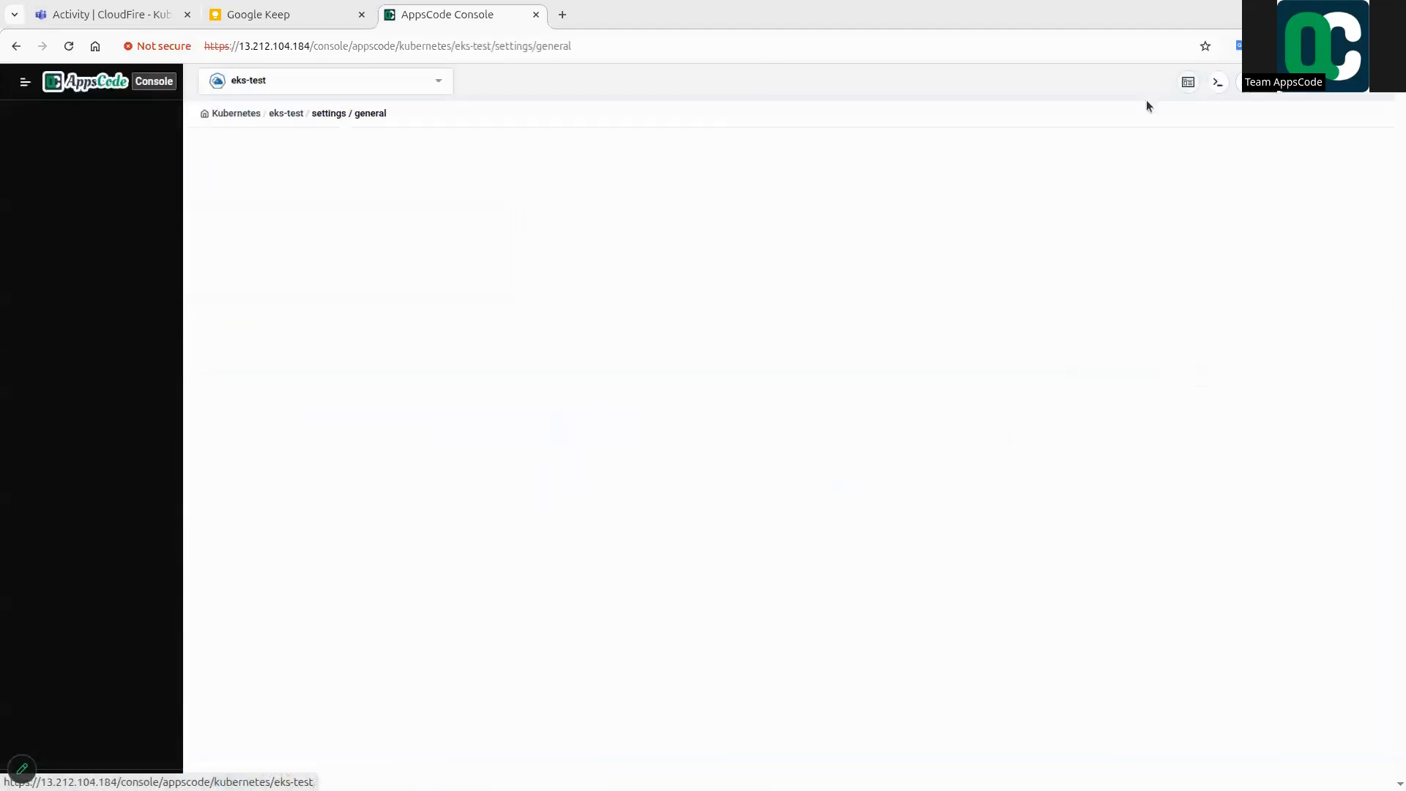
{"action": "left_click", "coordinate": [60, 272]}
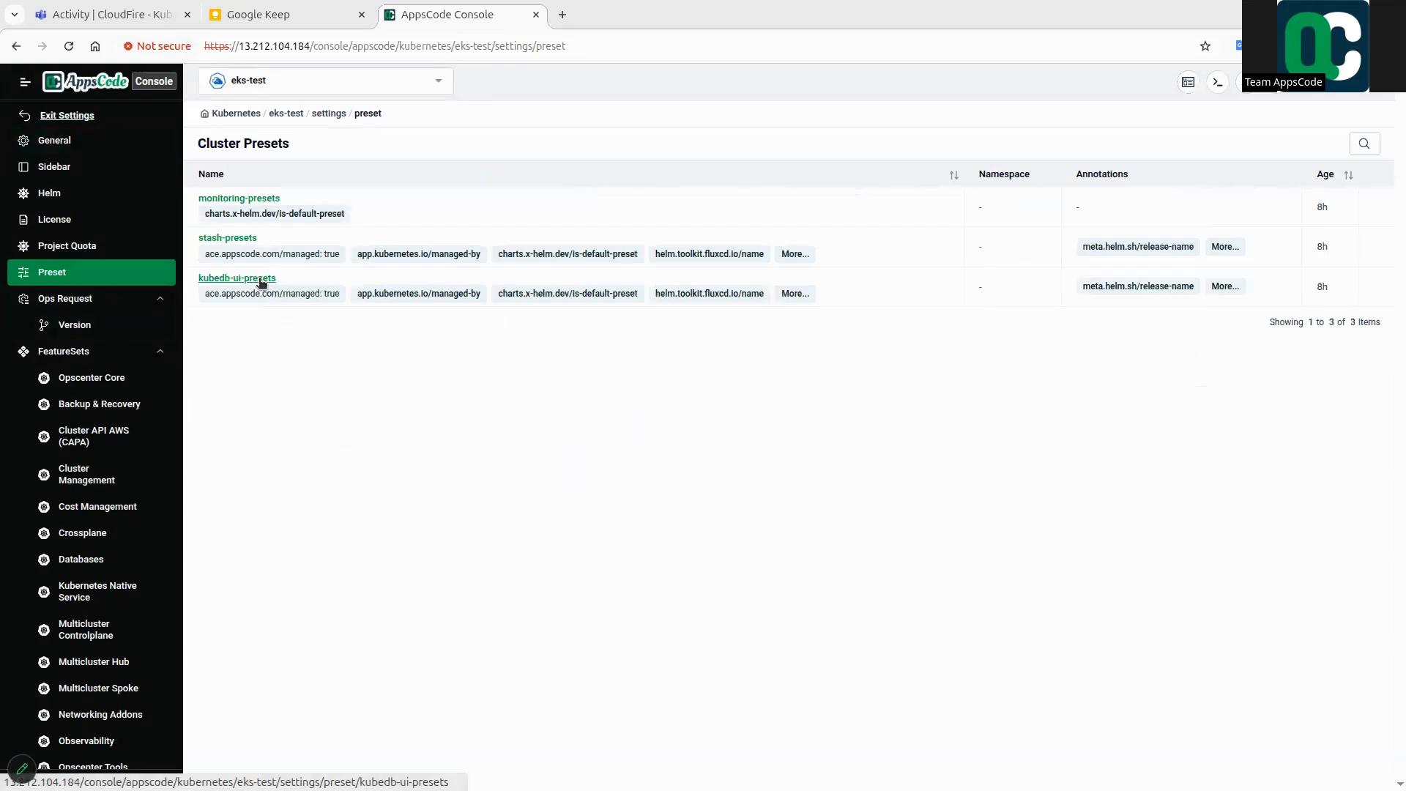
{"action": "left_click", "coordinate": [260, 279]}
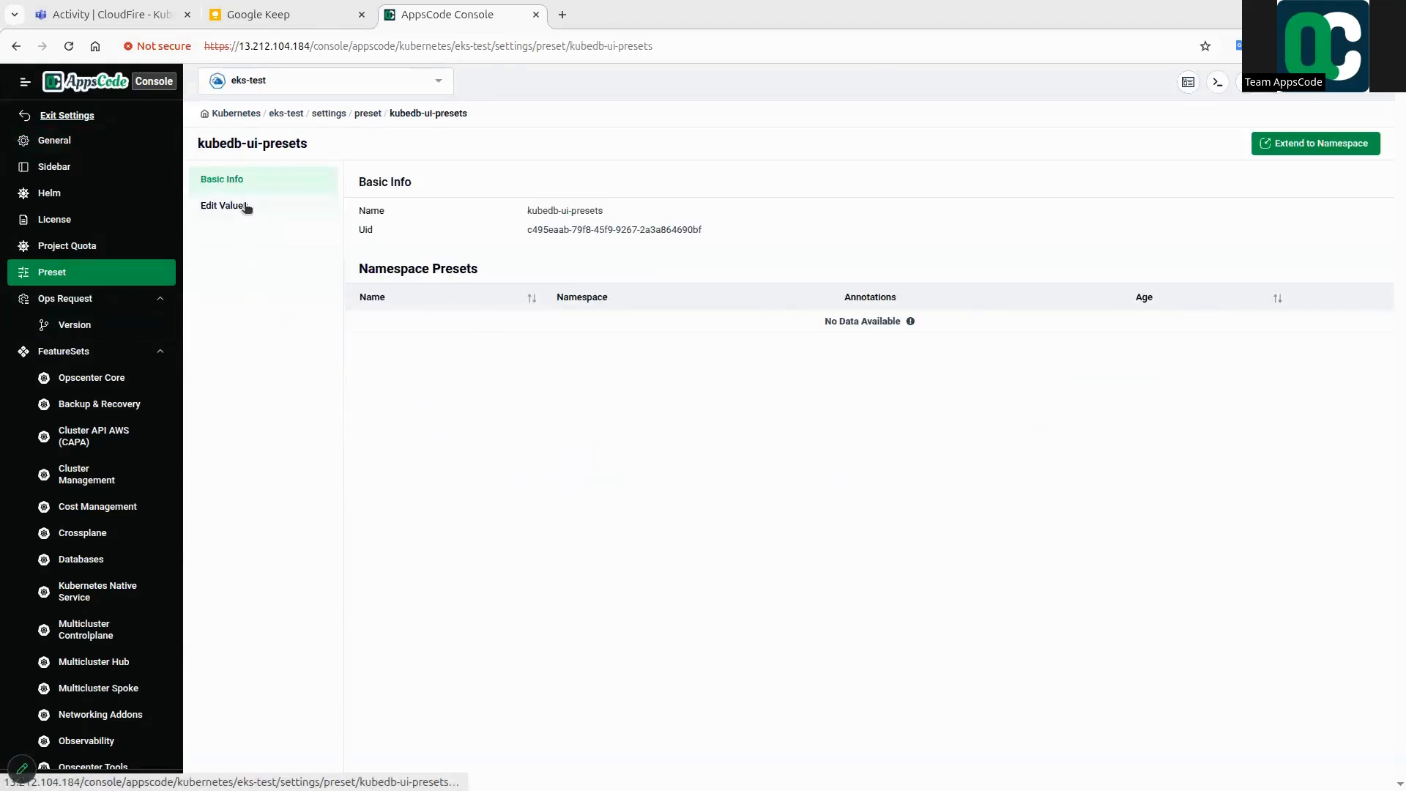
- View the KubeDB components of eks-test's Databases feature set in a separate browser tab, including KubeDB UI Presets, and close that tab
{"action": "middle_click", "coordinate": [245, 206]}
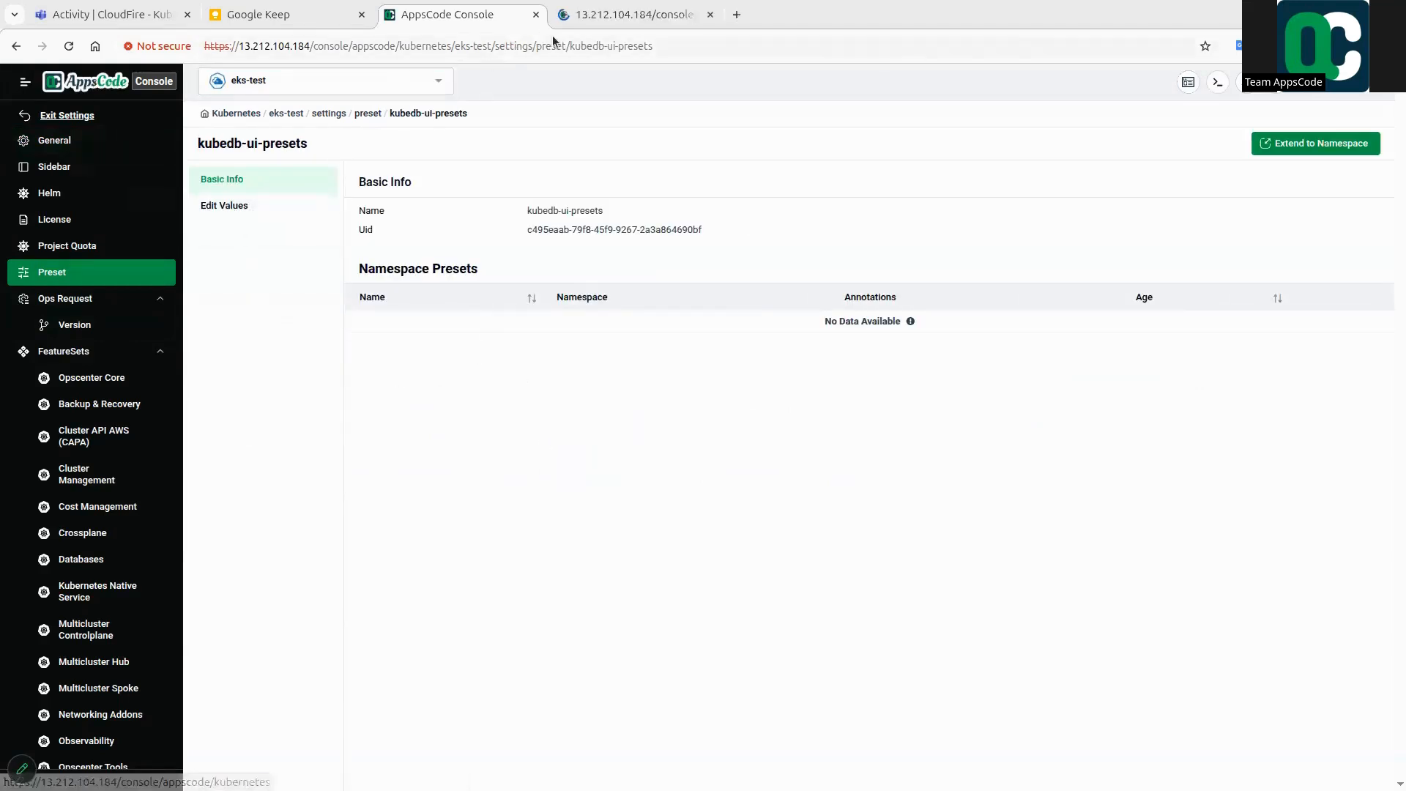
{"action": "left_click", "coordinate": [619, 16]}
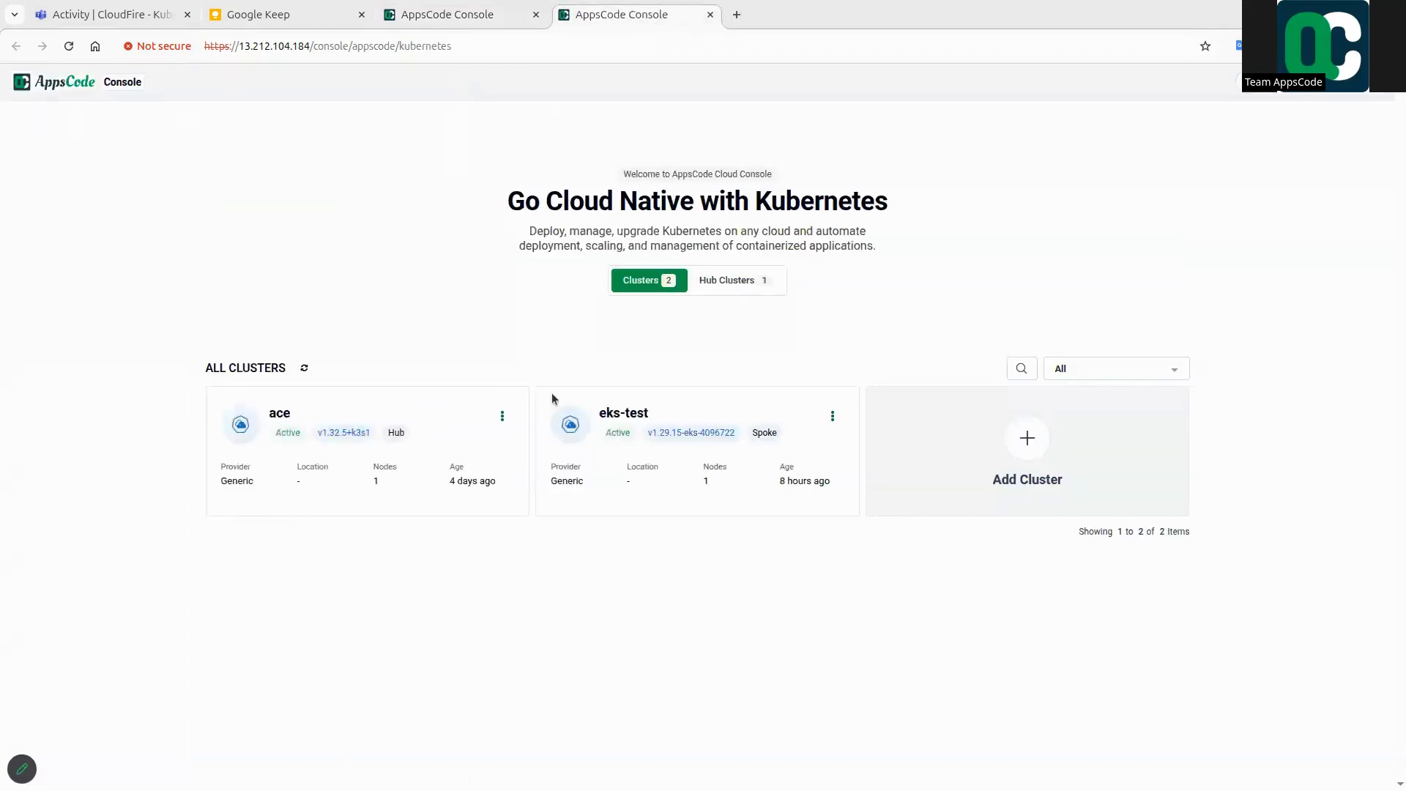
{"action": "left_click", "coordinate": [670, 438]}
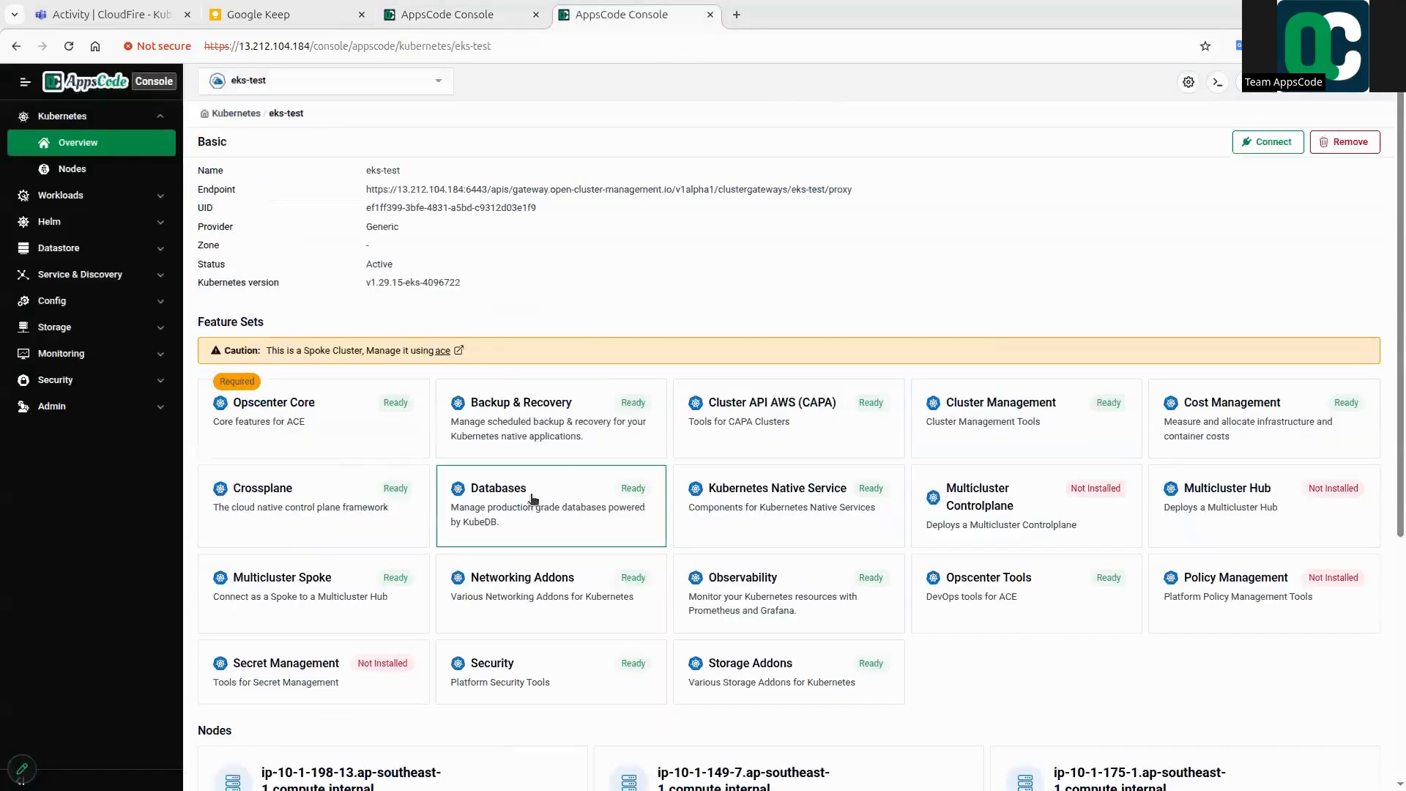
{"action": "left_click", "coordinate": [533, 499]}
{"action": "left_click_drag", "start_coordinate": [386, 311], "coordinate": [418, 312]}
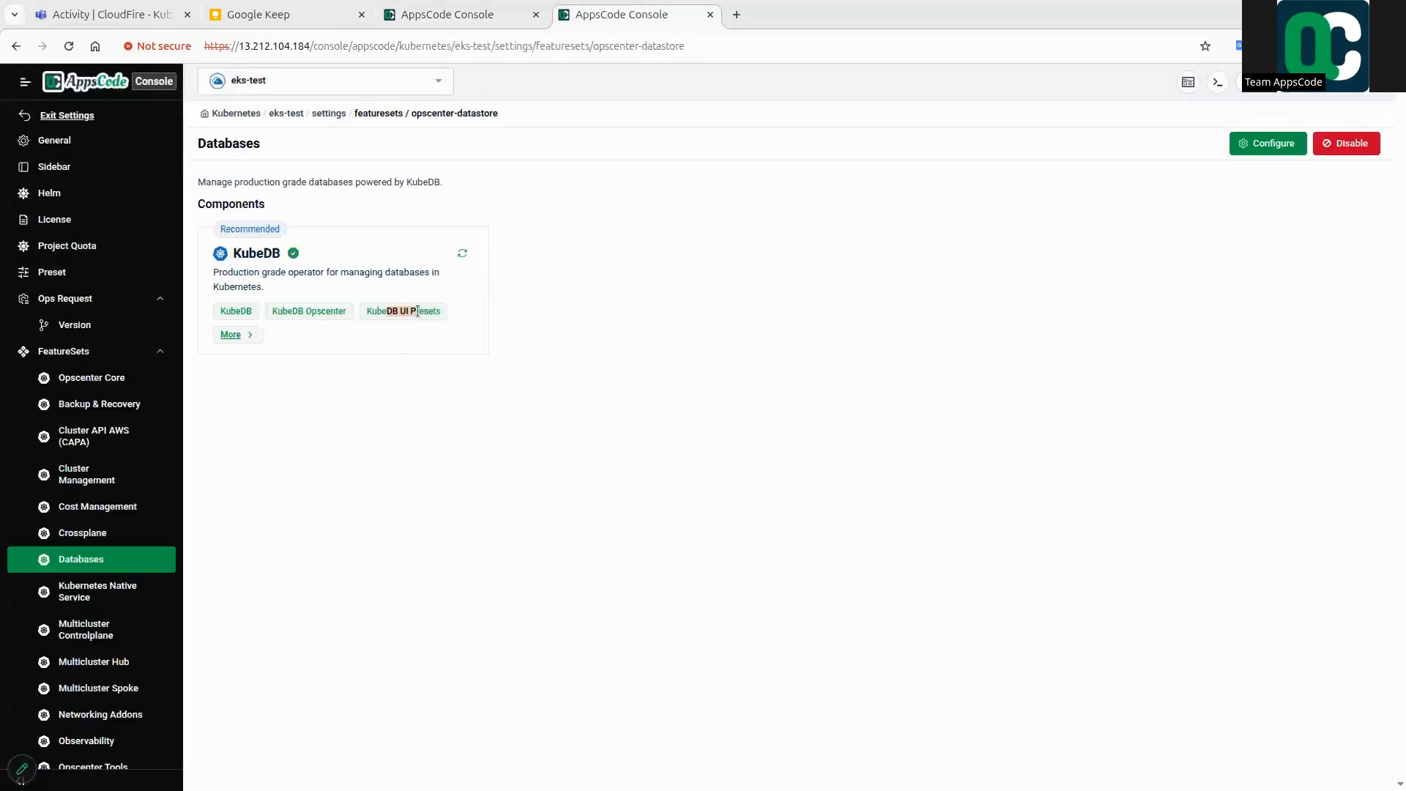
{"action": "left_click_drag", "start_coordinate": [244, 254], "coordinate": [264, 253]}
{"action": "middle_click", "coordinate": [639, 18]}
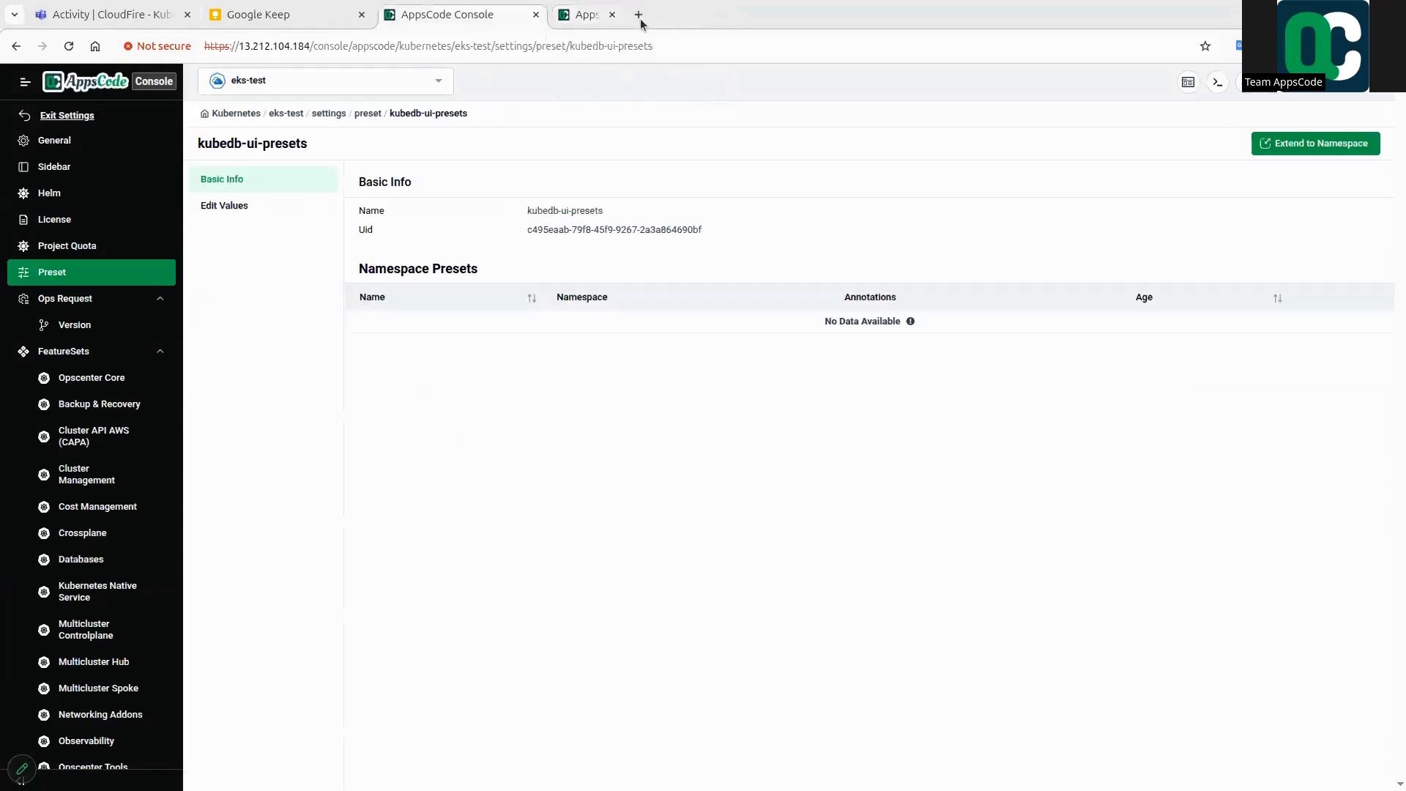
- Open the value editor of kubedb-ui-presets and review its option sections down to the Left Panel toggles
{"action": "left_click", "coordinate": [249, 204]}
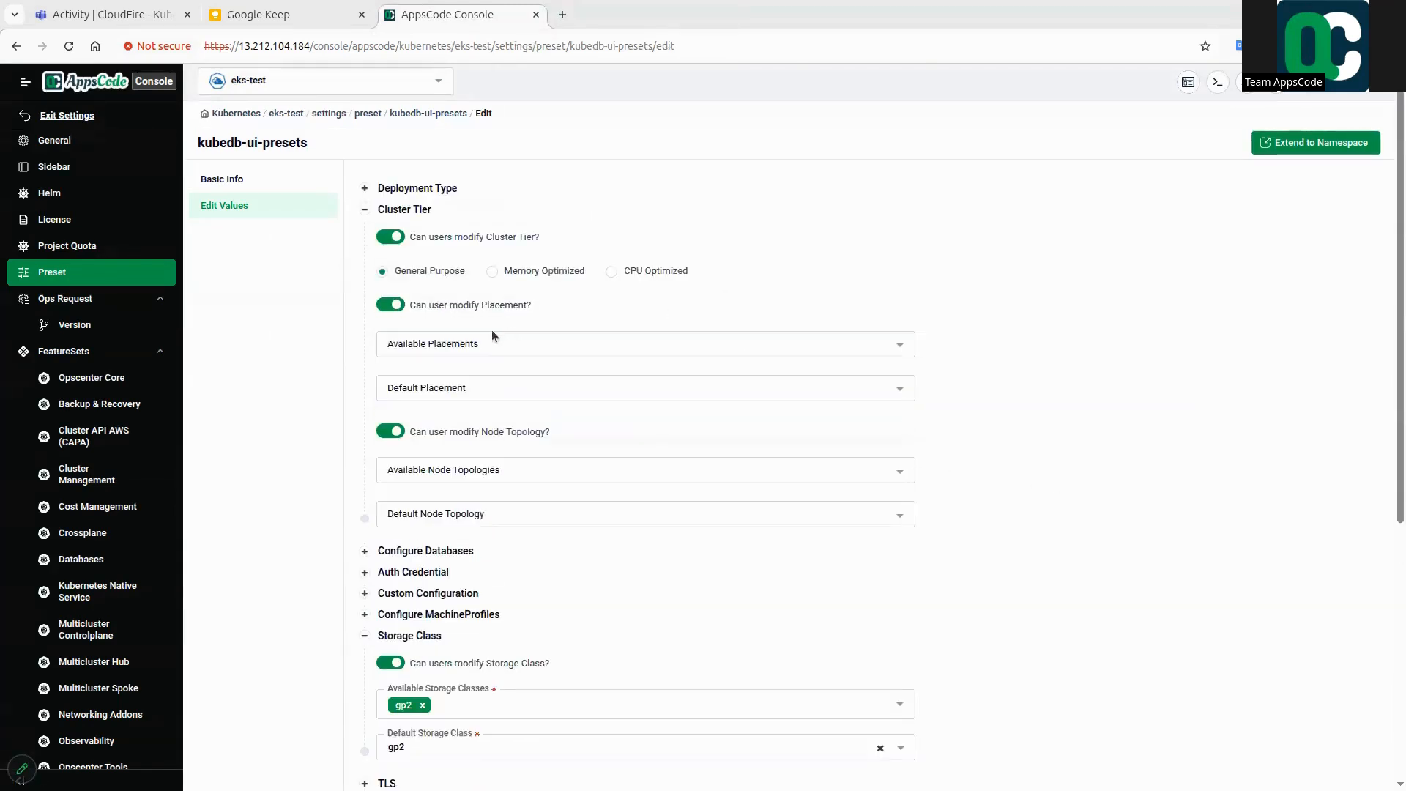
{"action": "scroll", "coordinate": [535, 364], "scroll_direction": "down", "scroll_amount": 5}
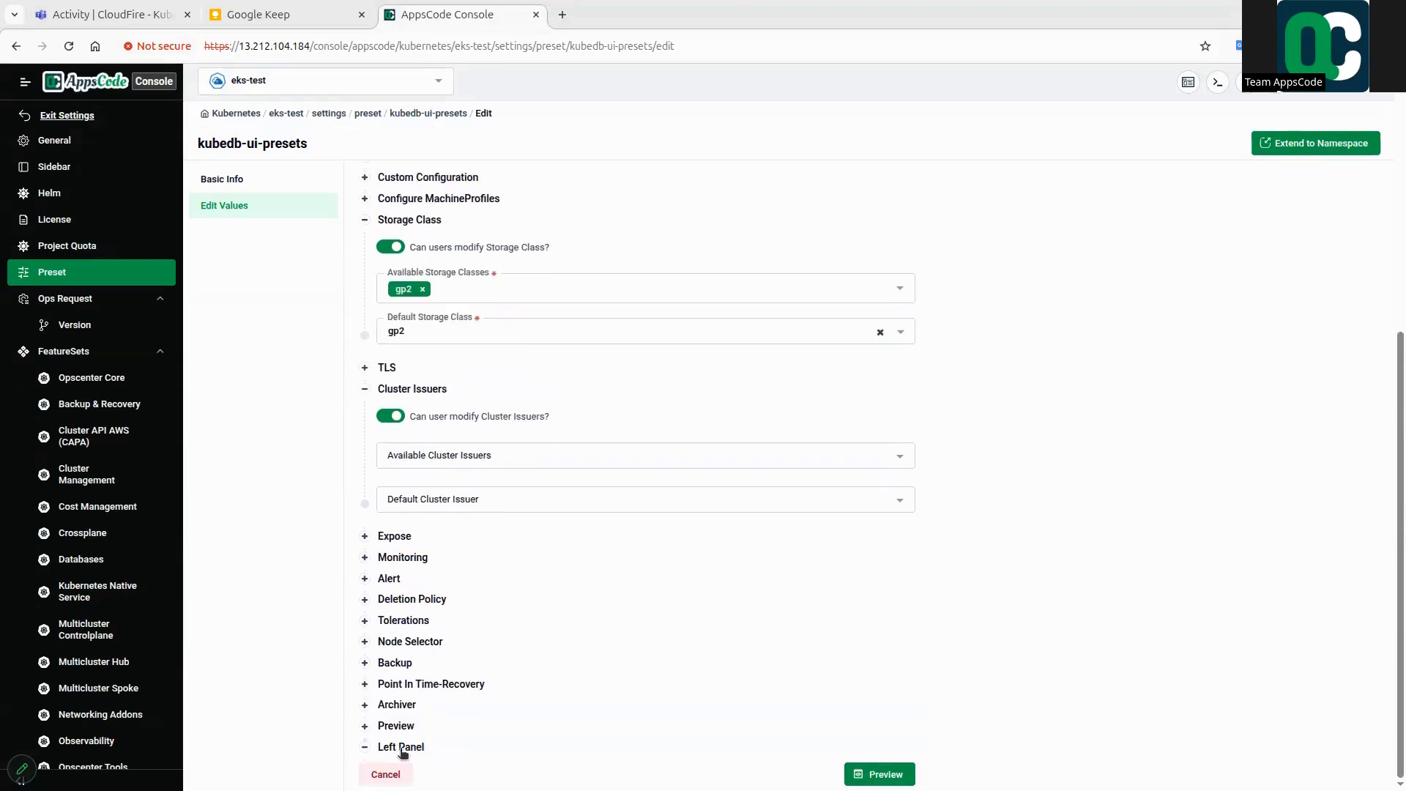
{"action": "scroll", "coordinate": [712, 624], "scroll_direction": "down", "scroll_amount": 3}
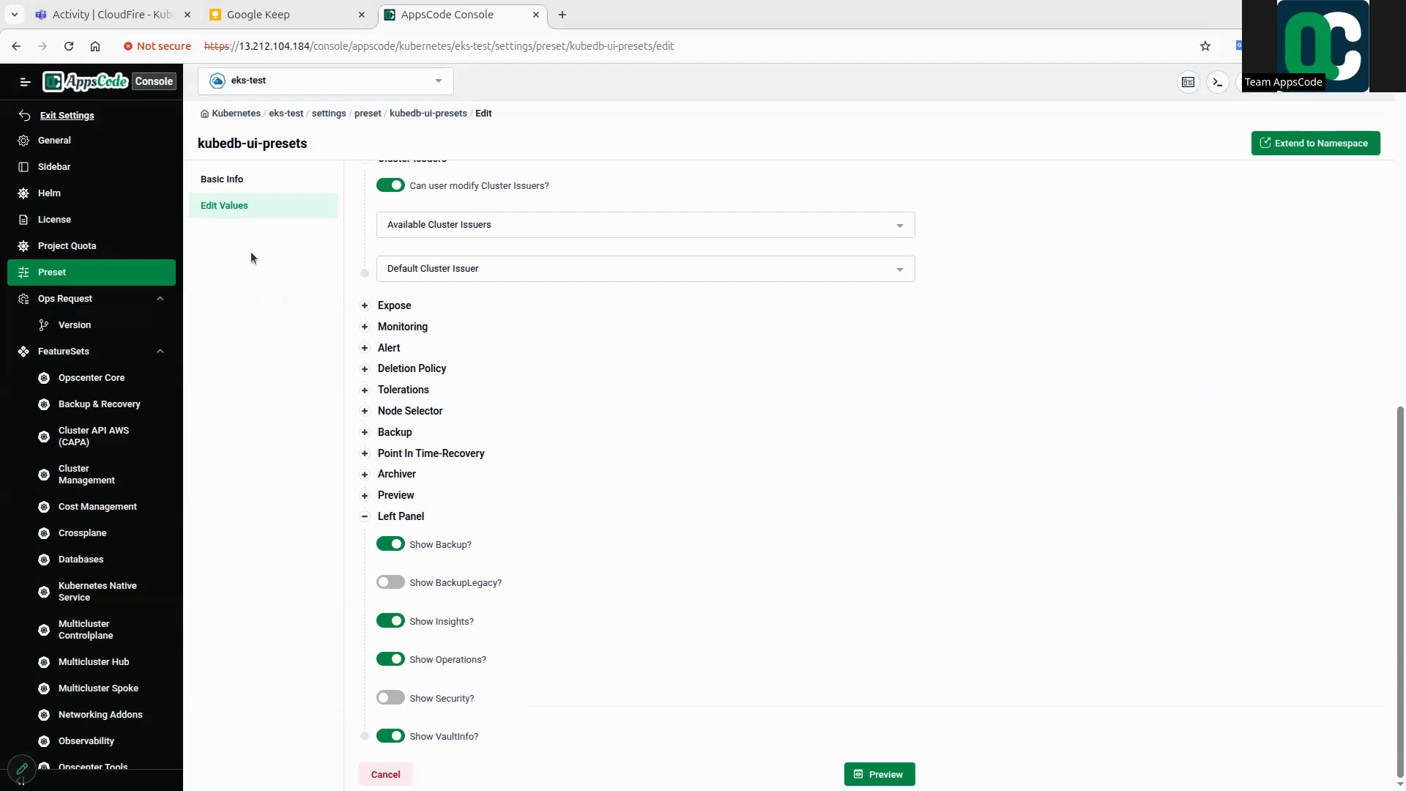
- Open the pg1 Postgres instance in the KubeDB console and compare it with the preset's Left Panel options
{"action": "left_click", "coordinate": [1261, 82]}
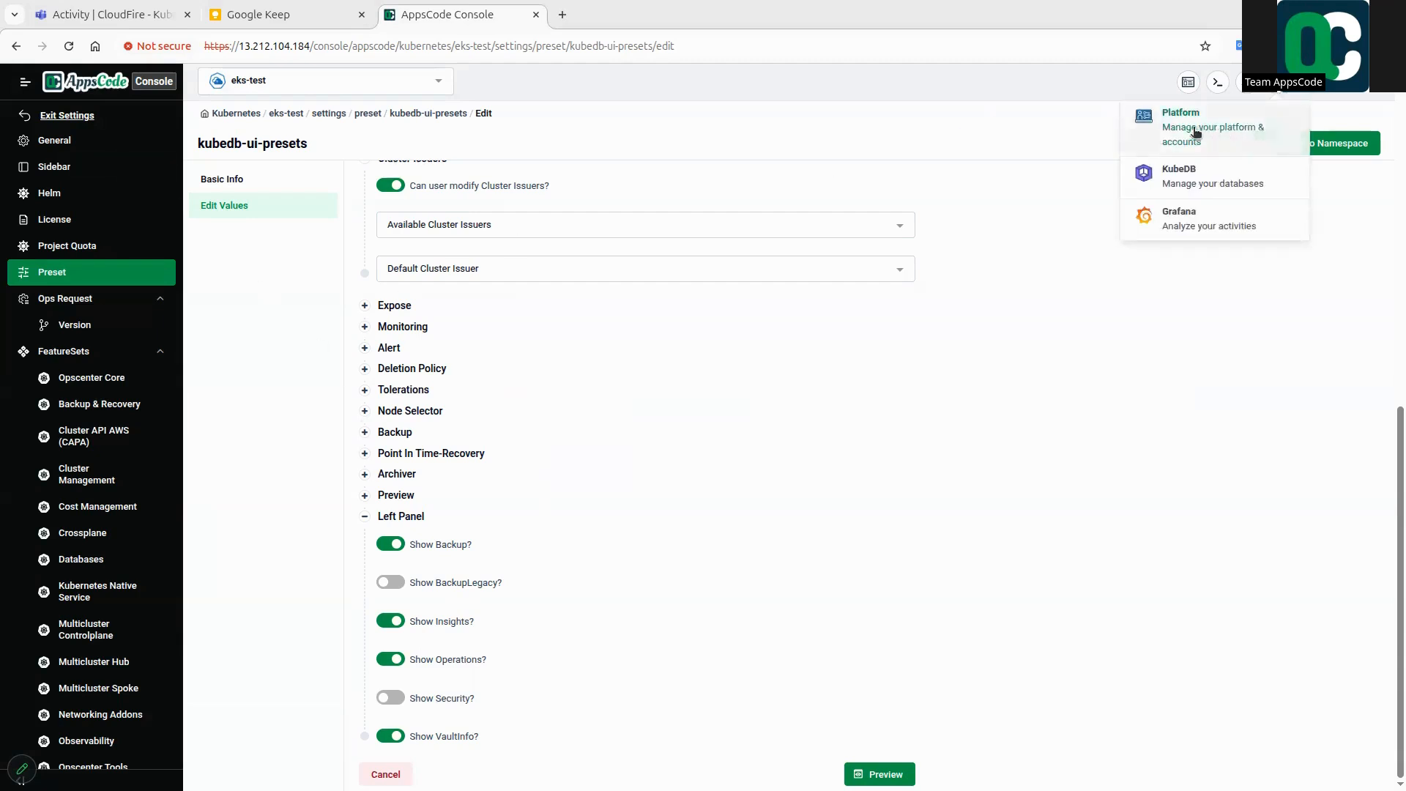
{"action": "left_click", "coordinate": [1179, 173]}
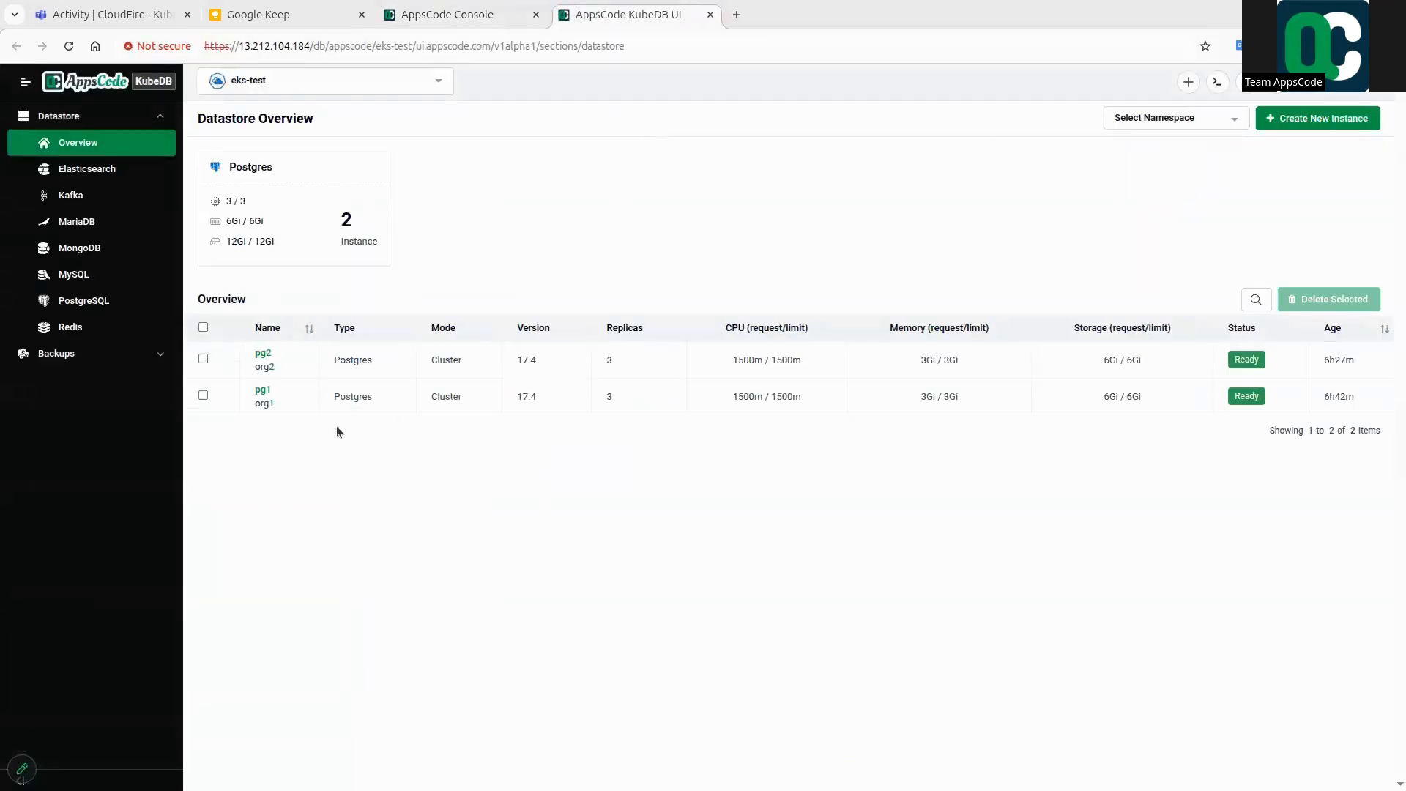
{"action": "left_click", "coordinate": [267, 400]}
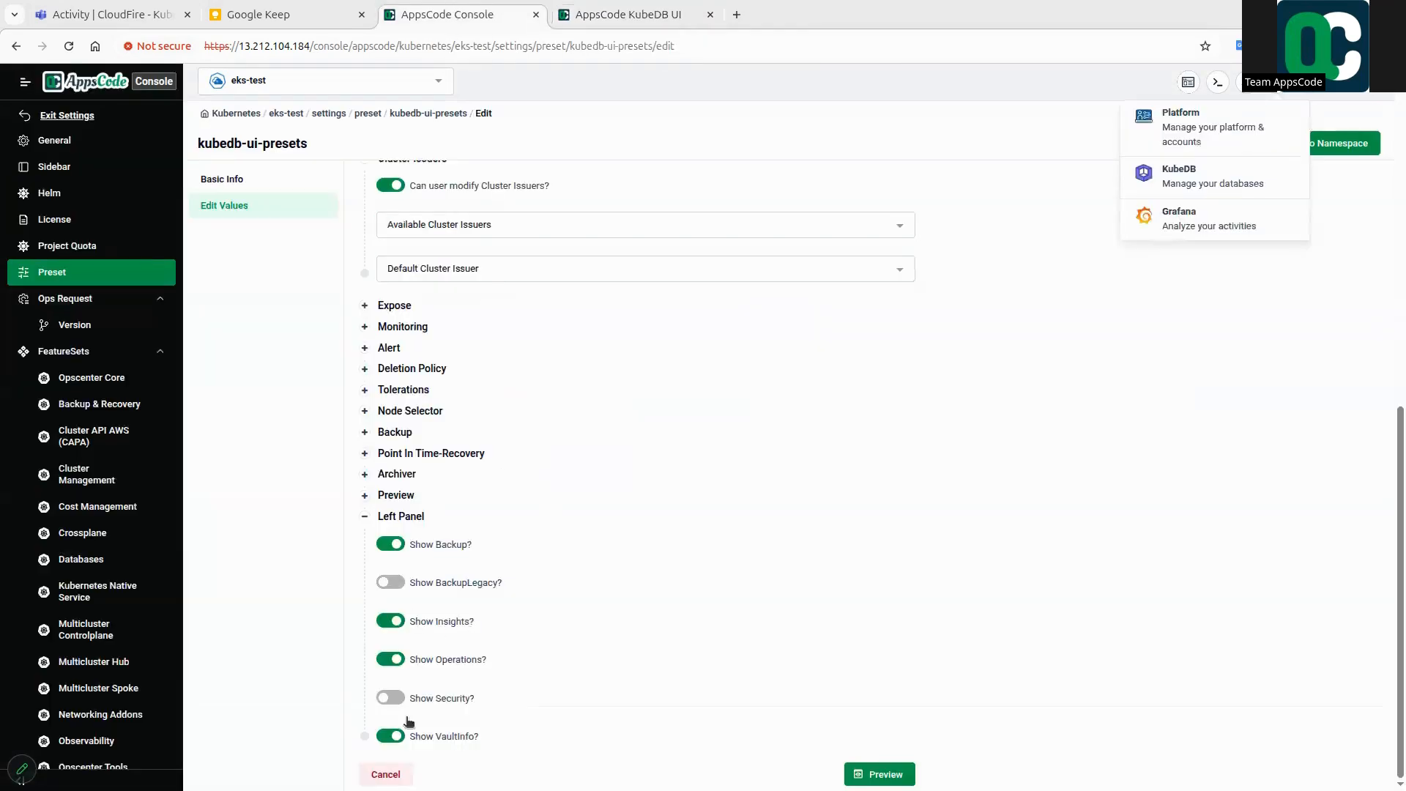
{"action": "left_click", "coordinate": [660, 16]}
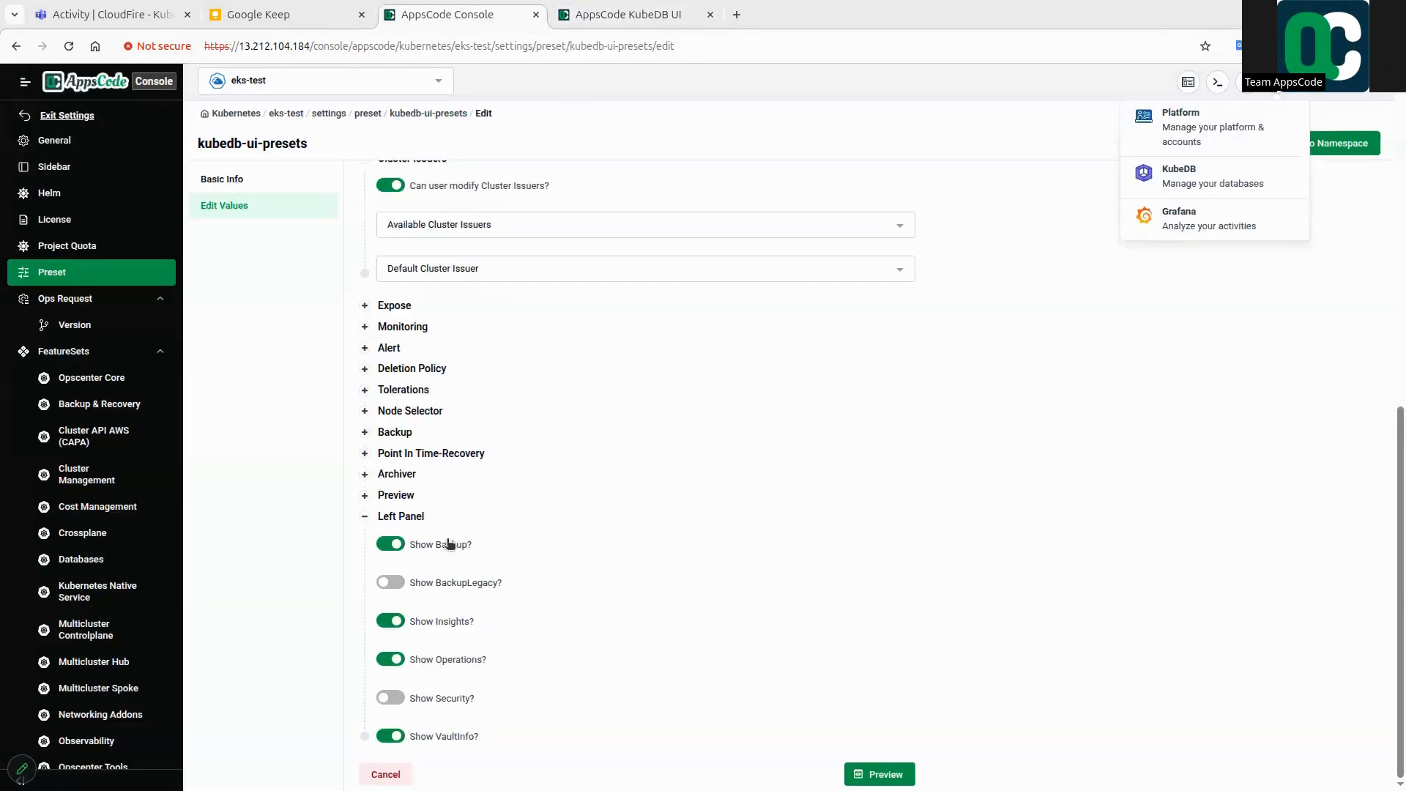
{"action": "scroll", "coordinate": [449, 544], "scroll_direction": "up", "scroll_amount": 2}
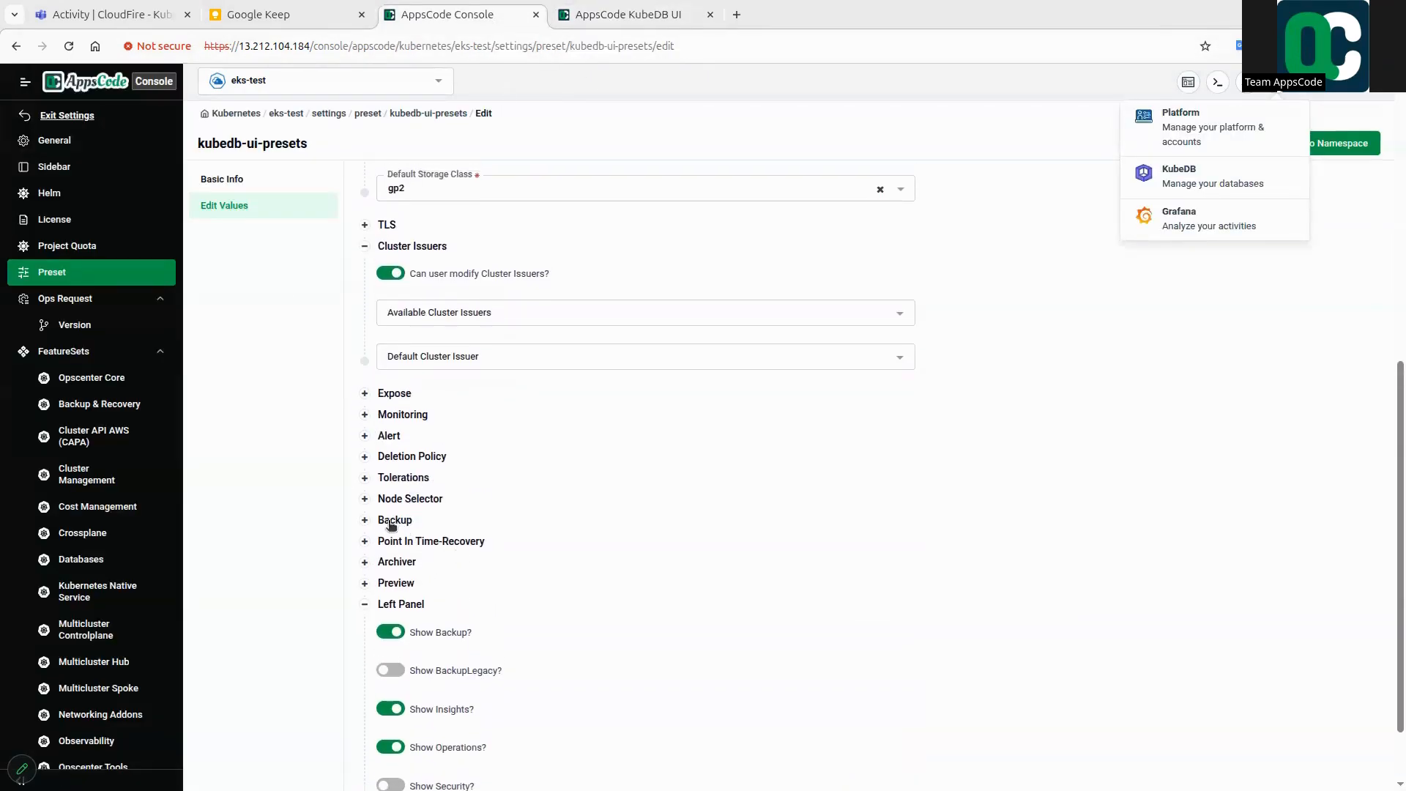
- Expand the Deletion Policy section of the kubedb-ui-presets values and view its default policy
{"action": "scroll", "coordinate": [401, 531], "scroll_direction": "up", "scroll_amount": 2}
{"action": "left_click", "coordinate": [404, 545]}
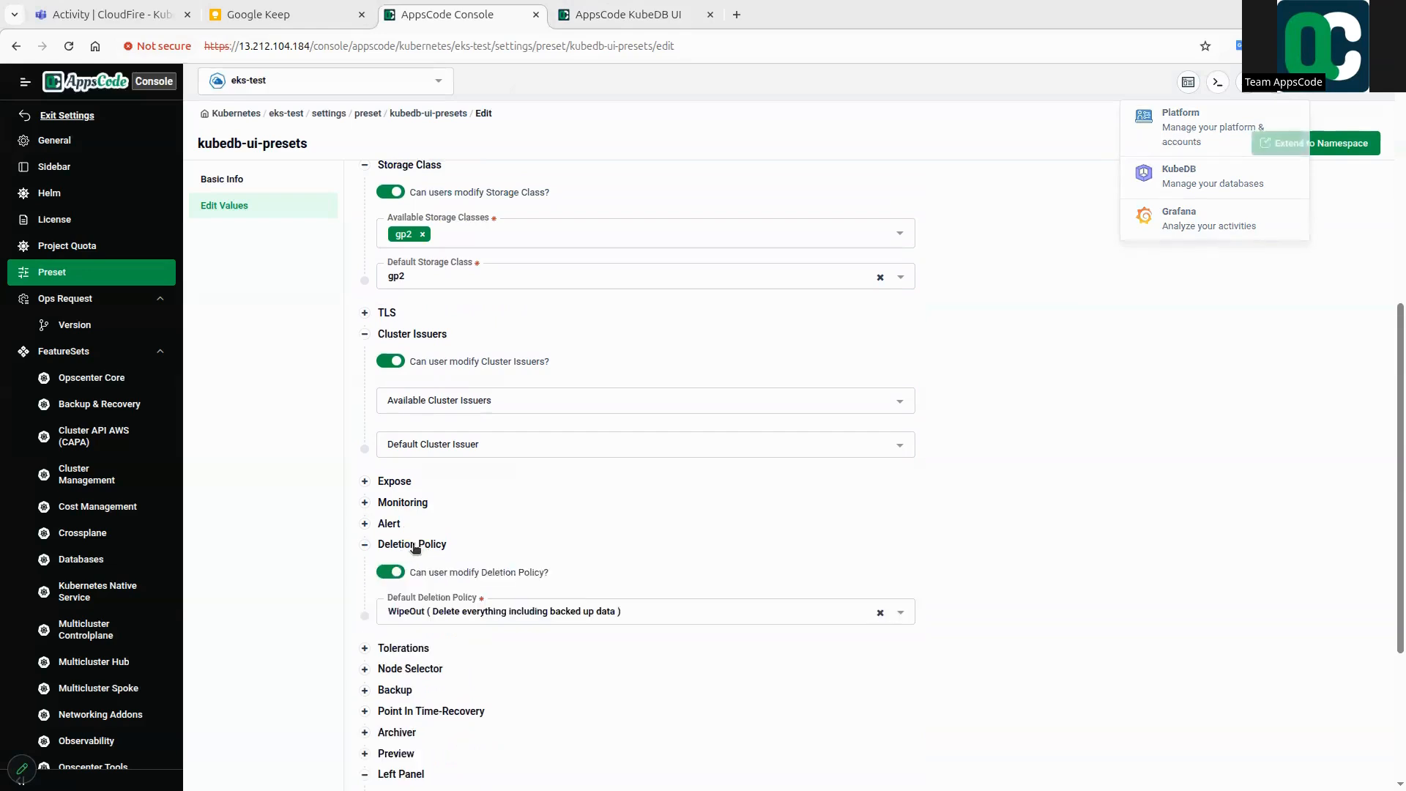
{"action": "scroll", "coordinate": [405, 538], "scroll_direction": "down", "scroll_amount": 2}
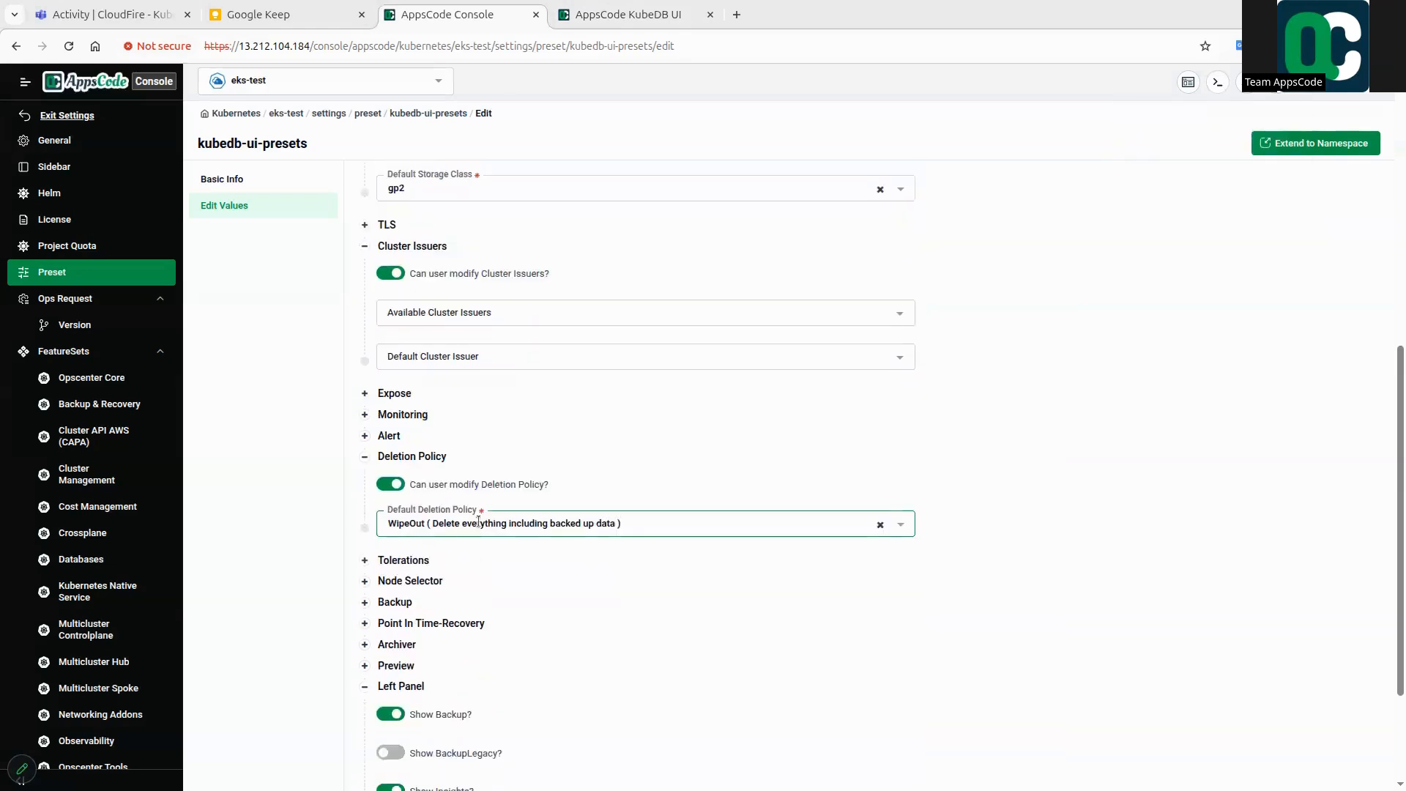
- Switch to the KubeDB console and open the Create New Instance page for eks-test from the datastore overview
{"action": "left_click", "coordinate": [634, 14]}
{"action": "left_click", "coordinate": [139, 85]}
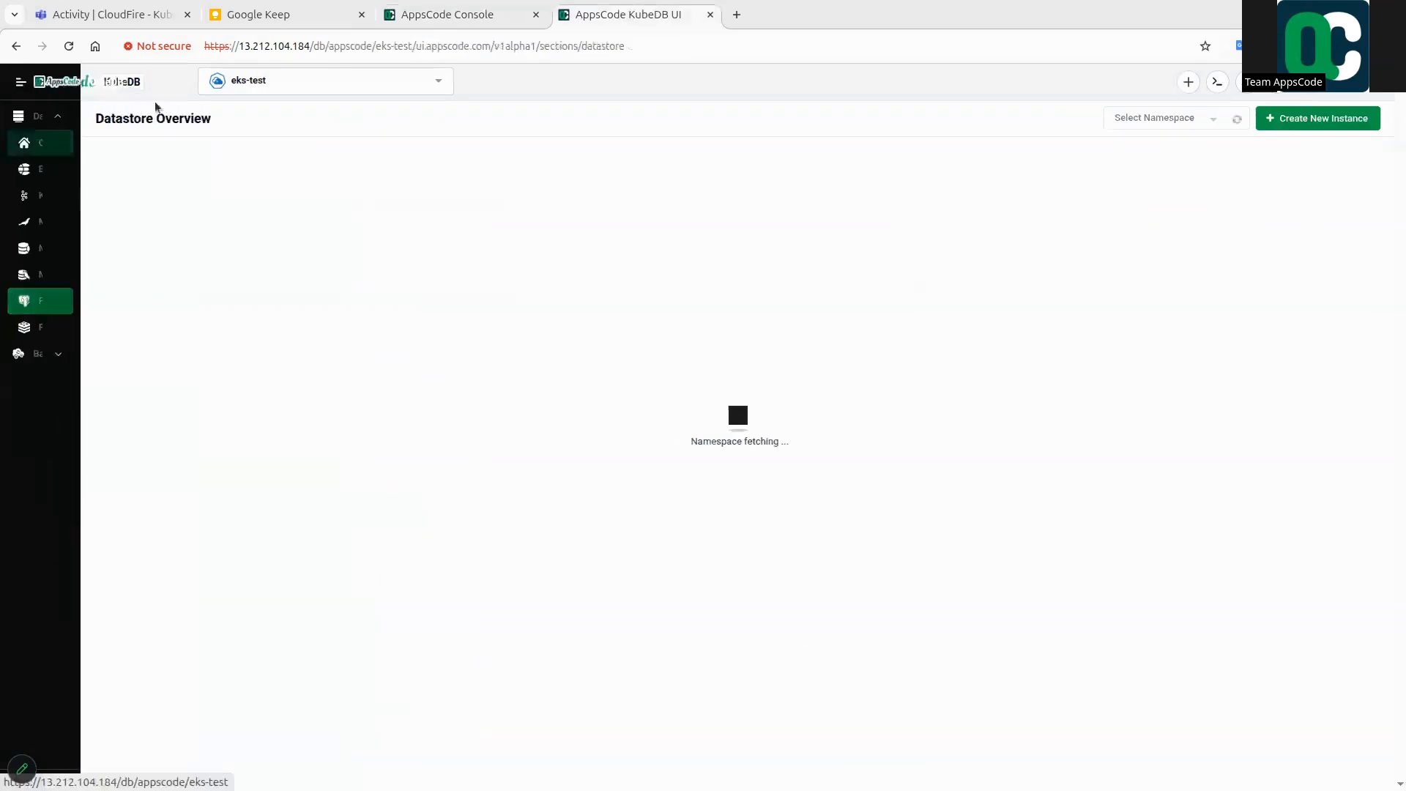
{"action": "left_click", "coordinate": [1280, 117]}
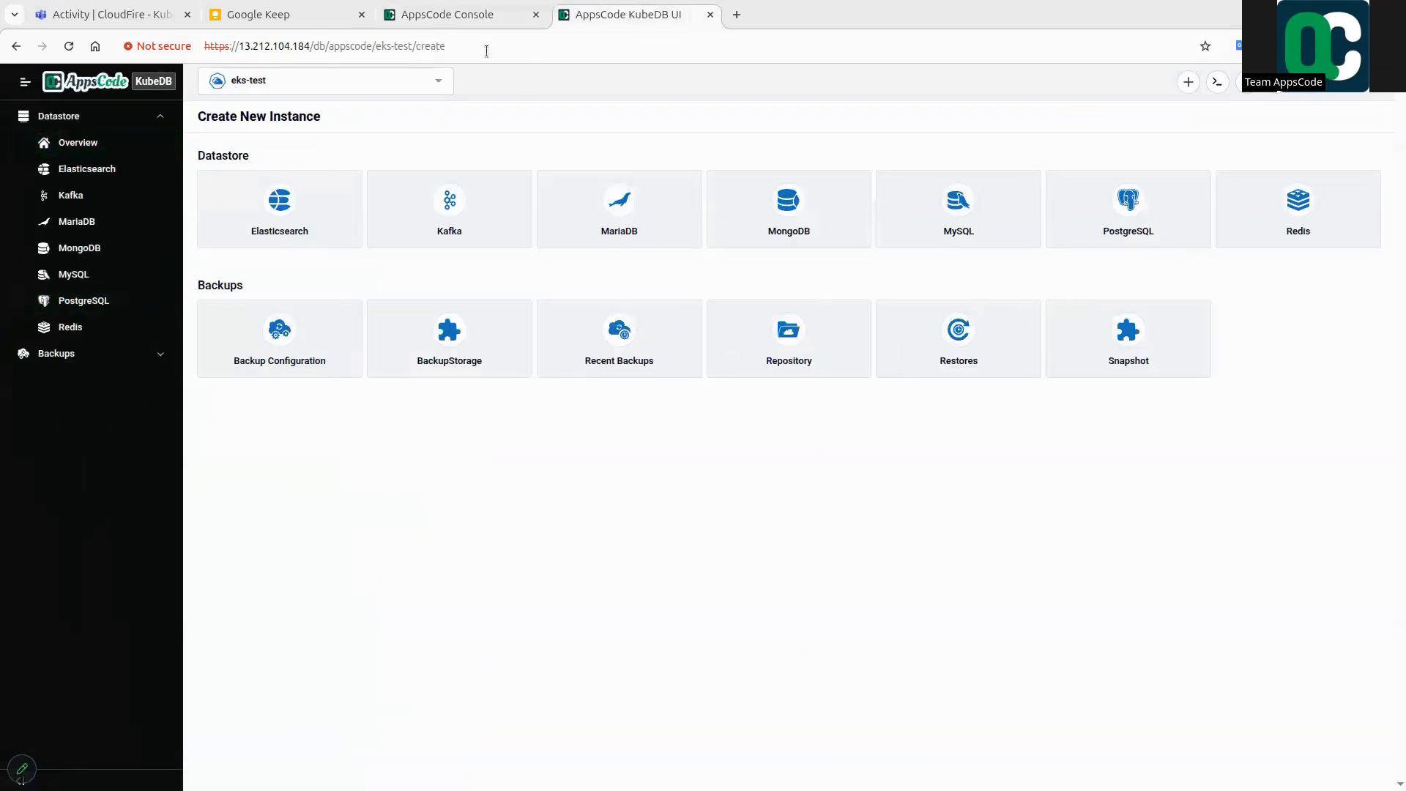
- Review the Default Deletion Policy choices in the preset alongside KubeDB's Create New Instance page, leaving the policy as it is
{"action": "left_click", "coordinate": [487, 18]}
{"action": "left_click", "coordinate": [710, 530]}
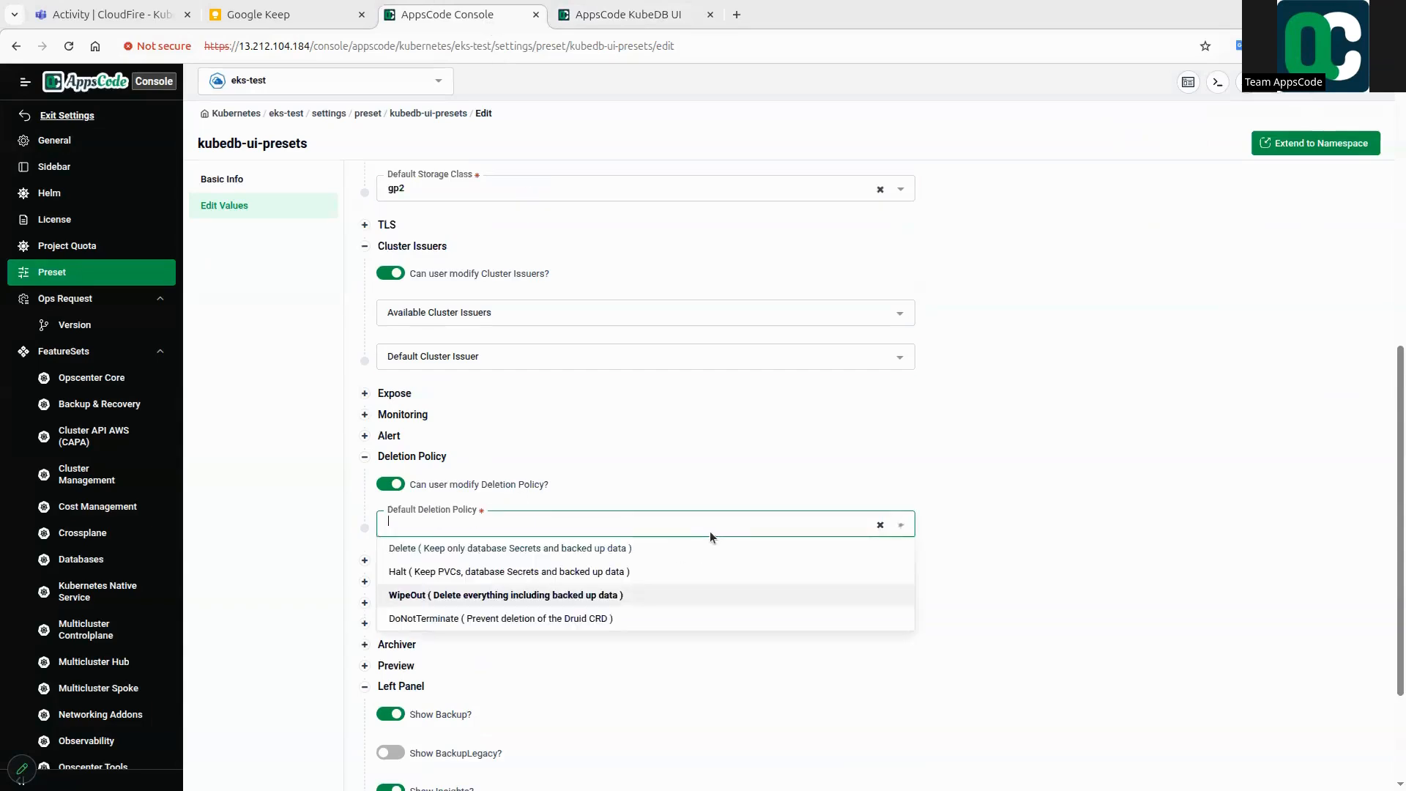
{"action": "left_click", "coordinate": [341, 522]}
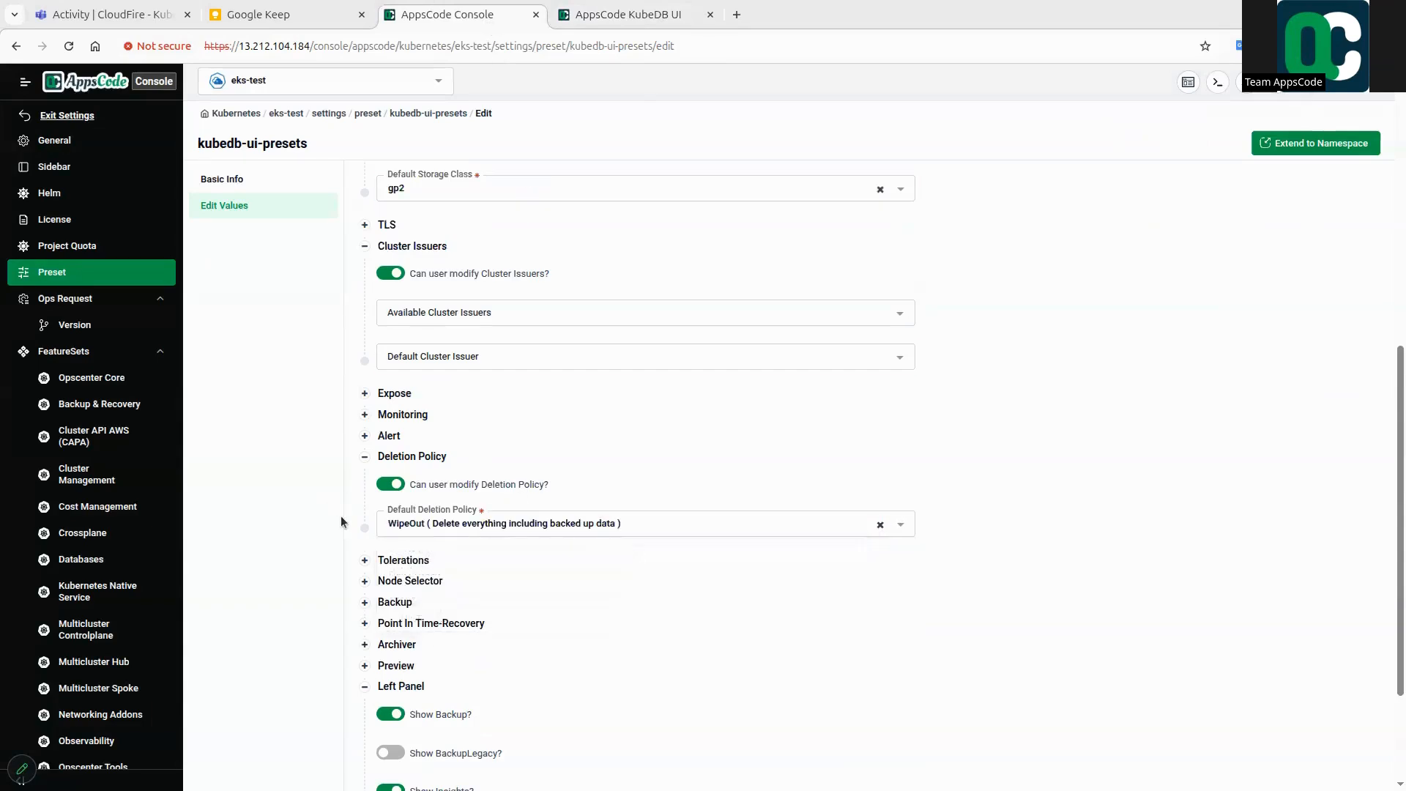
{"action": "left_click", "coordinate": [619, 17]}
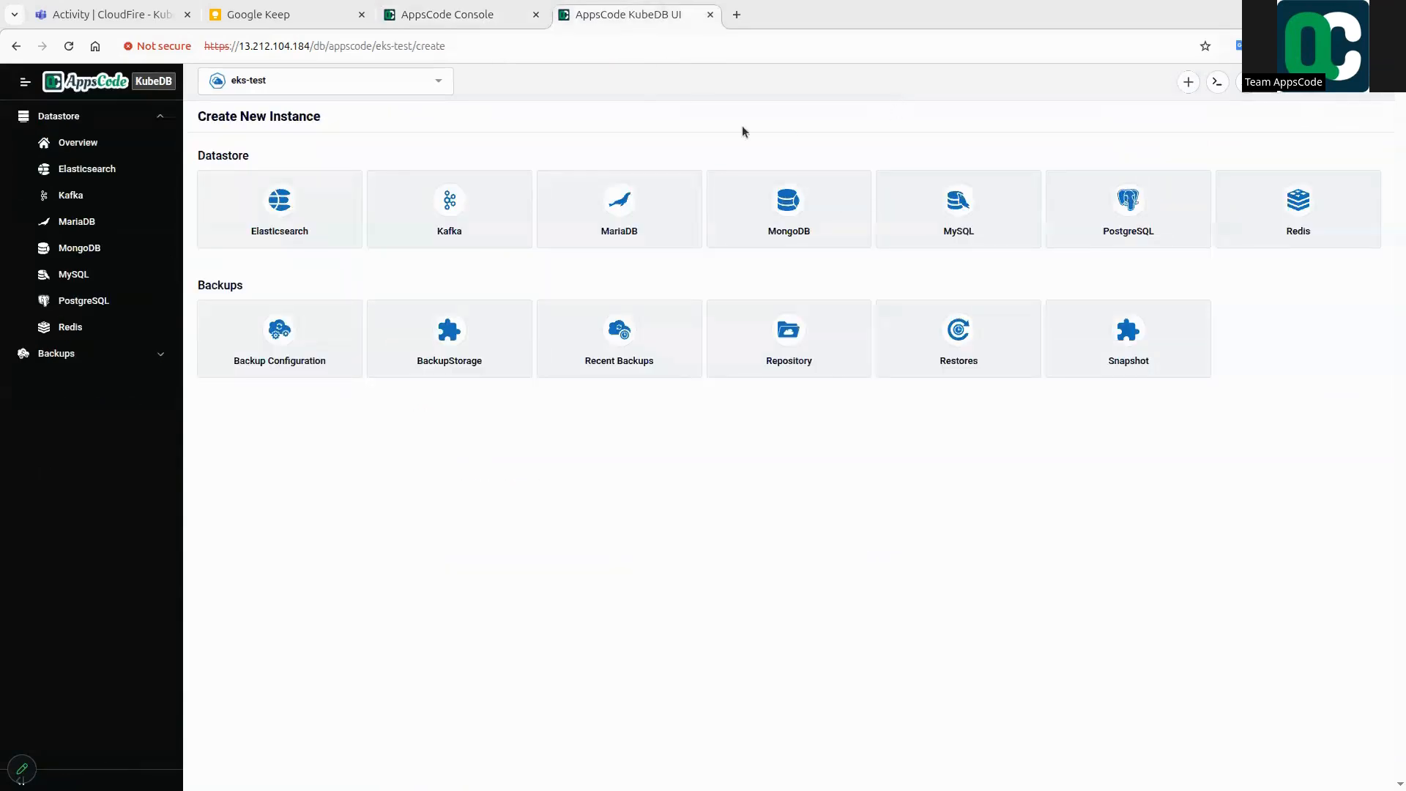
{"action": "left_click", "coordinate": [494, 27]}
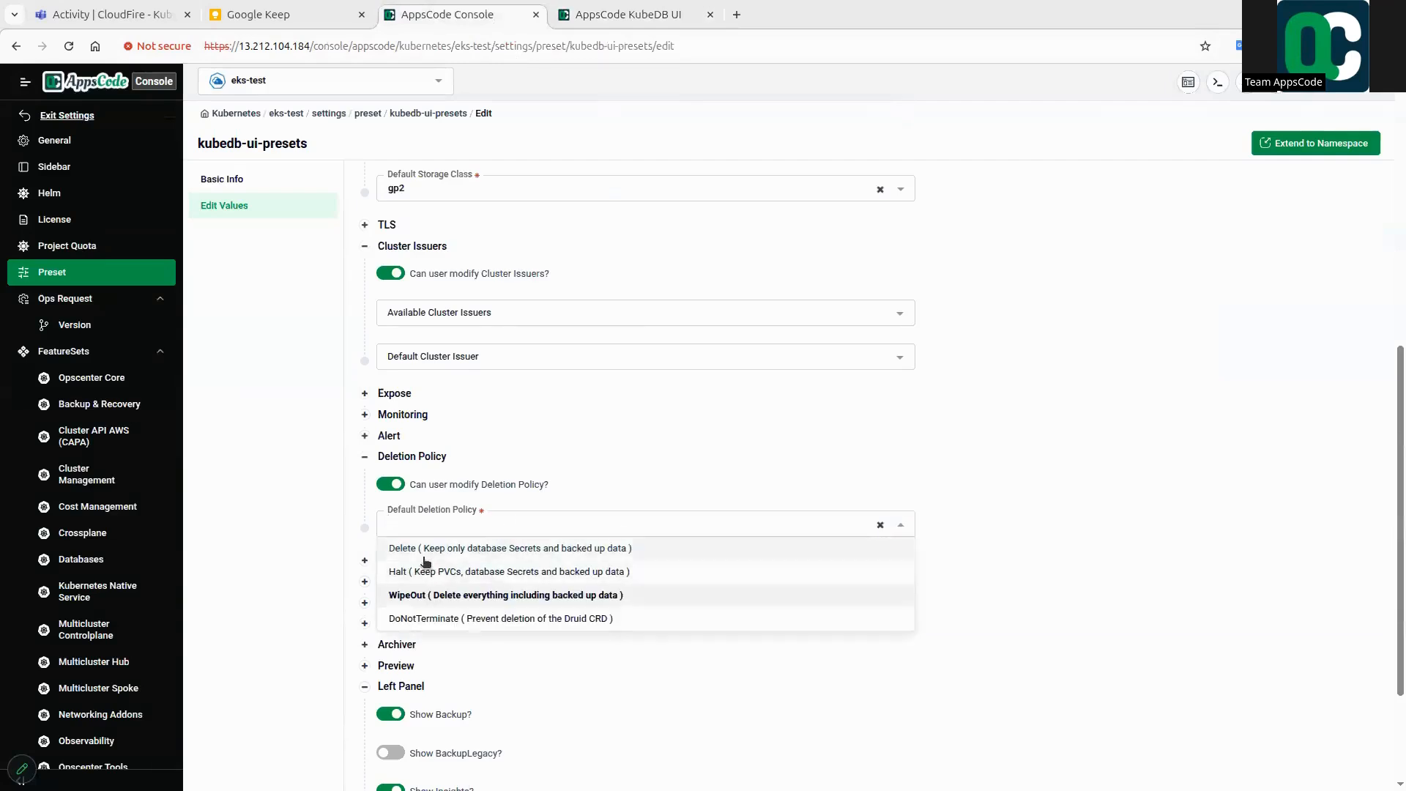
{"action": "left_click", "coordinate": [637, 16]}
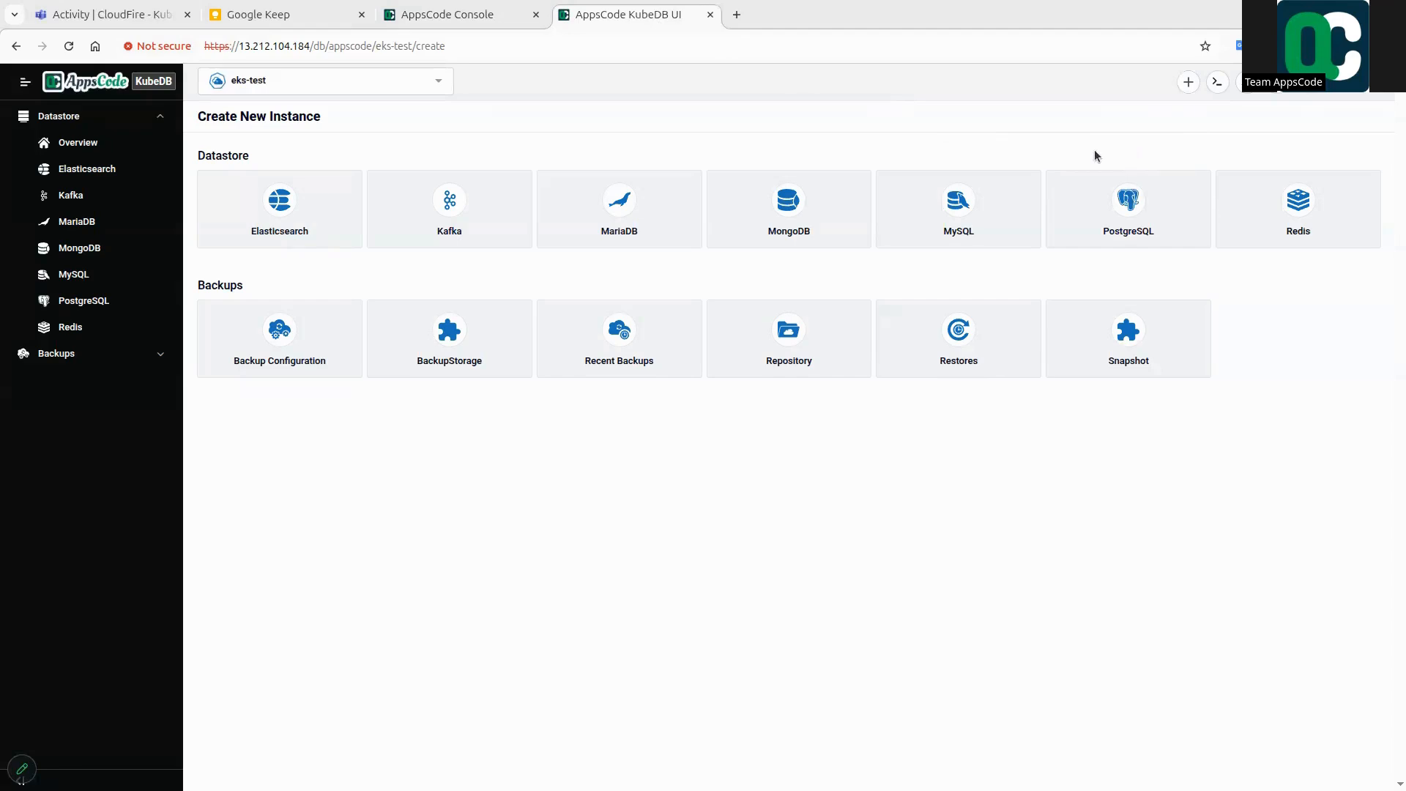
- Expand the MongoDB settings under Configure Databases in the preset and examine the available versions
{"action": "left_click", "coordinate": [464, 22]}
{"action": "scroll", "coordinate": [655, 459], "scroll_direction": "up", "scroll_amount": 2}
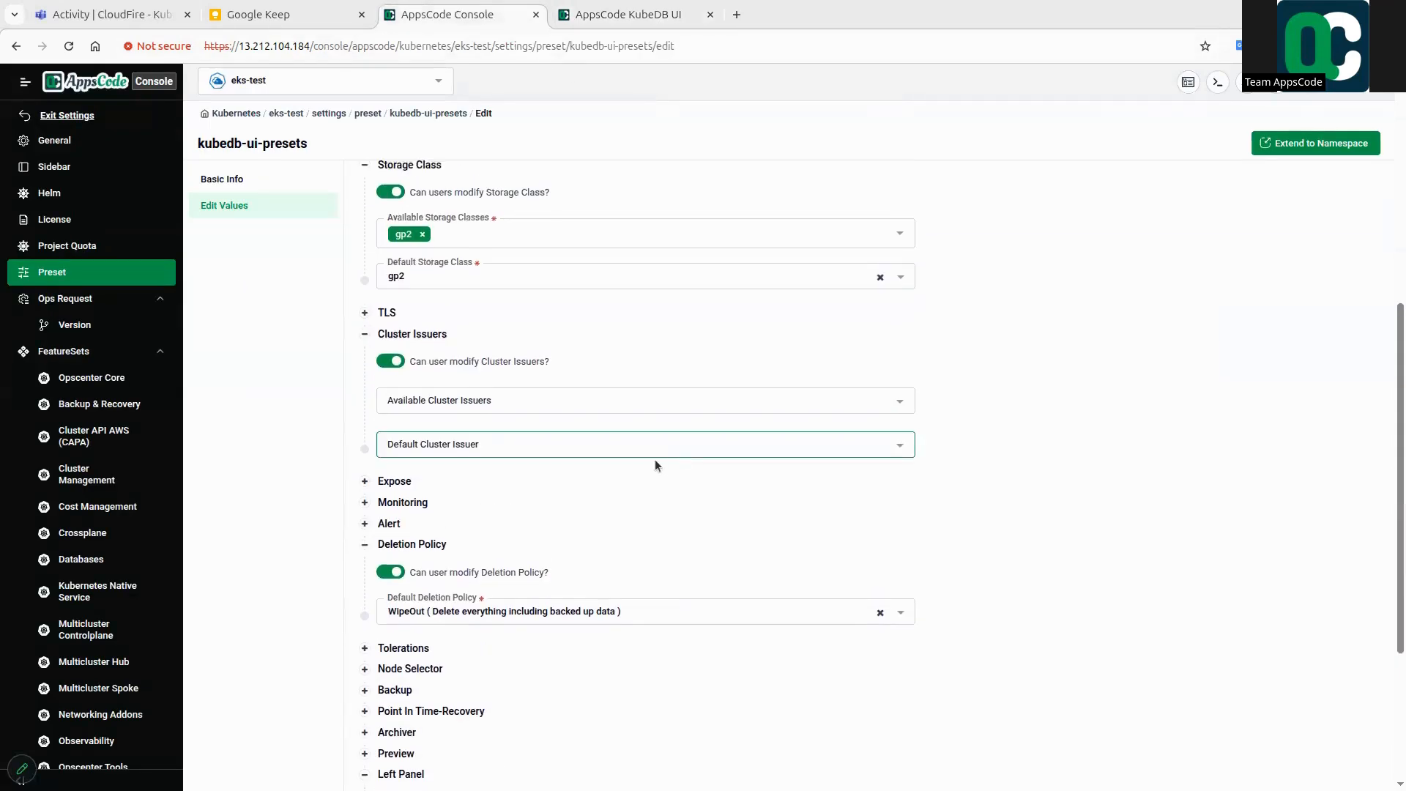
{"action": "scroll", "coordinate": [447, 468], "scroll_direction": "up", "scroll_amount": 6}
{"action": "scroll", "coordinate": [411, 470], "scroll_direction": "down", "scroll_amount": 2}
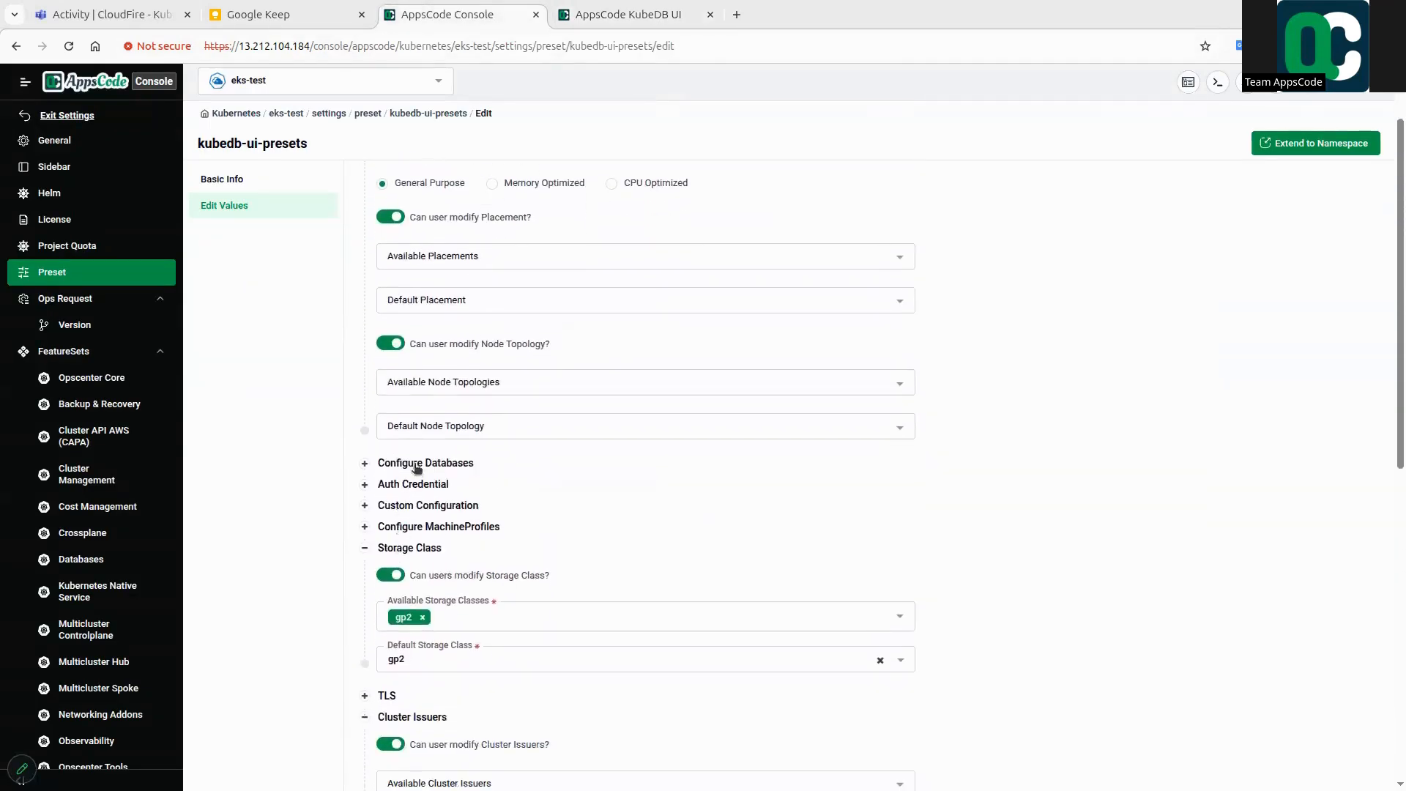
{"action": "scroll", "coordinate": [489, 464], "scroll_direction": "down", "scroll_amount": 4}
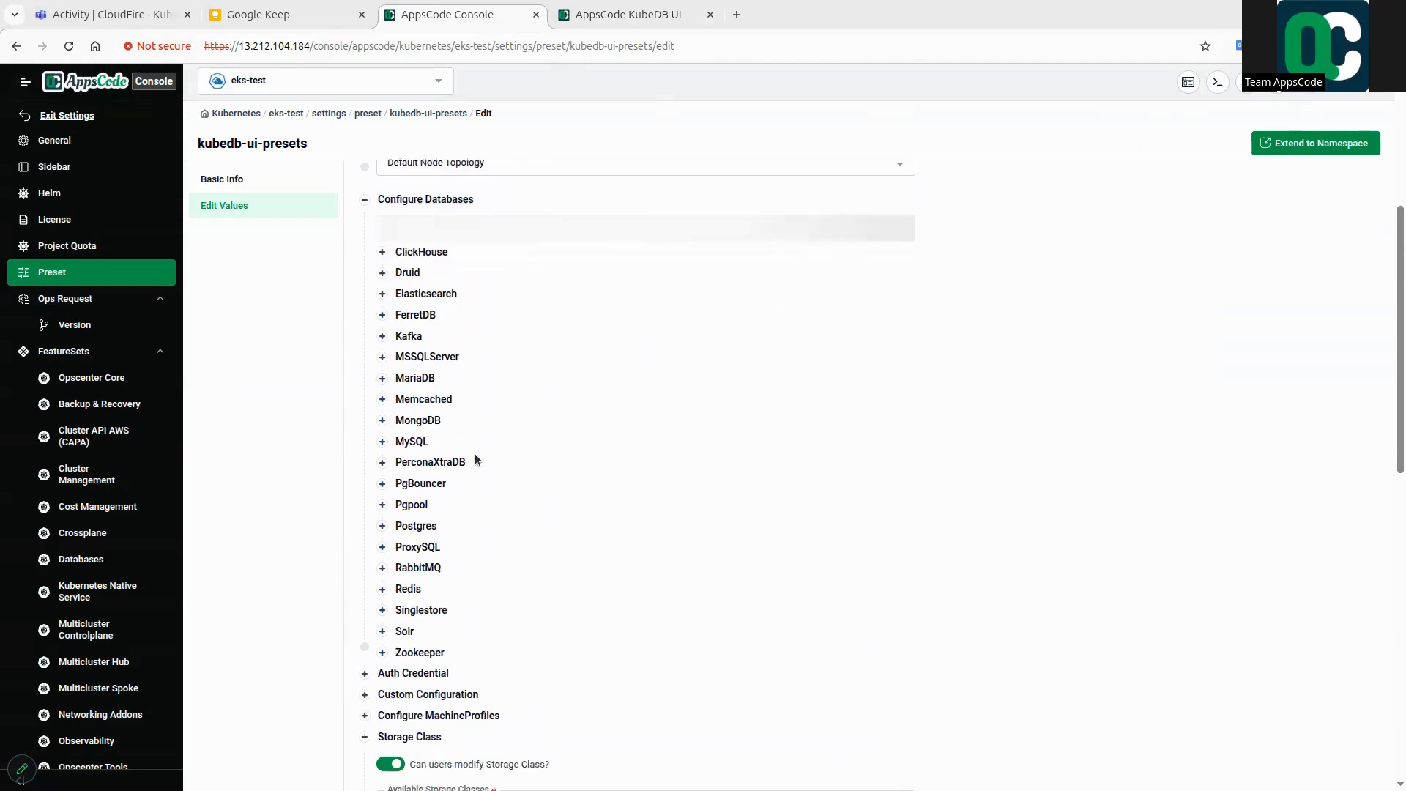
{"action": "left_click", "coordinate": [419, 420]}
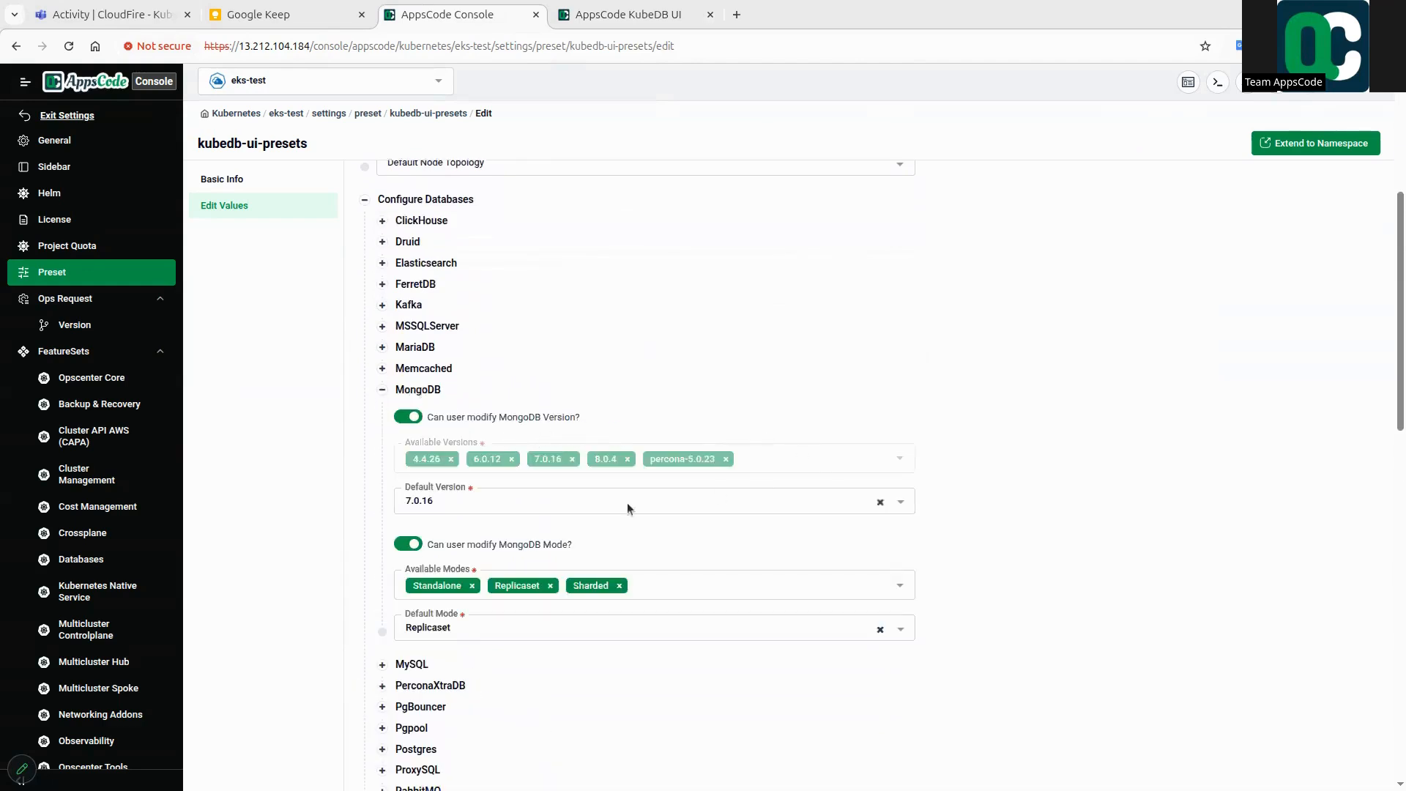
{"action": "left_click", "coordinate": [578, 467]}
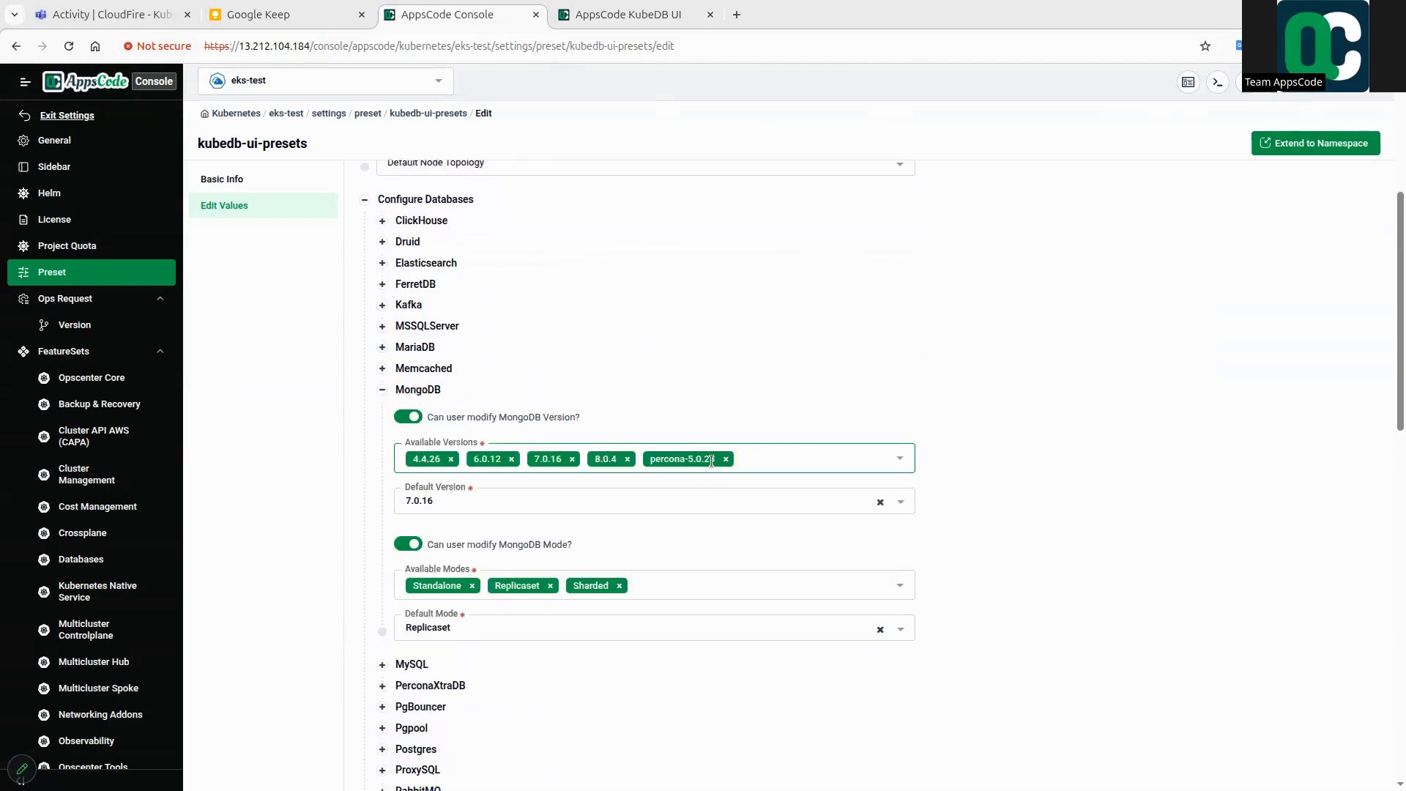
- Start creating a MongoDB instance named mg in the org1 namespace of the KubeDB console and continue to its configuration form
{"action": "left_click", "coordinate": [643, 16]}
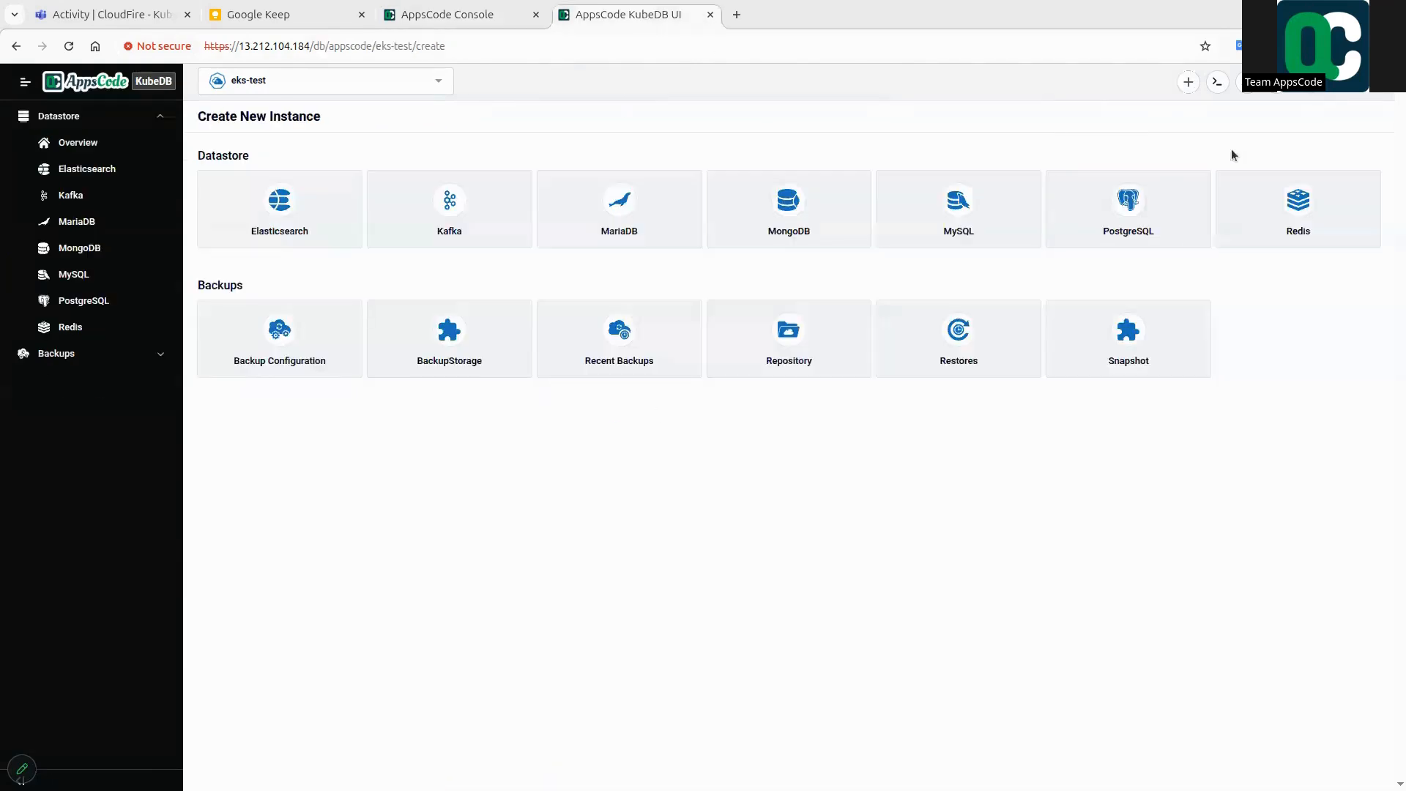
{"action": "left_click", "coordinate": [771, 223]}
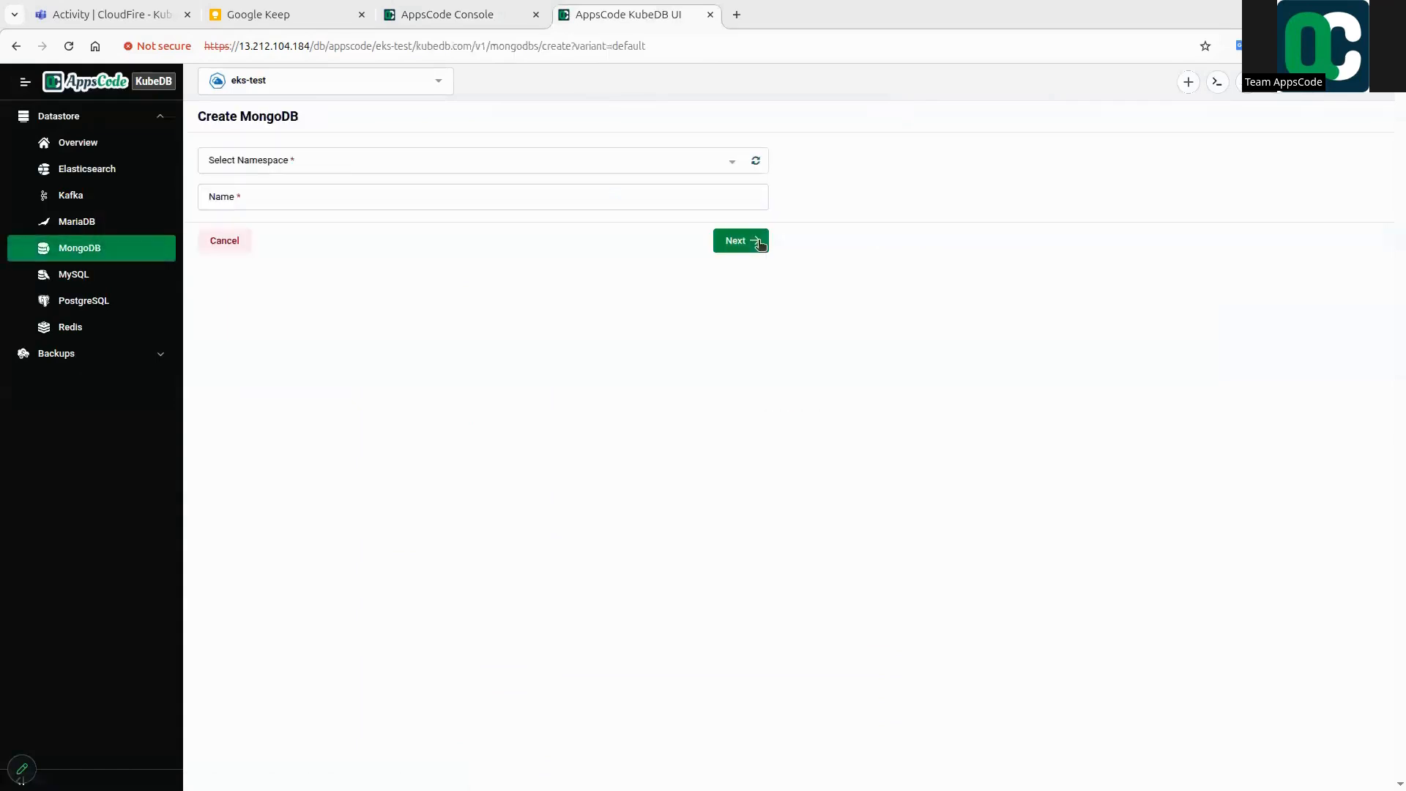
{"action": "left_click", "coordinate": [359, 170]}
{"action": "scroll", "coordinate": [241, 301], "scroll_direction": "down", "scroll_amount": 5}
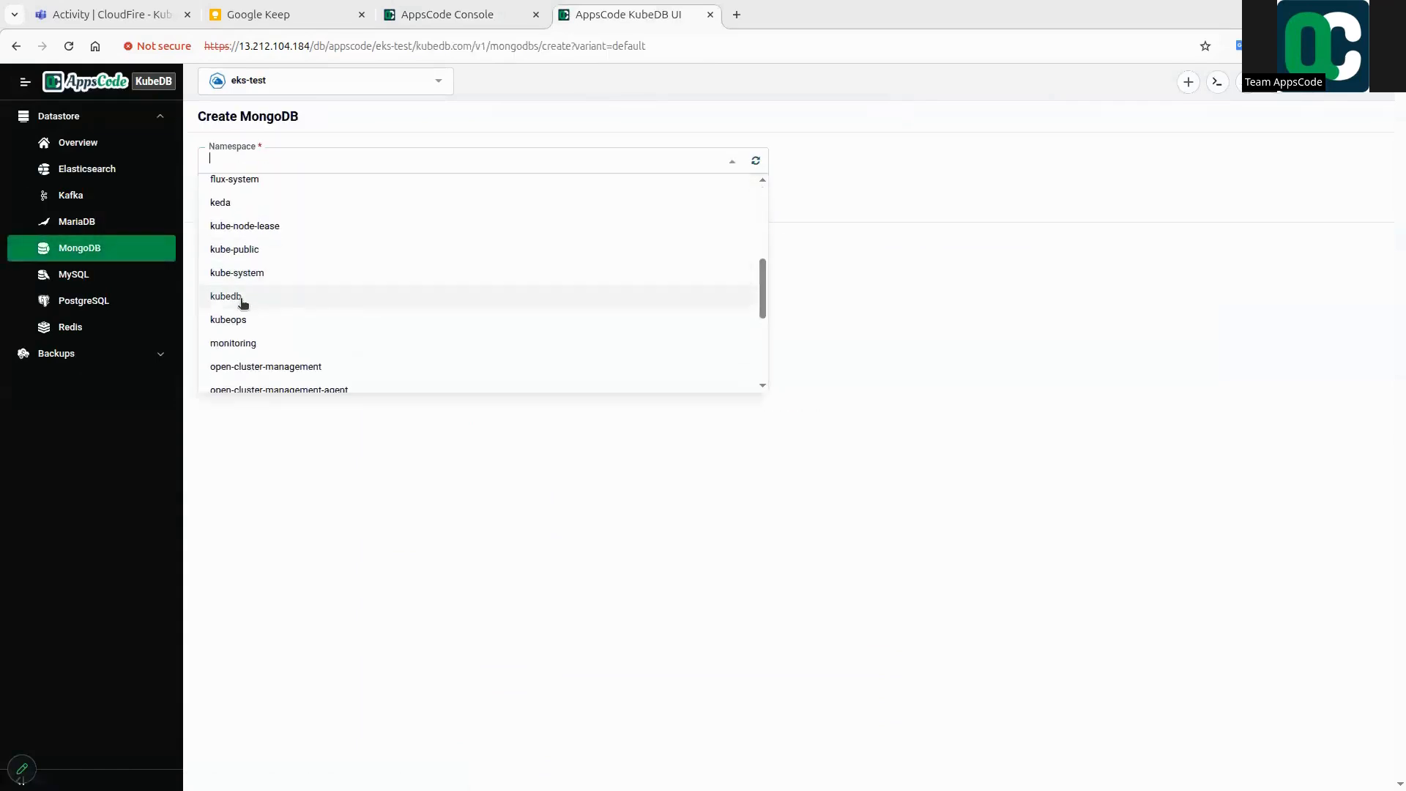
{"action": "scroll", "coordinate": [277, 249], "scroll_direction": "down", "scroll_amount": 3}
{"action": "left_click", "coordinate": [261, 375]}
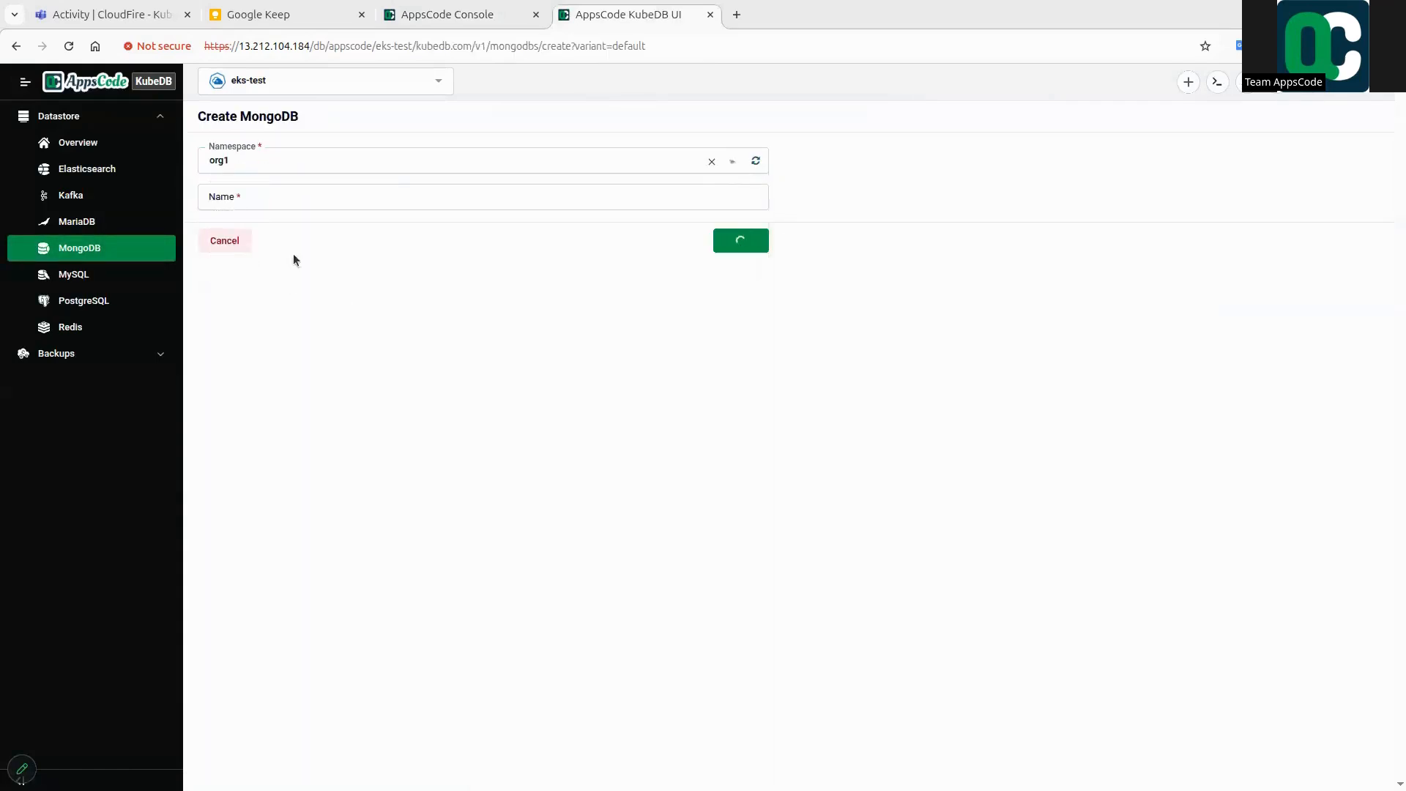
{"action": "left_click", "coordinate": [289, 205]}
{"action": "type", "text": "mg"}
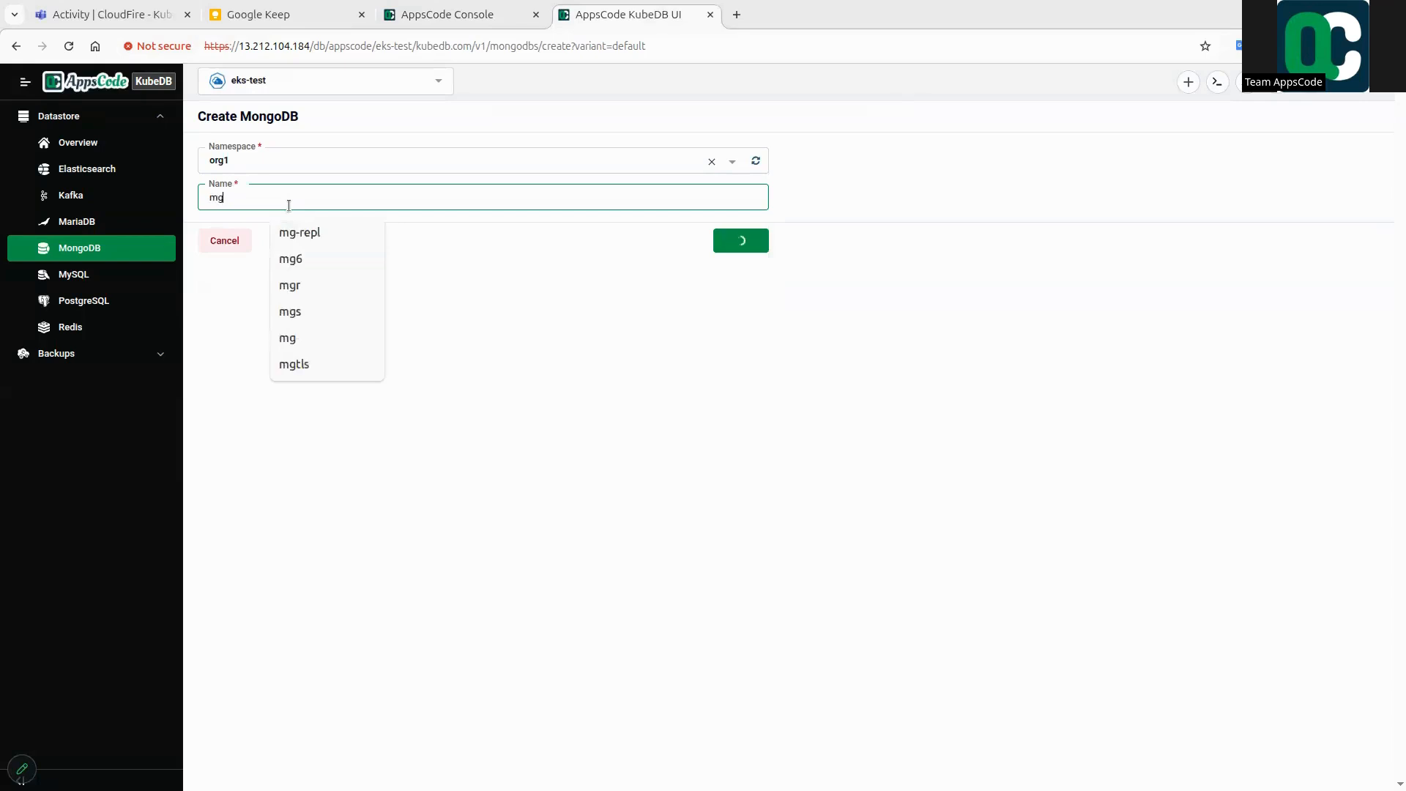
{"action": "left_click", "coordinate": [730, 241]}
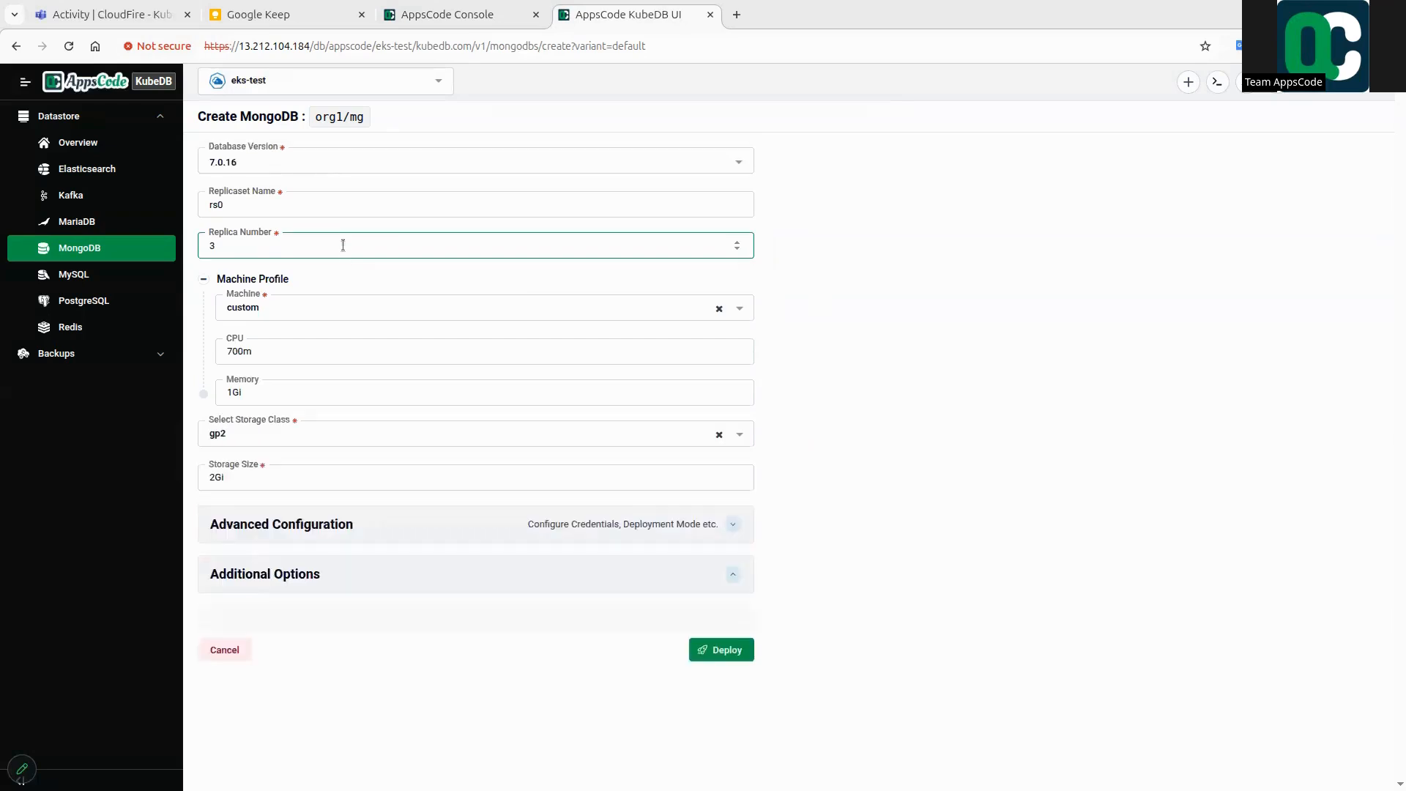
- Compare the database versions offered in the MongoDB creation form with the preset's available MongoDB versions
{"action": "left_click", "coordinate": [294, 152]}
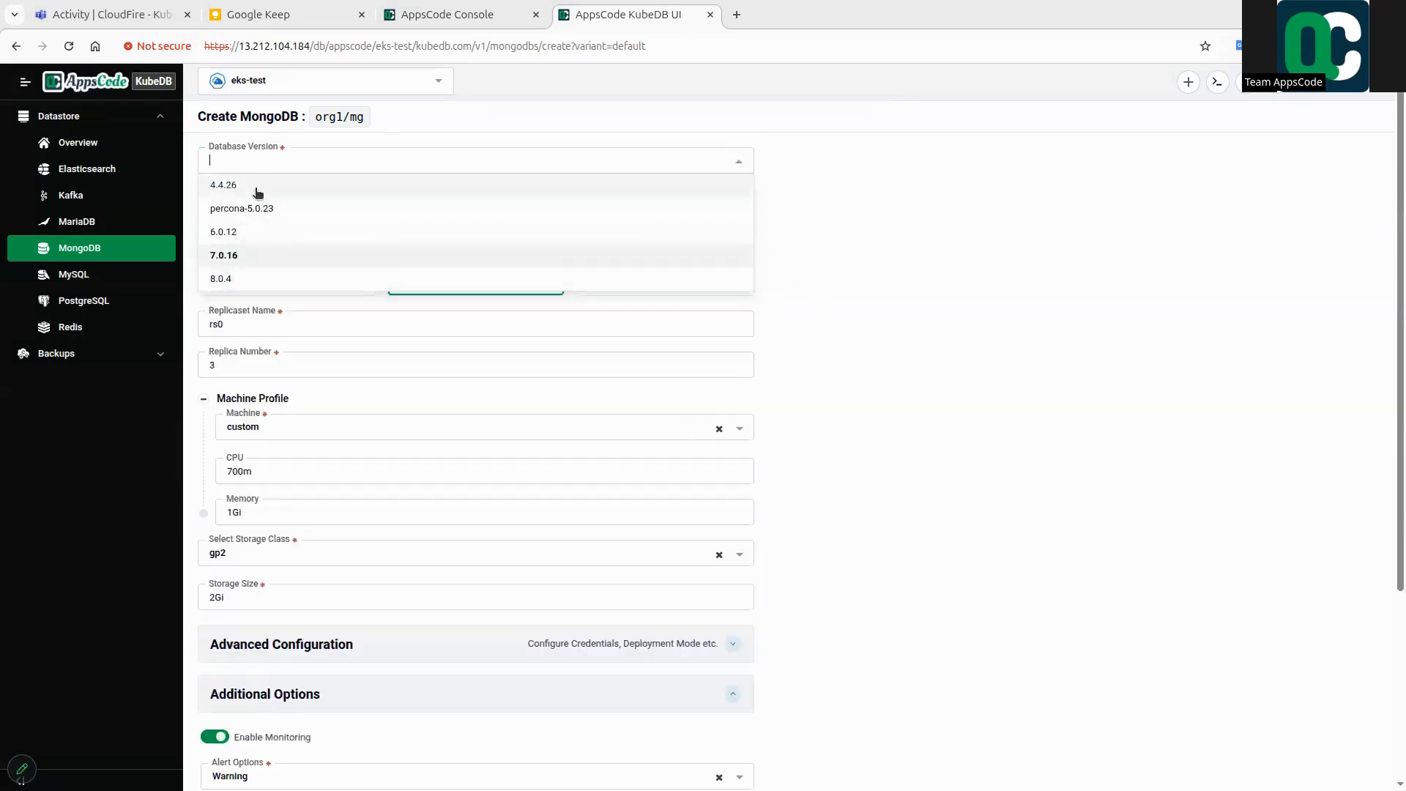
{"action": "left_click", "coordinate": [920, 194]}
{"action": "left_click", "coordinate": [478, 16]}
{"action": "left_click", "coordinate": [785, 461]}
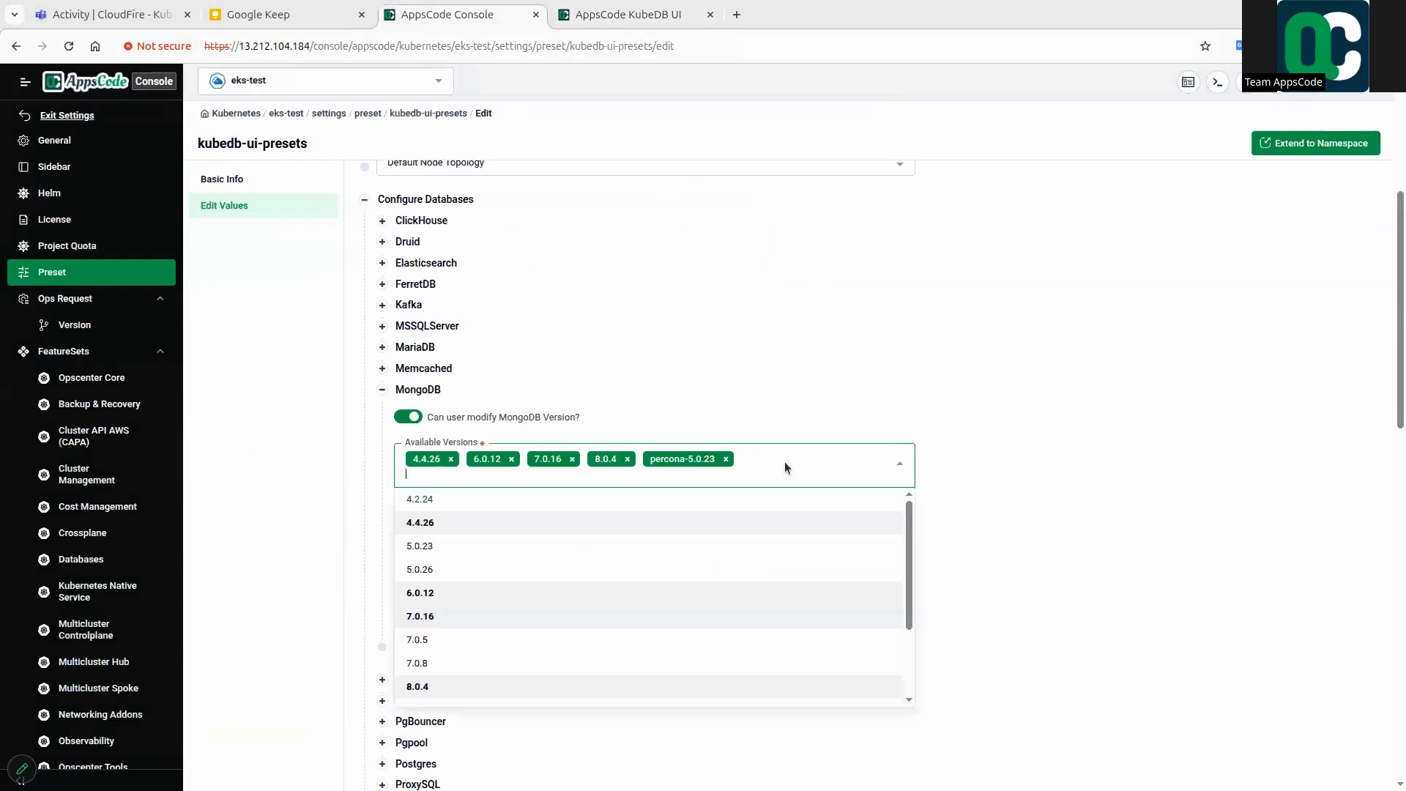
{"action": "scroll", "coordinate": [586, 585], "scroll_direction": "down", "scroll_amount": 3}
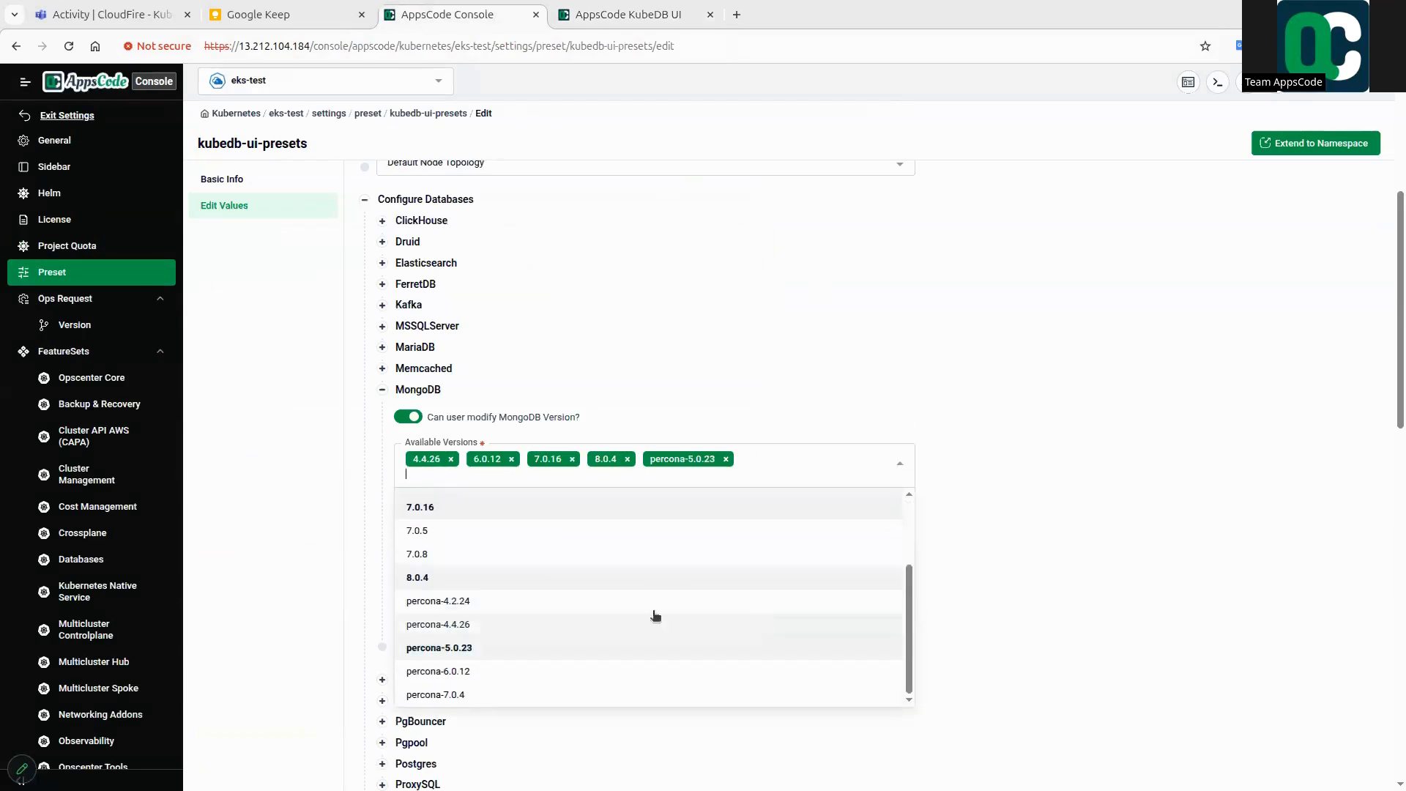
{"action": "left_click", "coordinate": [667, 16]}
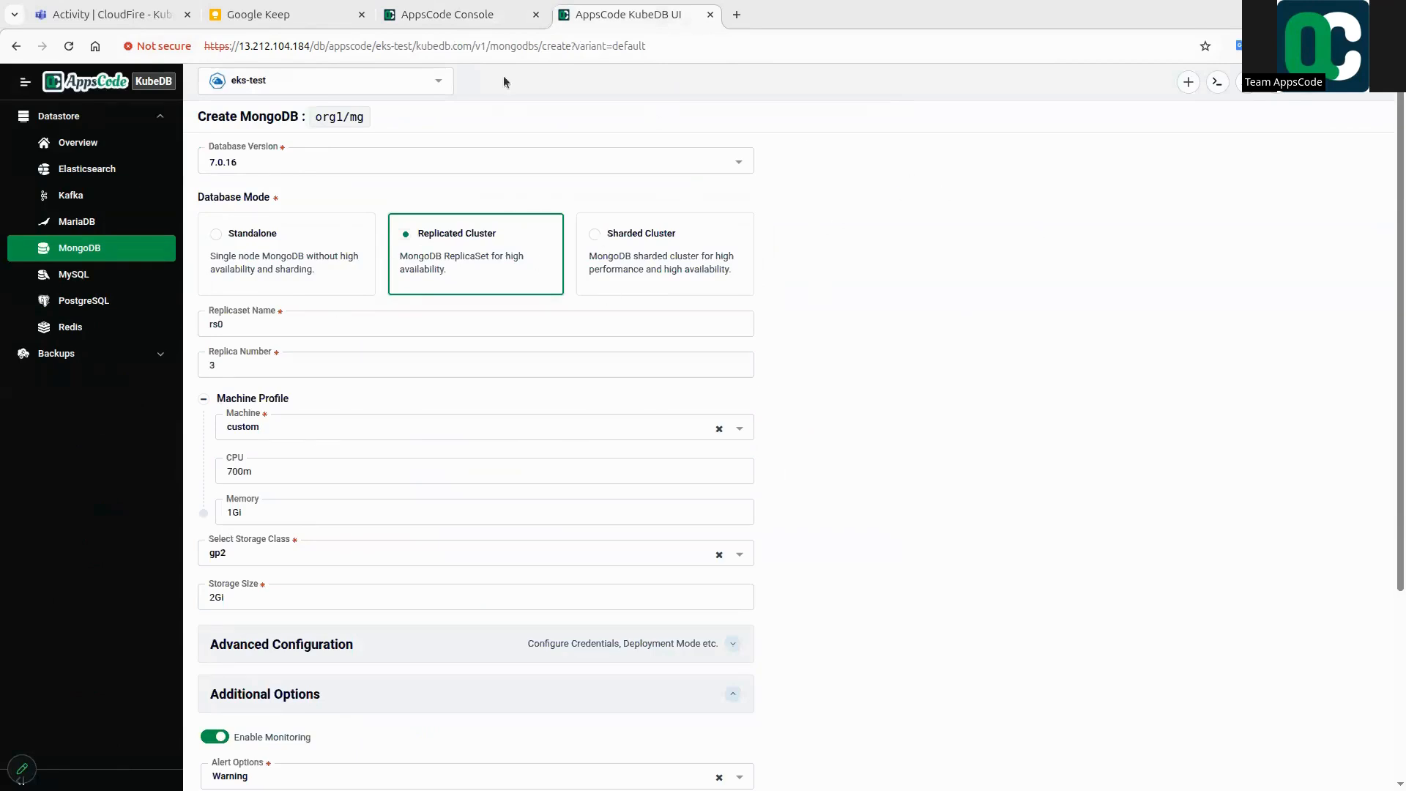
{"action": "left_click", "coordinate": [451, 15]}
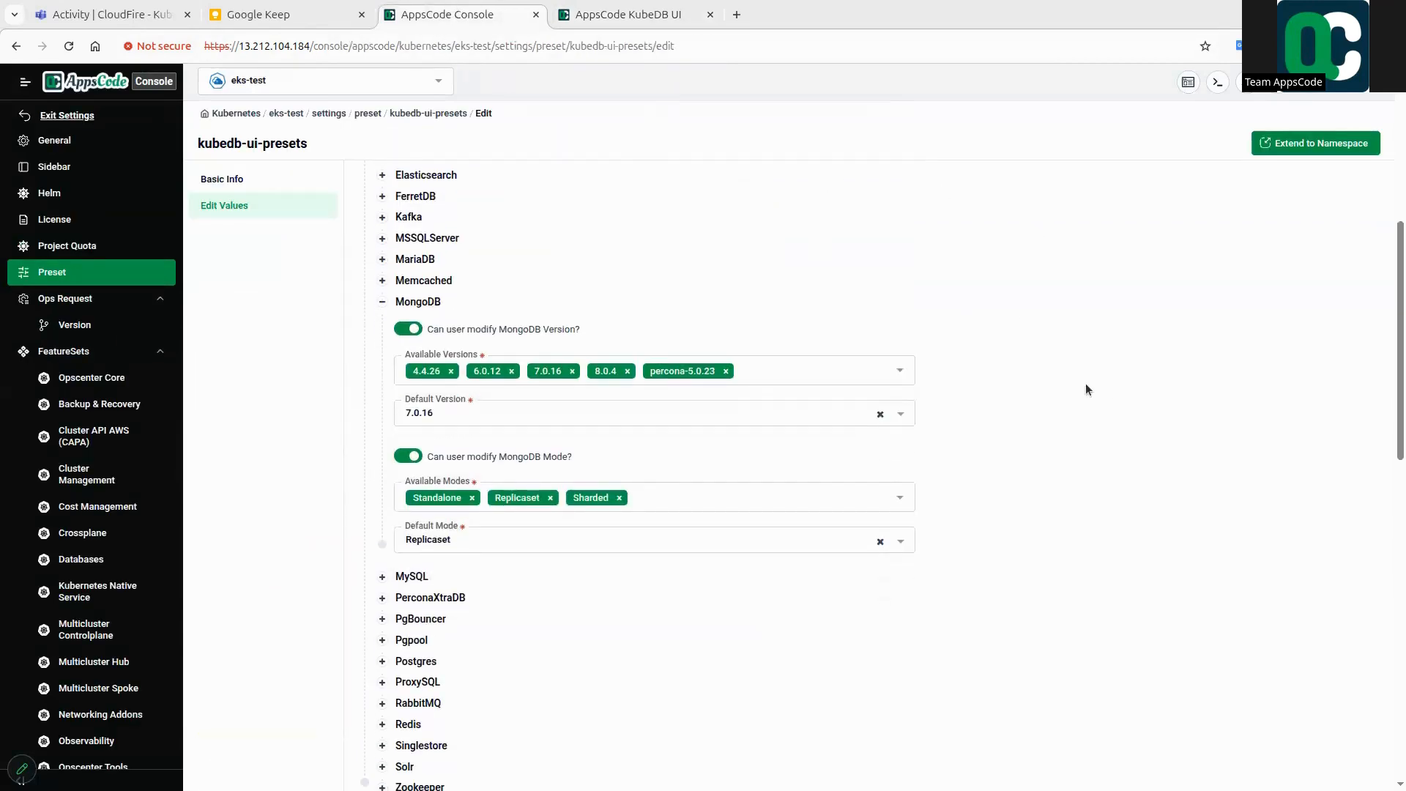
- Collapse the preset's MongoDB and Configure Databases sections and view the available placements under Cluster Tier
{"action": "left_click", "coordinate": [416, 302]}
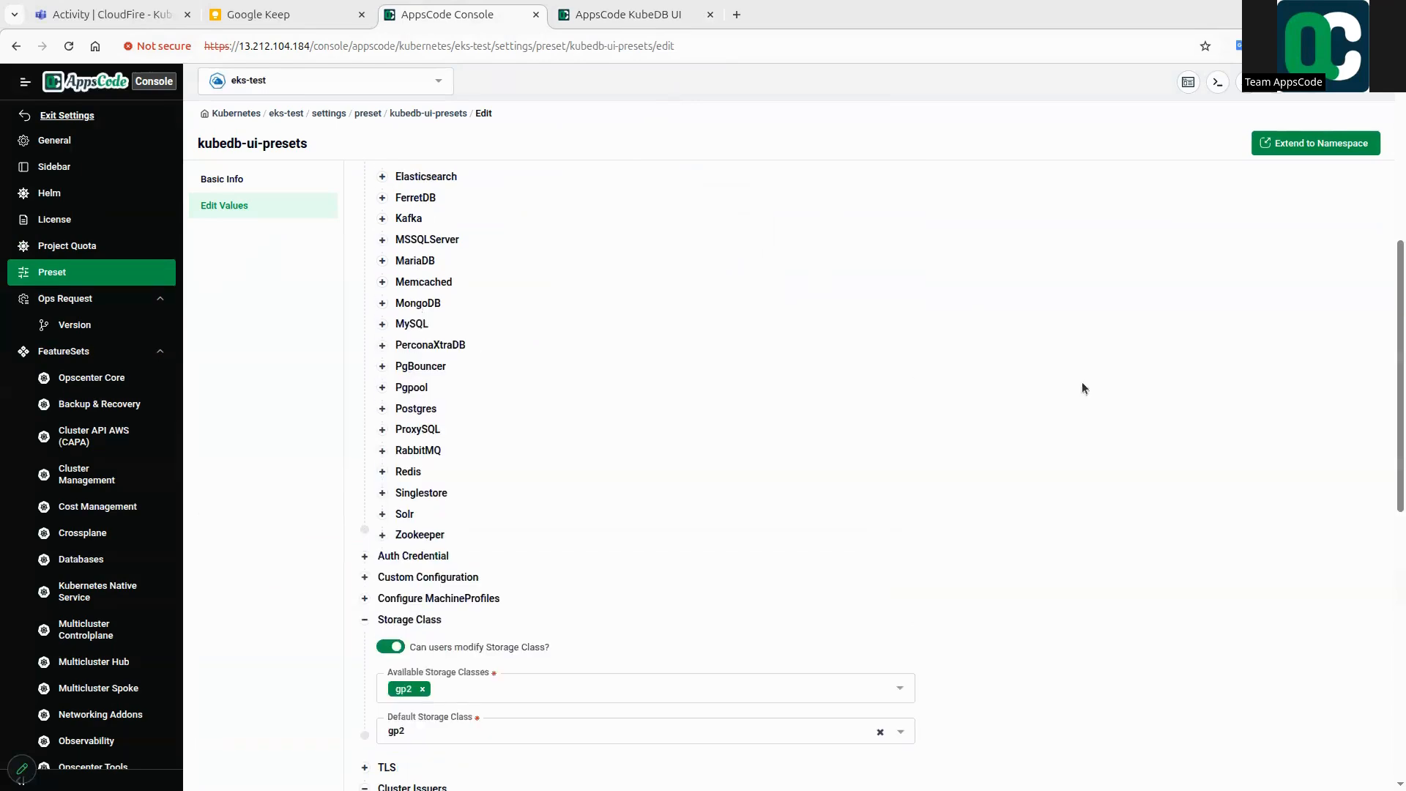
{"action": "scroll", "coordinate": [1034, 376], "scroll_direction": "up", "scroll_amount": 5}
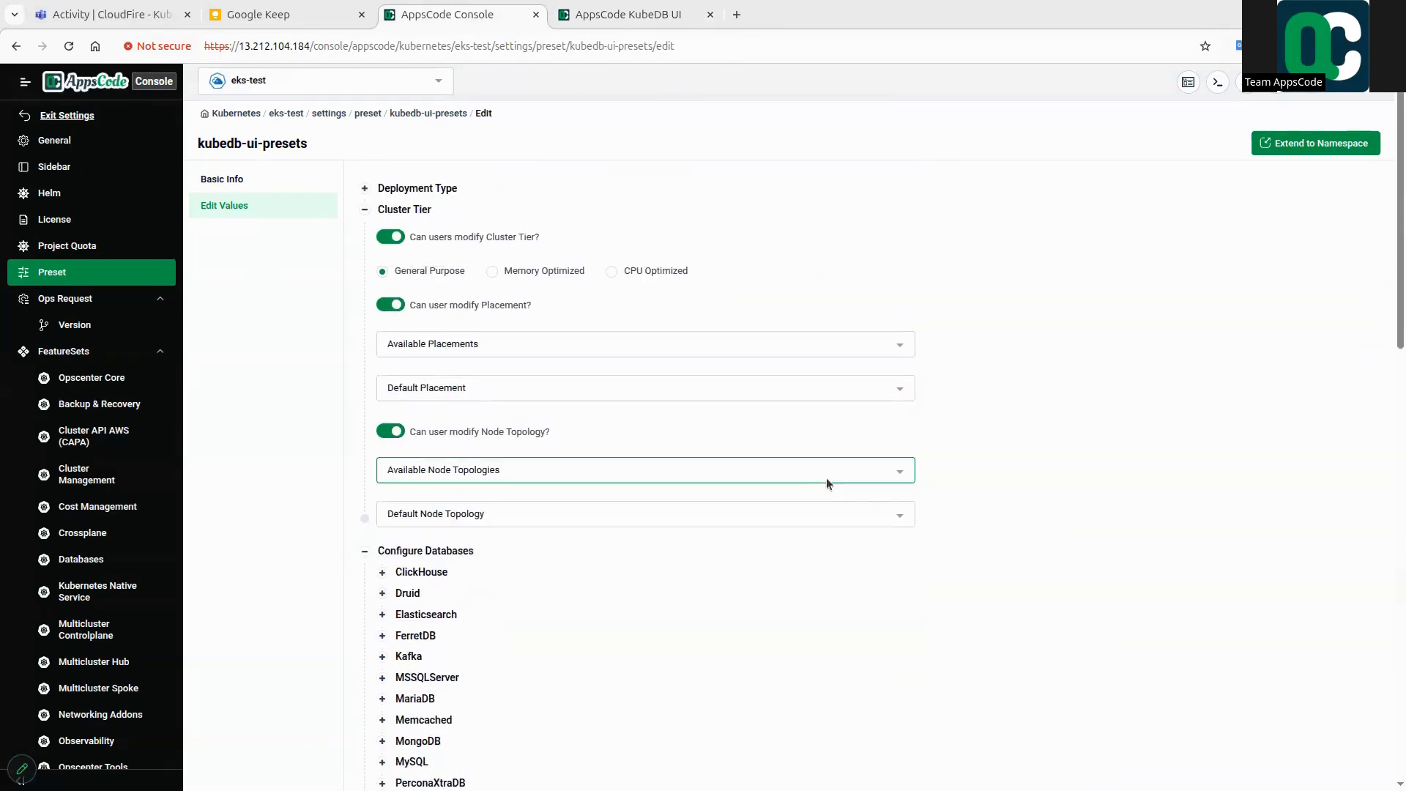
{"action": "left_click", "coordinate": [436, 553]}
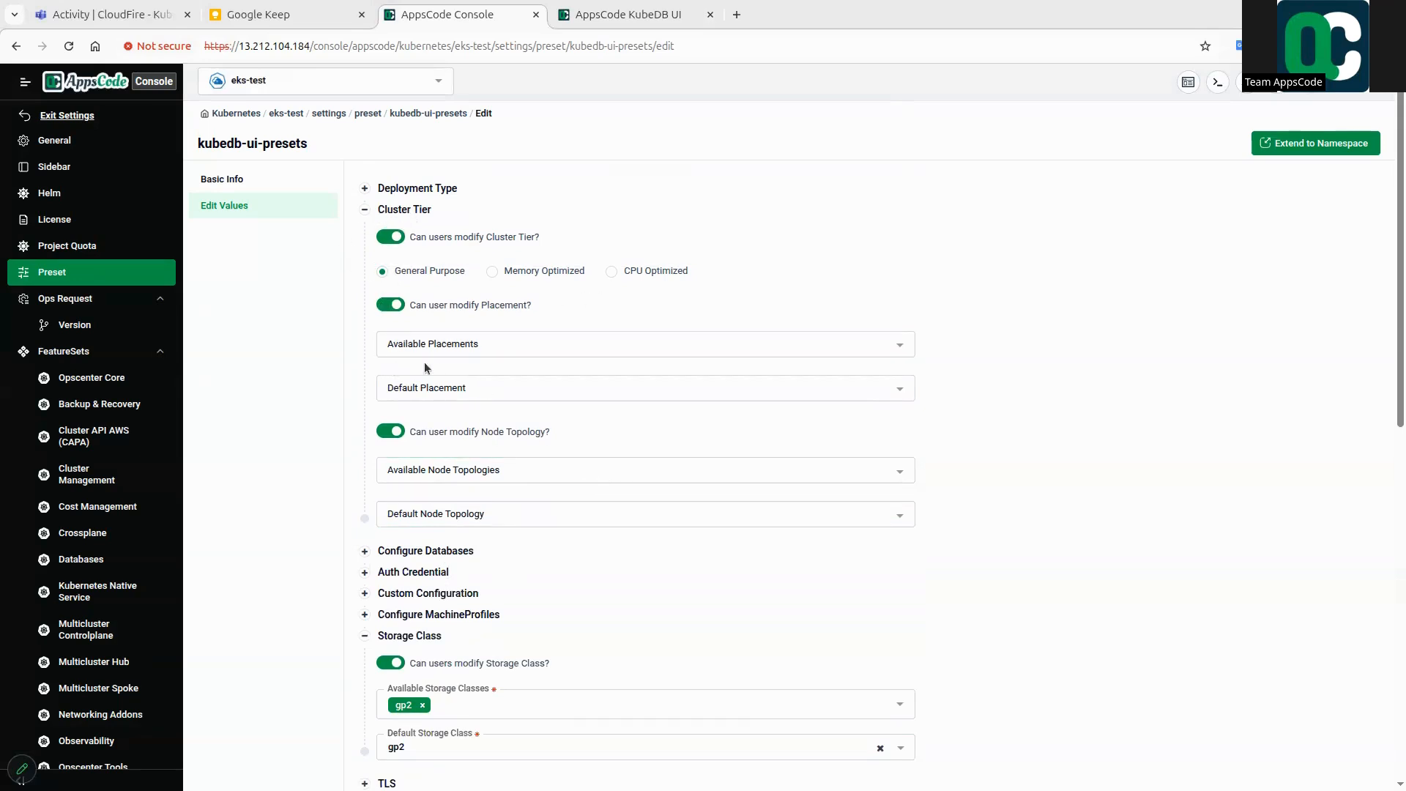
{"action": "left_click", "coordinate": [608, 346]}
{"action": "scroll", "coordinate": [509, 405], "scroll_direction": "down", "scroll_amount": 2}
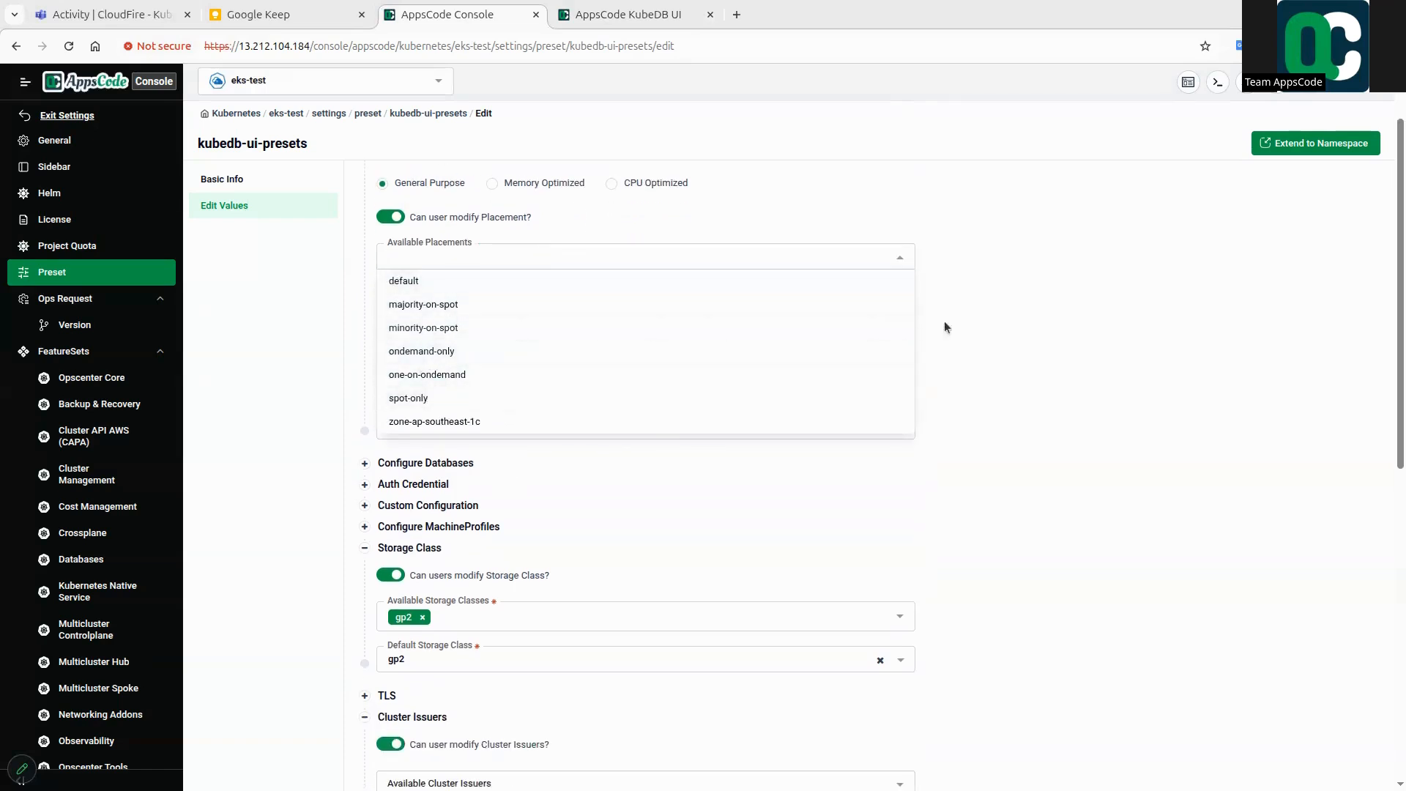
{"action": "left_click", "coordinate": [1067, 363]}
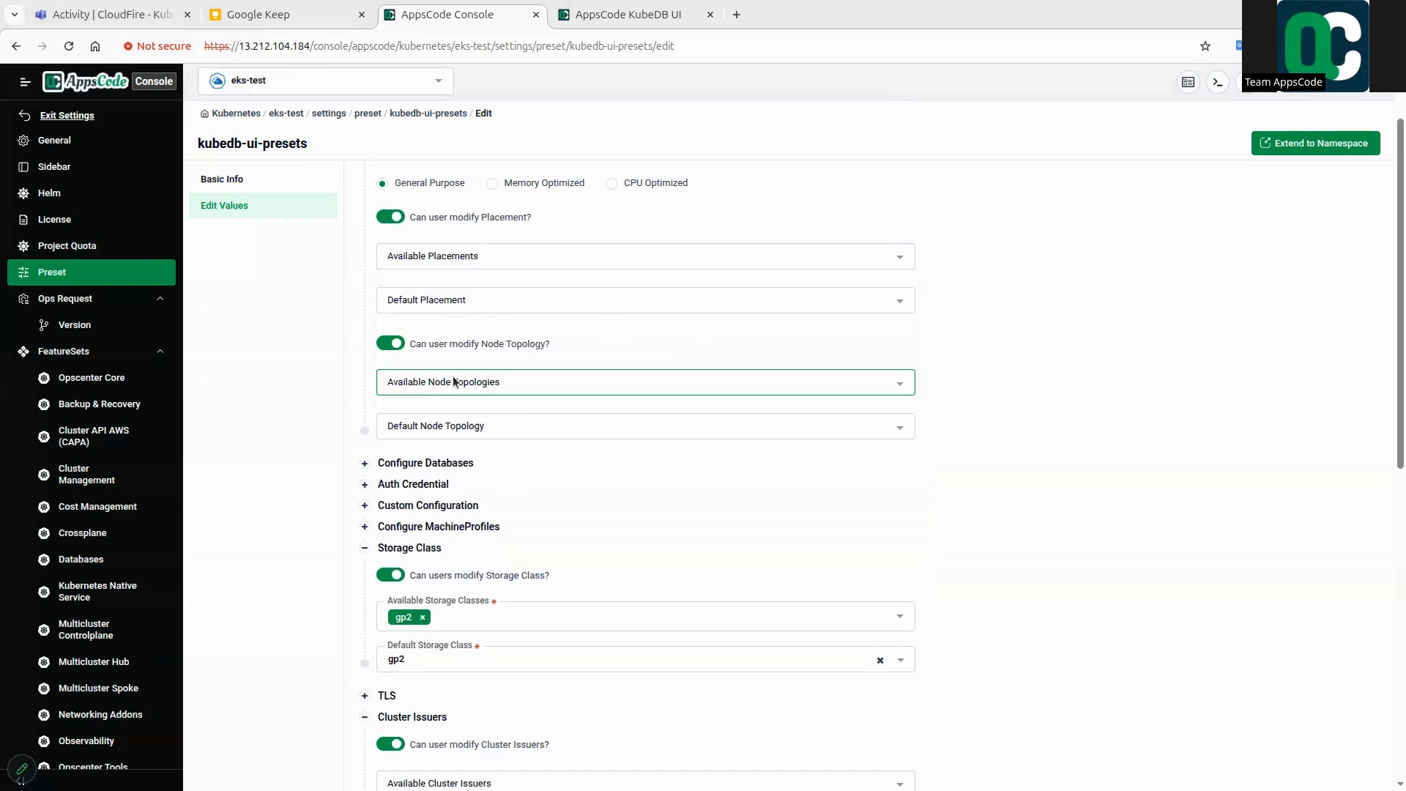
- Expand the preset's Auth Credential options and compare them with the Advanced Configuration section of the MongoDB creation form
{"action": "scroll", "coordinate": [1096, 486], "scroll_direction": "down", "scroll_amount": 3}
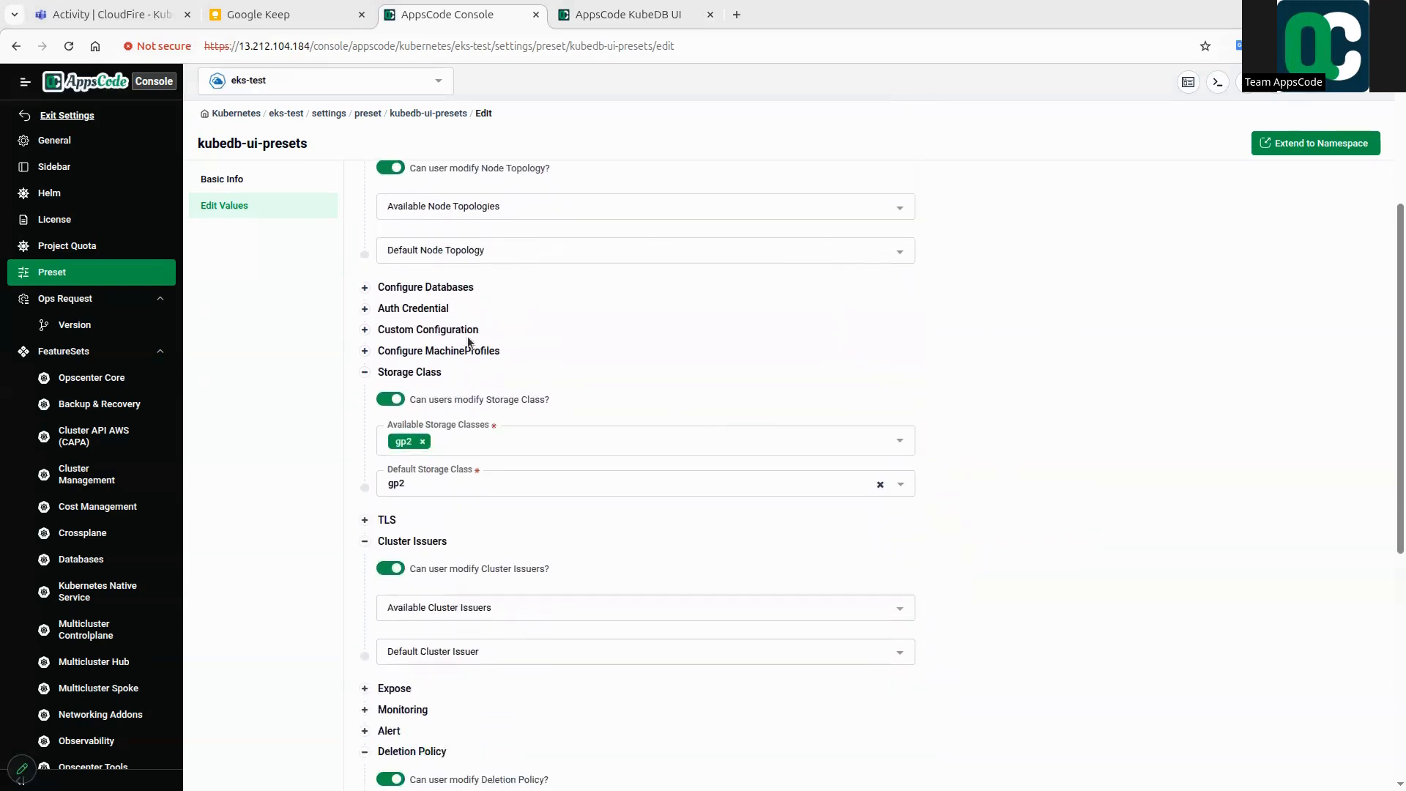
{"action": "left_click", "coordinate": [420, 309]}
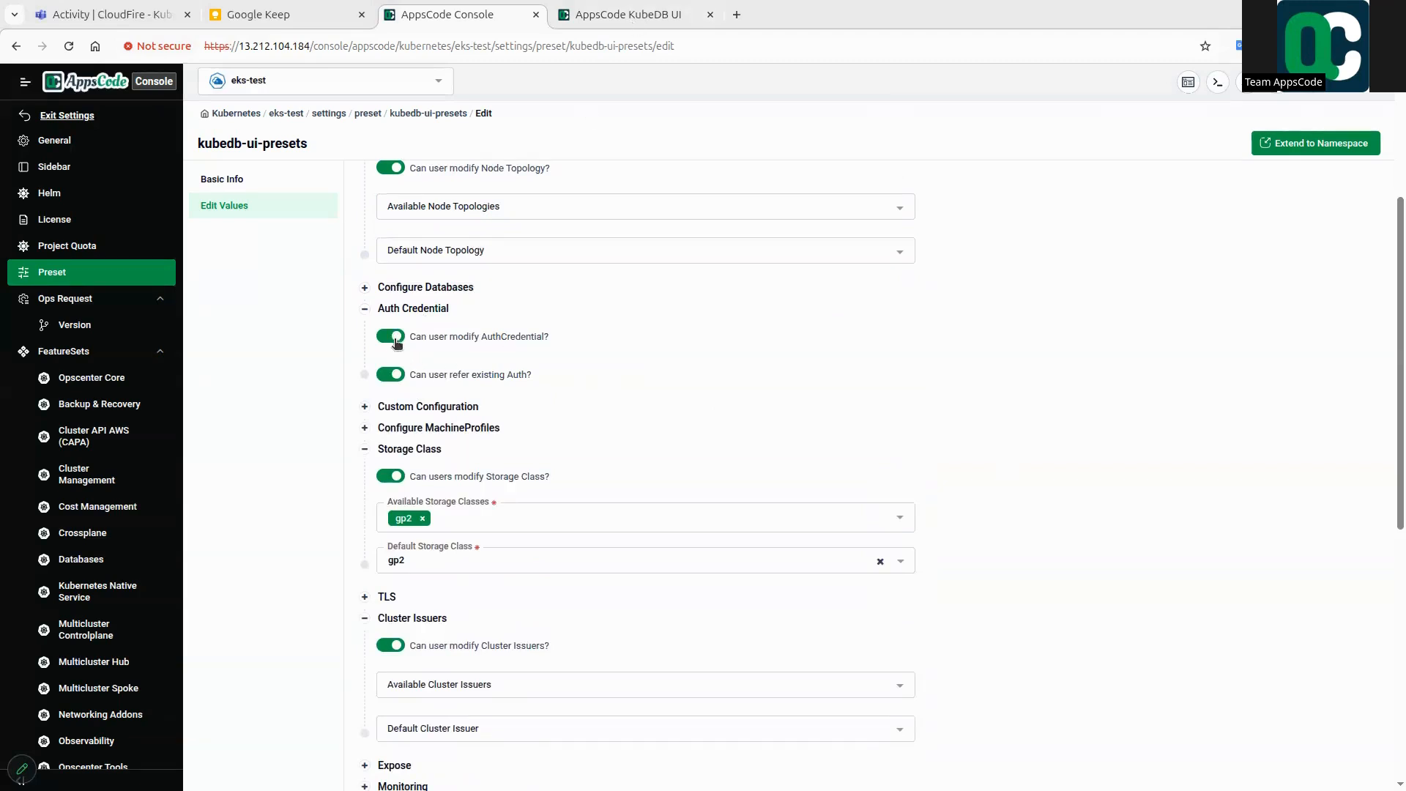
{"action": "left_click", "coordinate": [636, 21]}
{"action": "scroll", "coordinate": [383, 479], "scroll_direction": "down", "scroll_amount": 3}
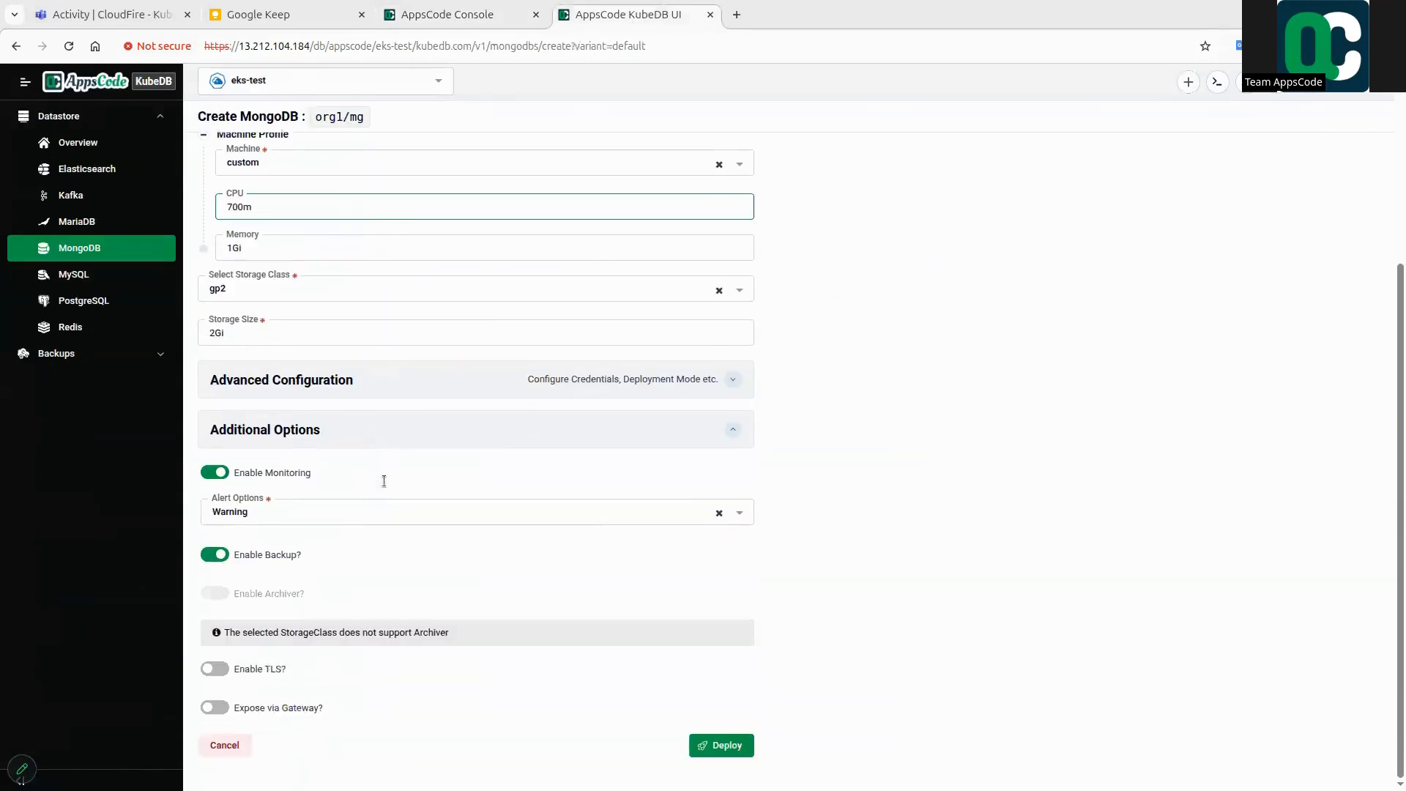
{"action": "left_click", "coordinate": [687, 378]}
{"action": "scroll", "coordinate": [964, 486], "scroll_direction": "down", "scroll_amount": 2}
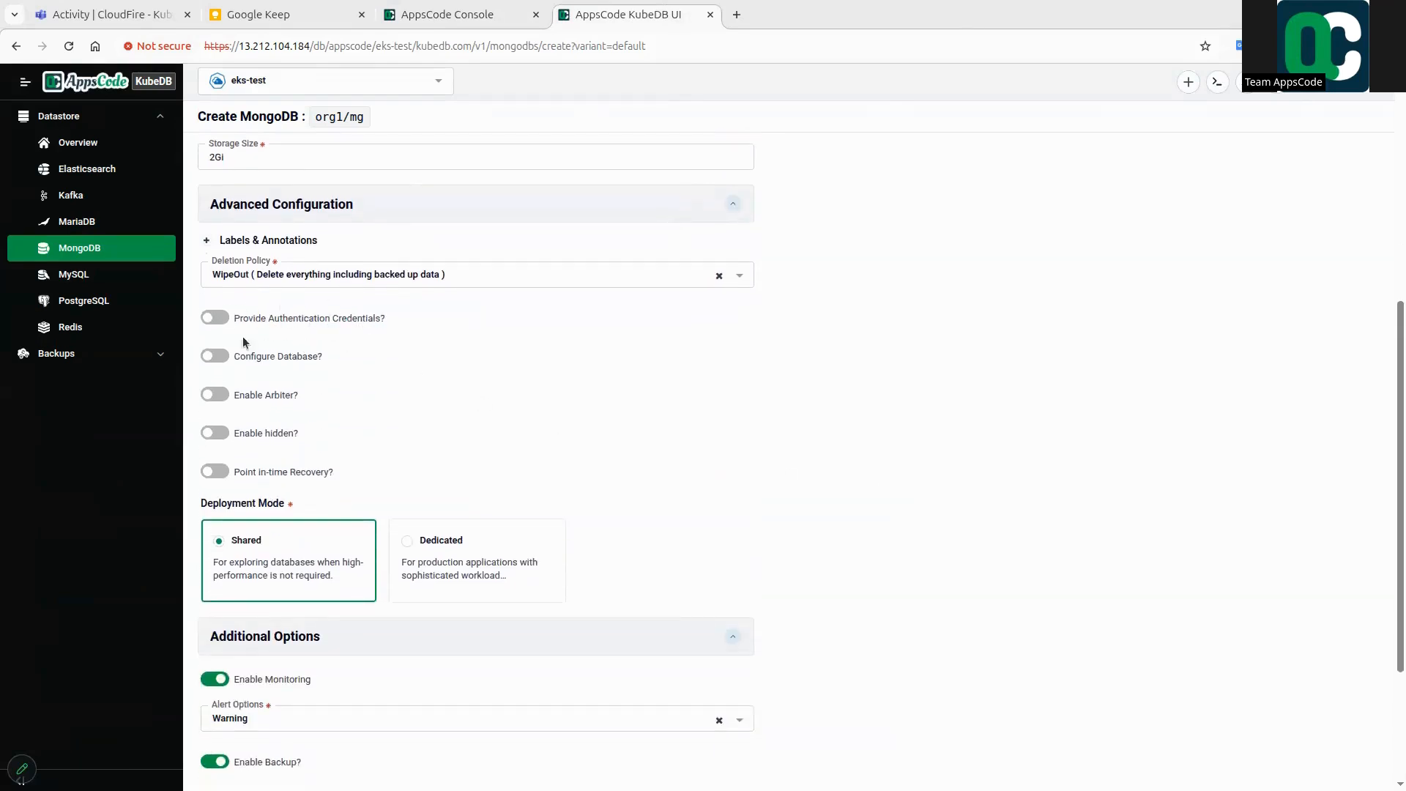
{"action": "left_click", "coordinate": [497, 20]}
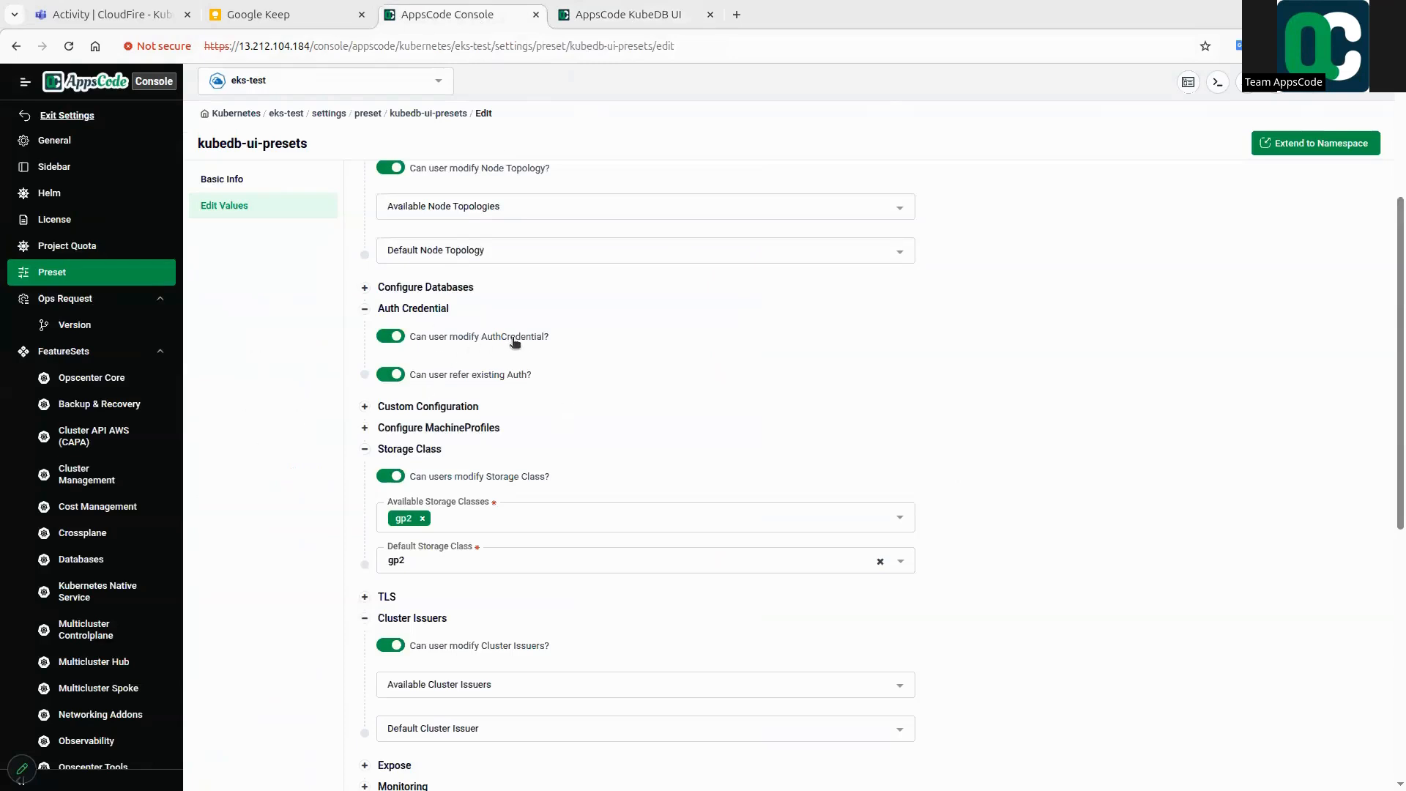
- Expand the preset's Custom Configuration options and compare them and the Auth Credential options with the MongoDB form's Advanced Configuration section
{"action": "left_click", "coordinate": [652, 18]}
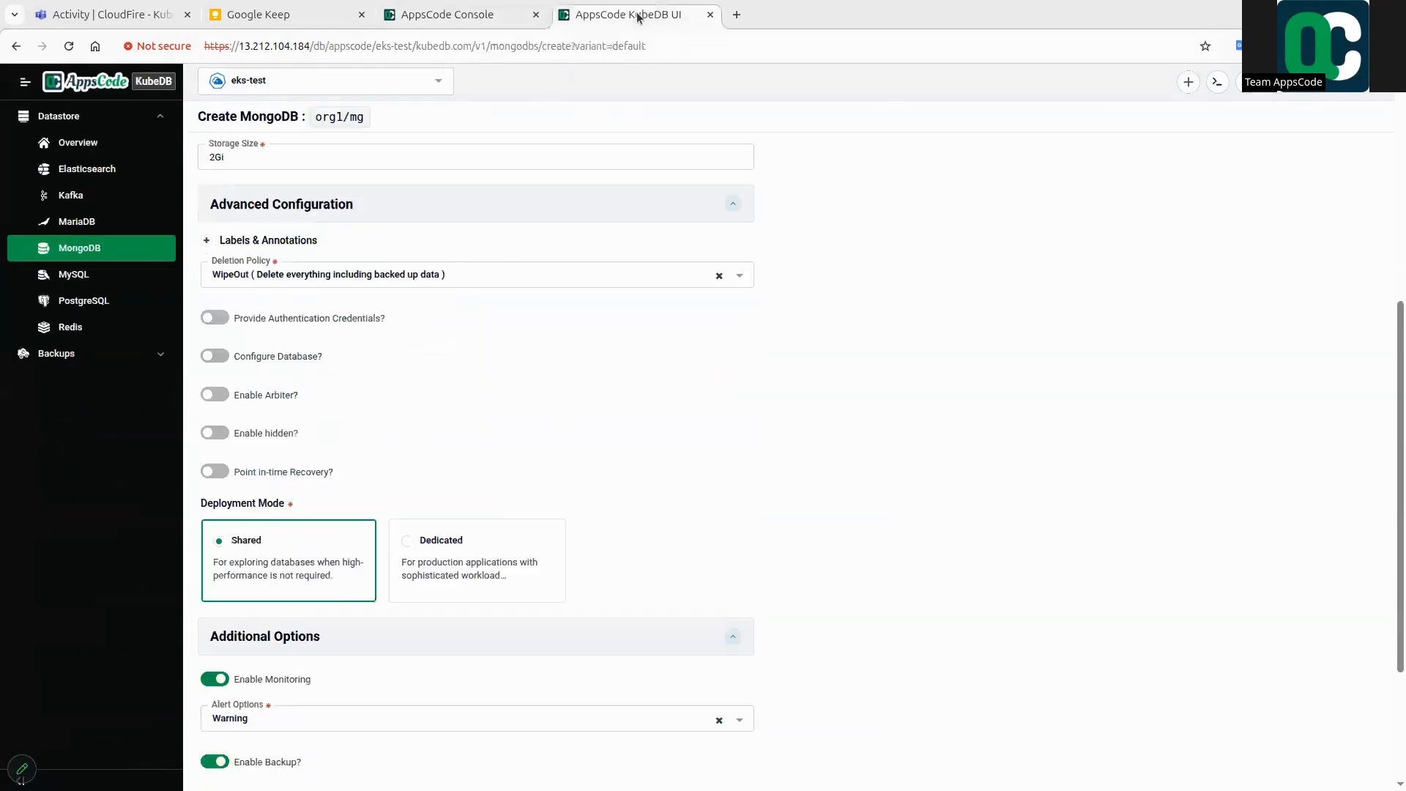
{"action": "left_click", "coordinate": [473, 11]}
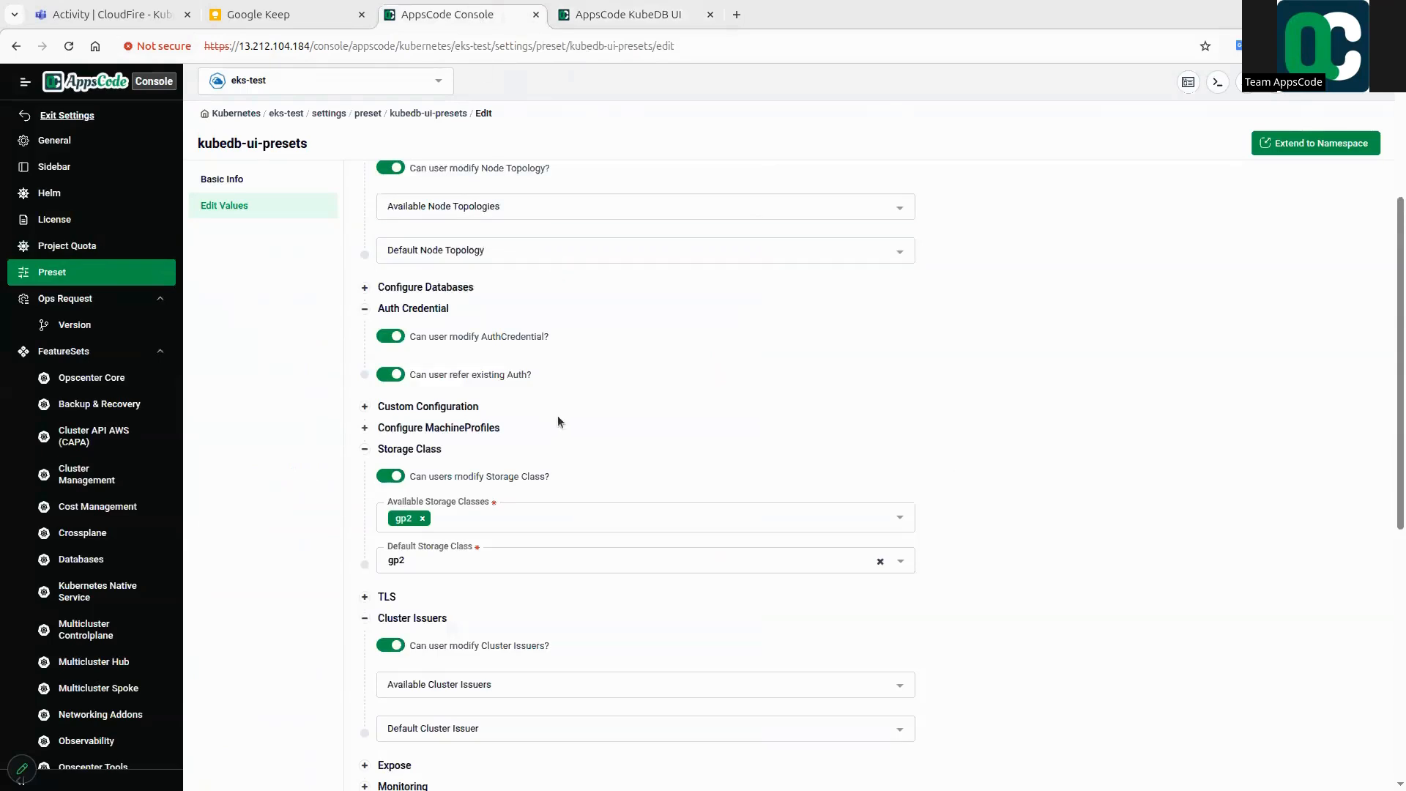
{"action": "scroll", "coordinate": [556, 415], "scroll_direction": "down", "scroll_amount": 1}
{"action": "left_click", "coordinate": [422, 321]}
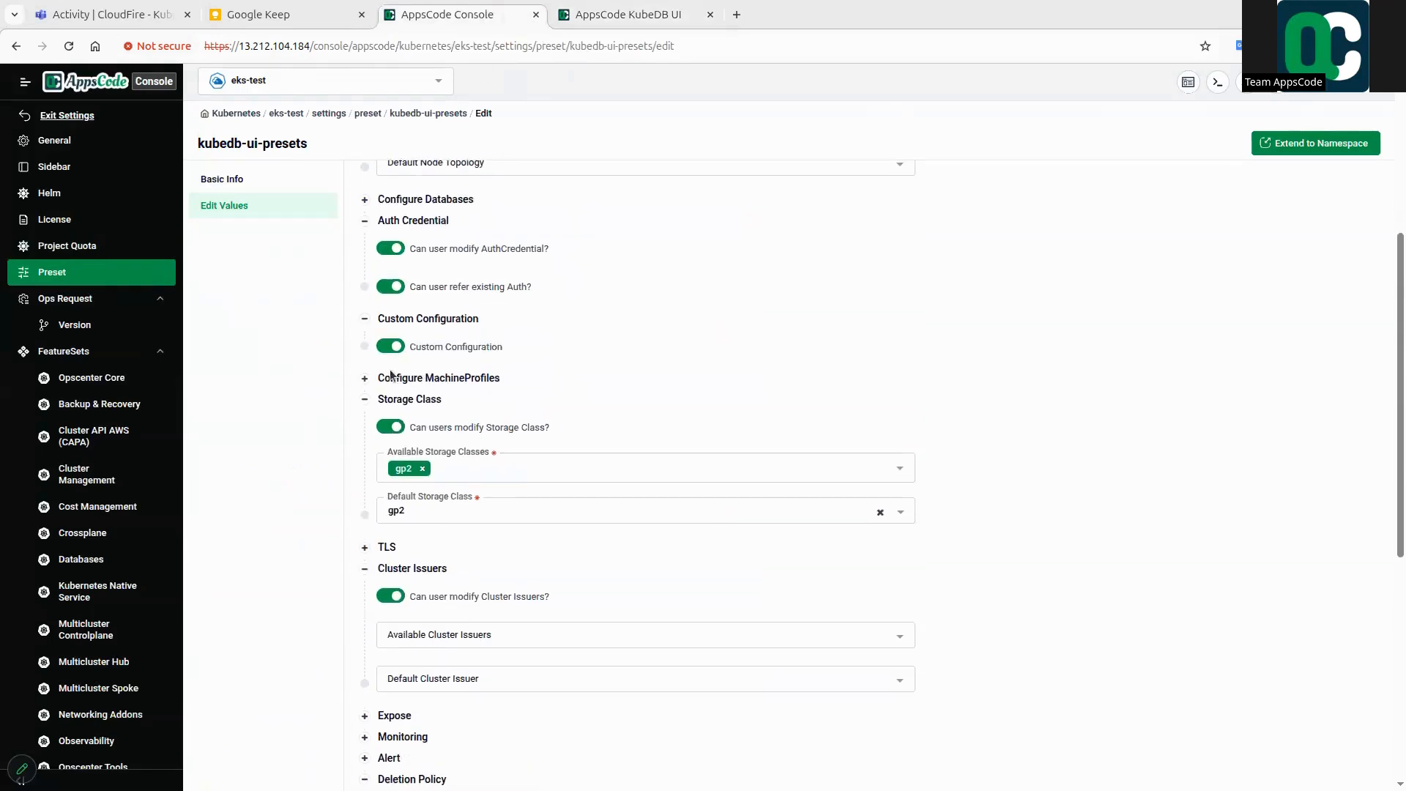
{"action": "left_click", "coordinate": [612, 10]}
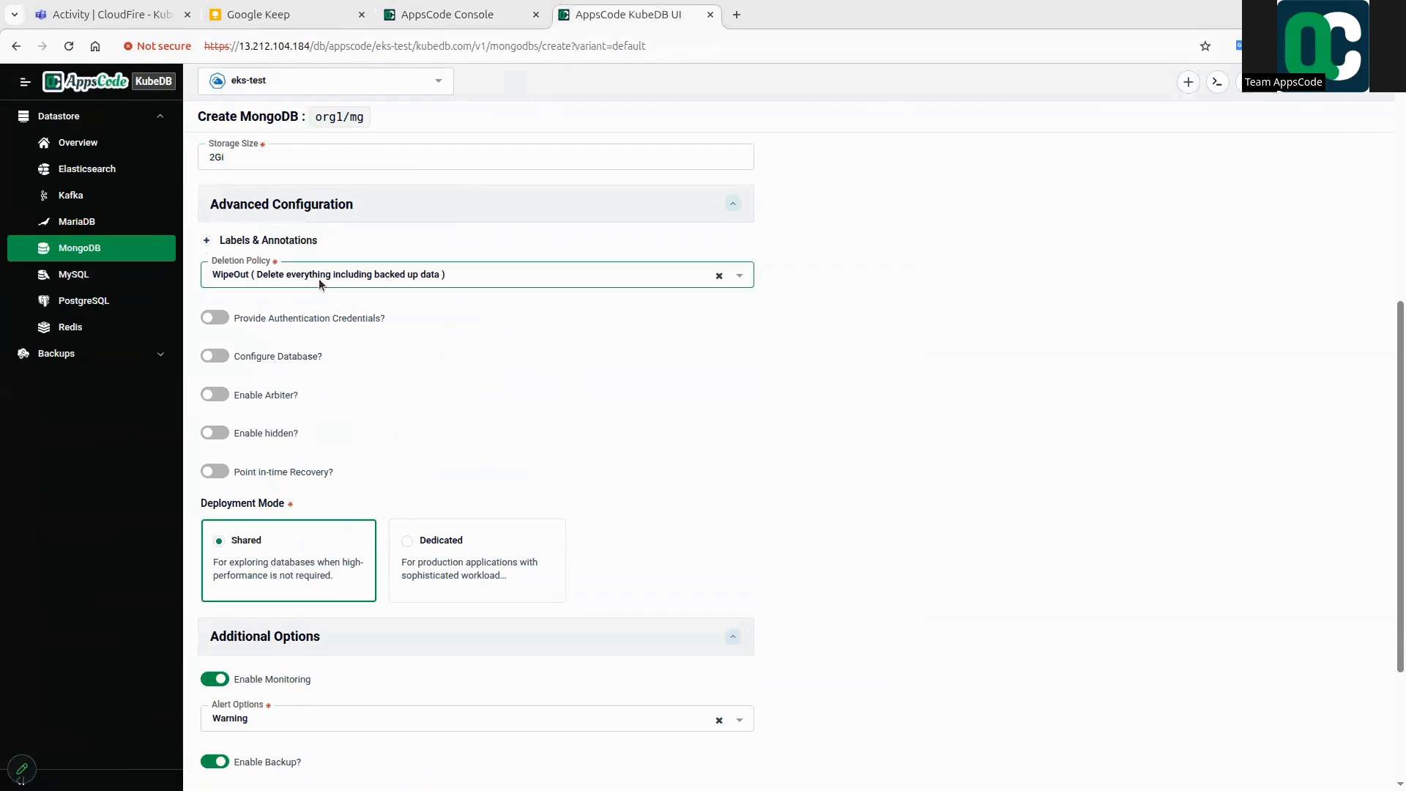
{"action": "left_click", "coordinate": [469, 13]}
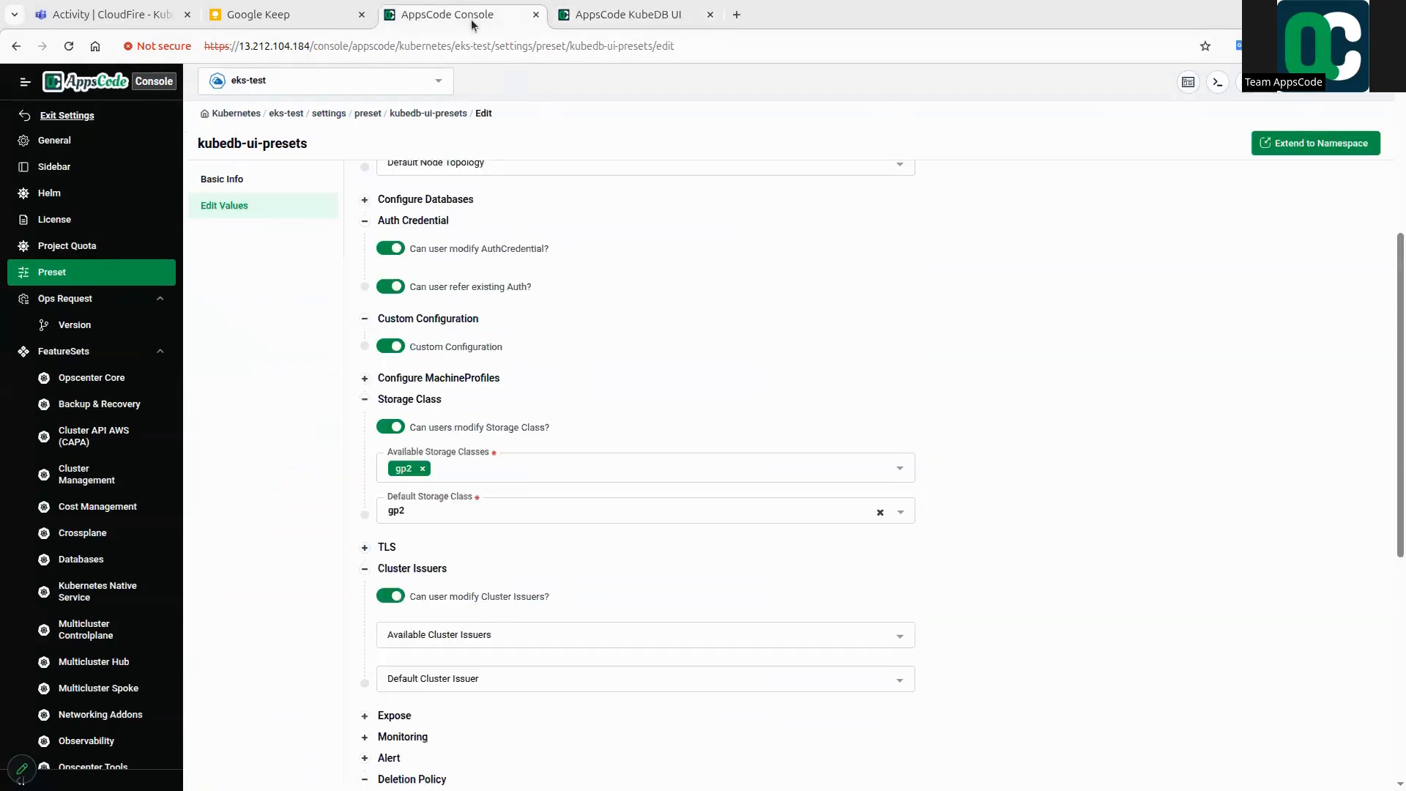
{"action": "left_click", "coordinate": [634, 16]}
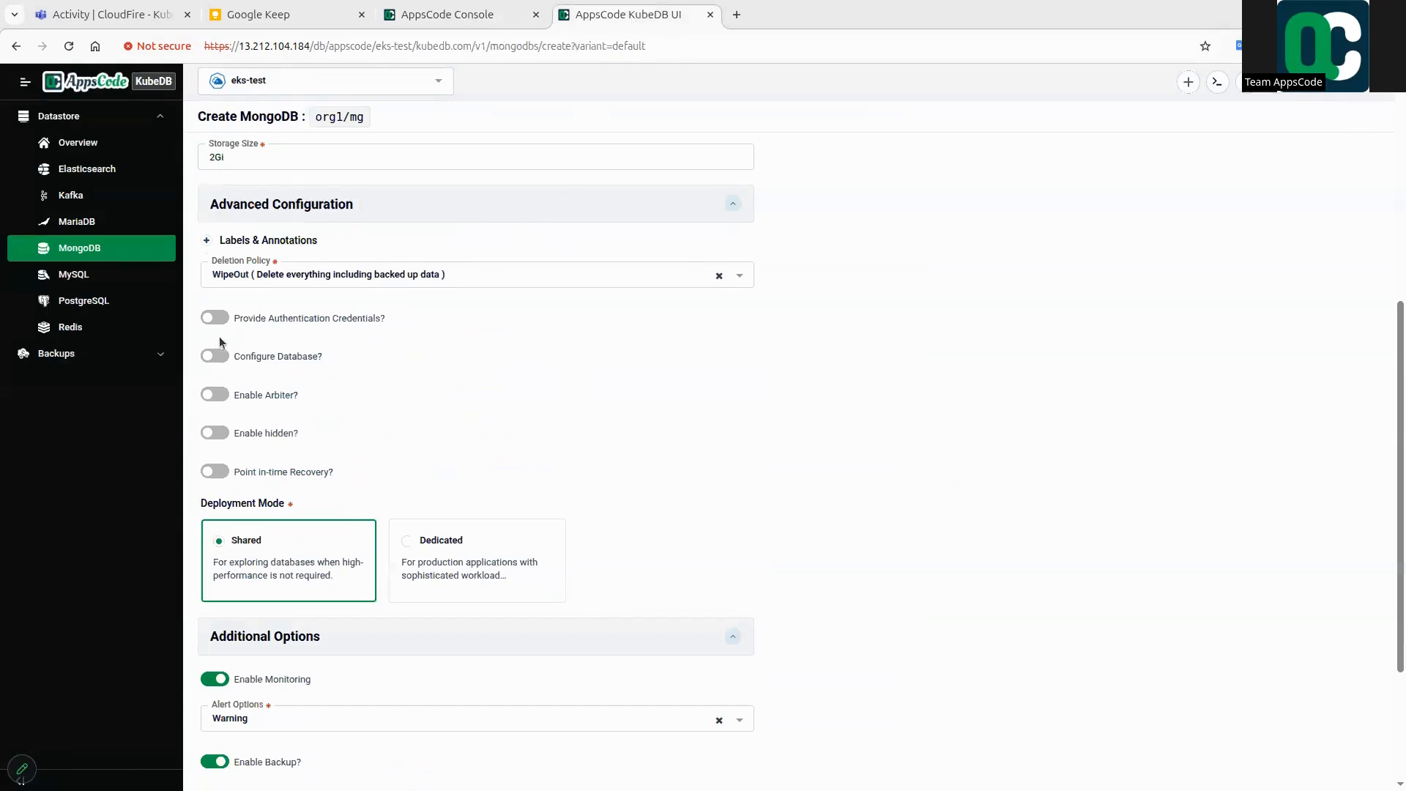
- Compare the preset's Storage Class settings with the storage classes offered in the MongoDB form, keeping gp2 selected
{"action": "left_click", "coordinate": [488, 25]}
{"action": "scroll", "coordinate": [509, 512], "scroll_direction": "down", "scroll_amount": 4}
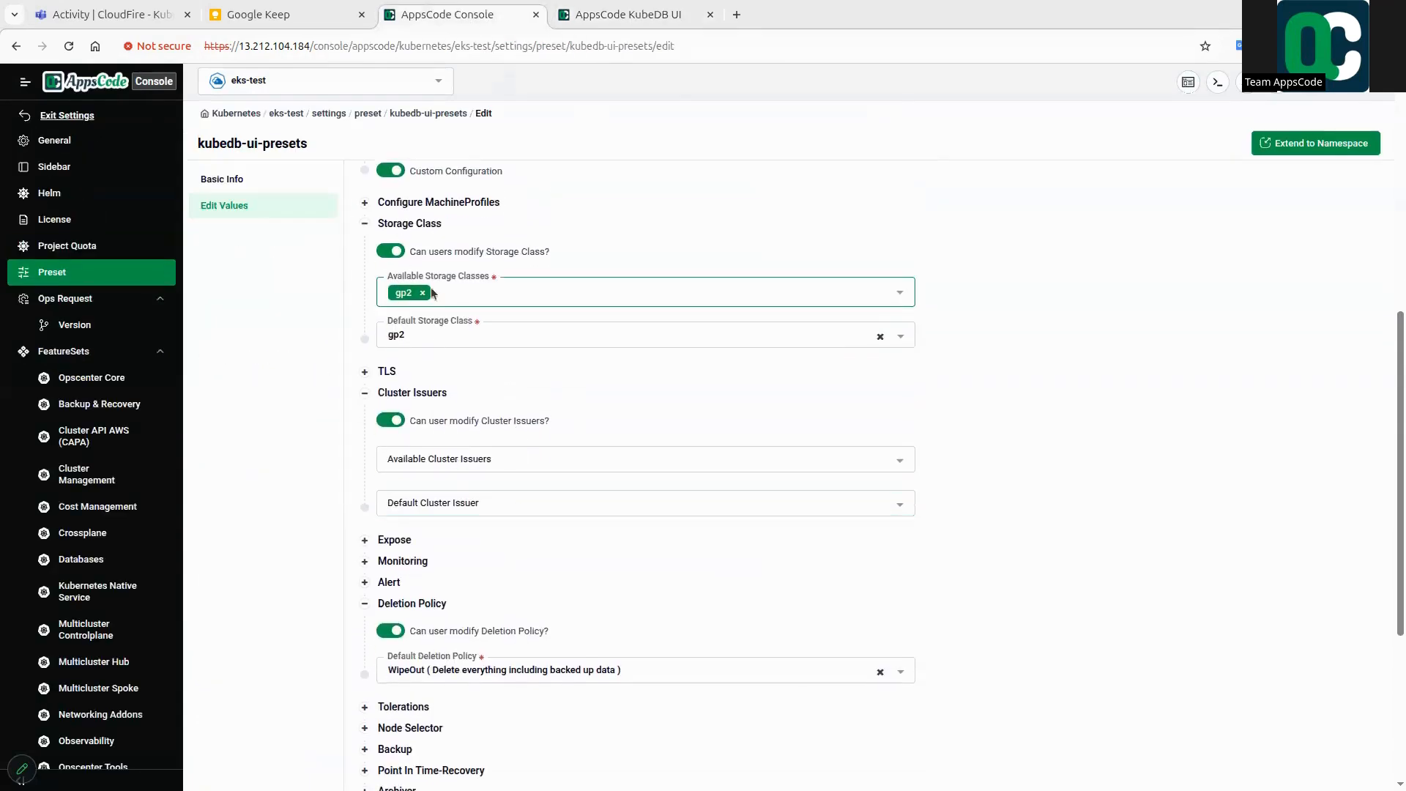
{"action": "left_click", "coordinate": [604, 20]}
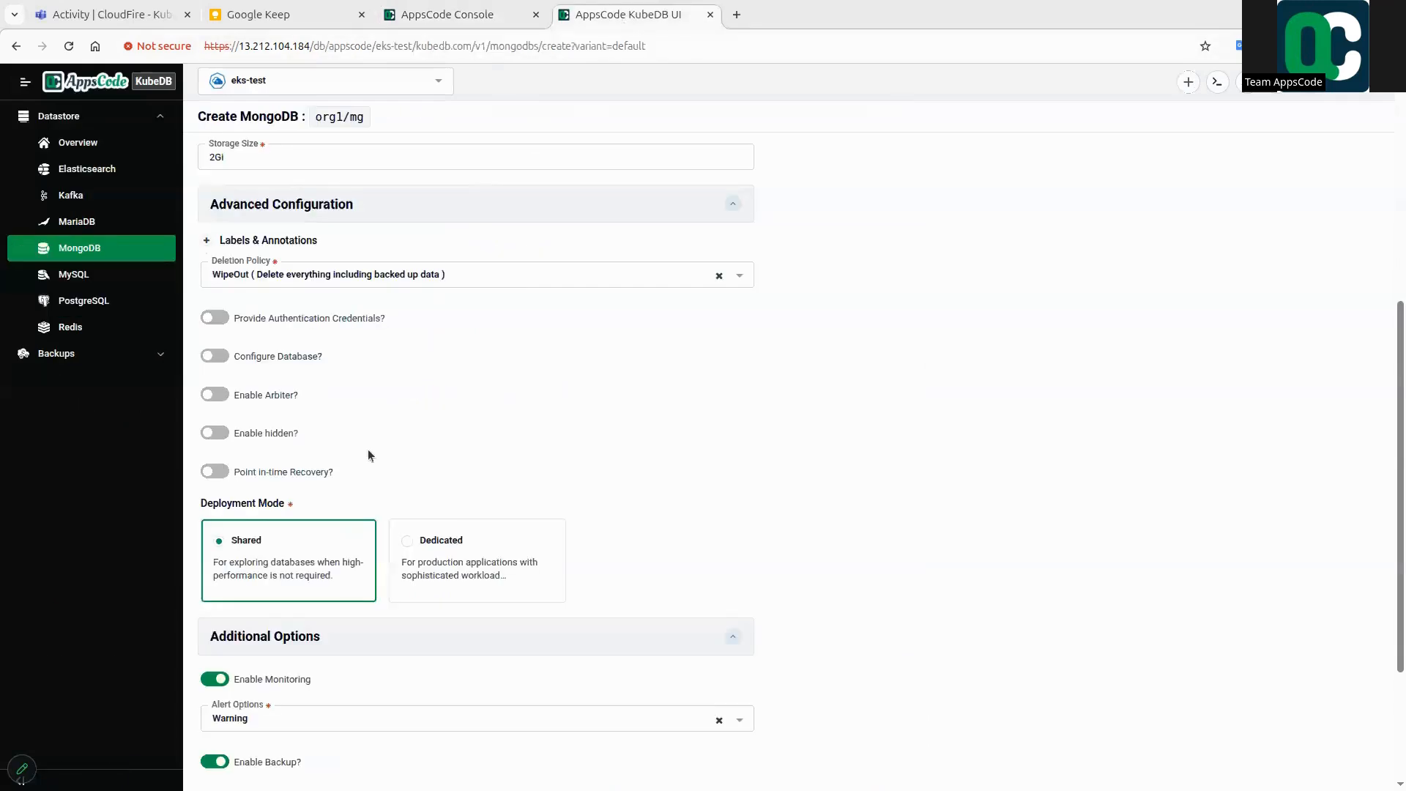
{"action": "scroll", "coordinate": [374, 450], "scroll_direction": "up", "scroll_amount": 6}
{"action": "left_click", "coordinate": [252, 553]}
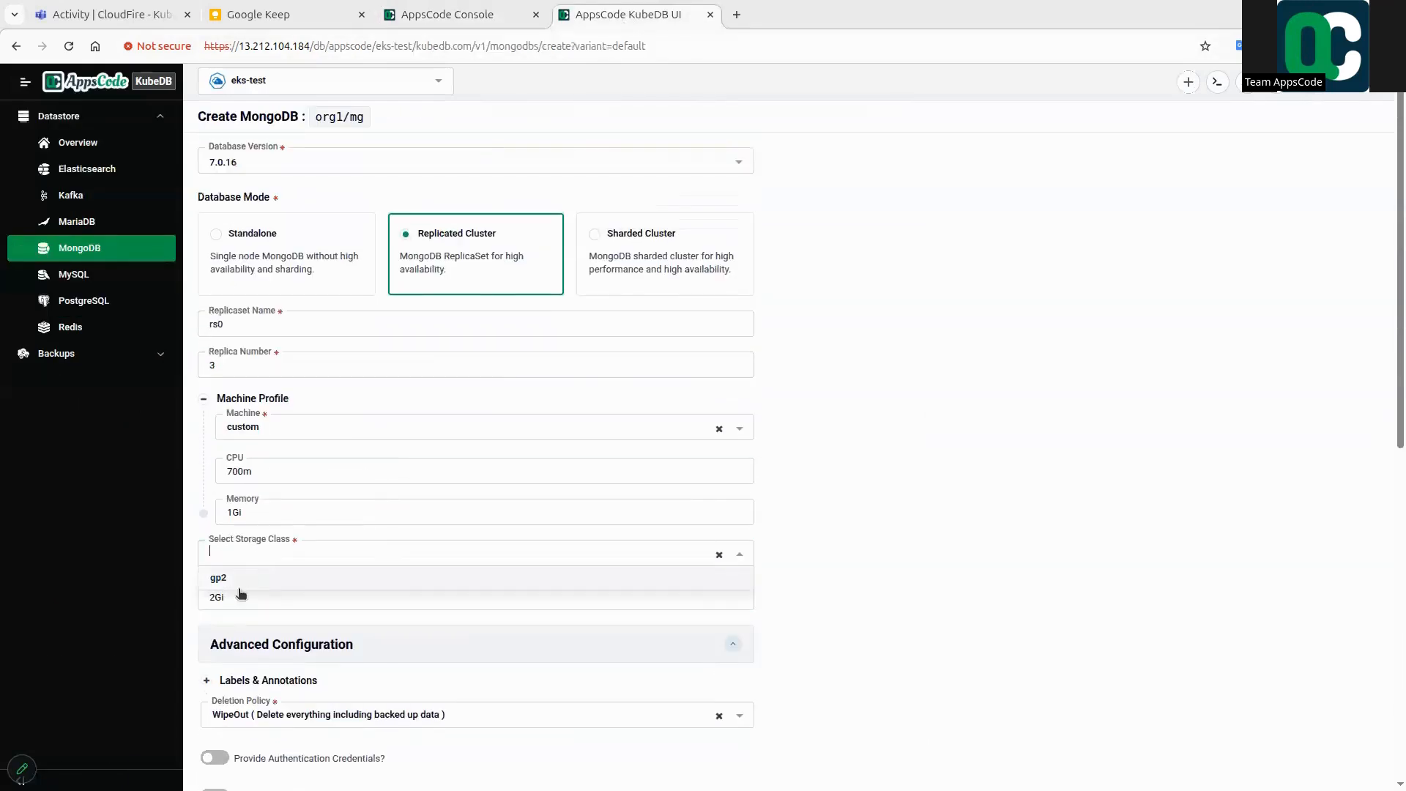
{"action": "left_click", "coordinate": [235, 583]}
- Expand the preset's Expose options and compare them with the gateway option under the MongoDB form's Additional Options
{"action": "left_click", "coordinate": [492, 21]}
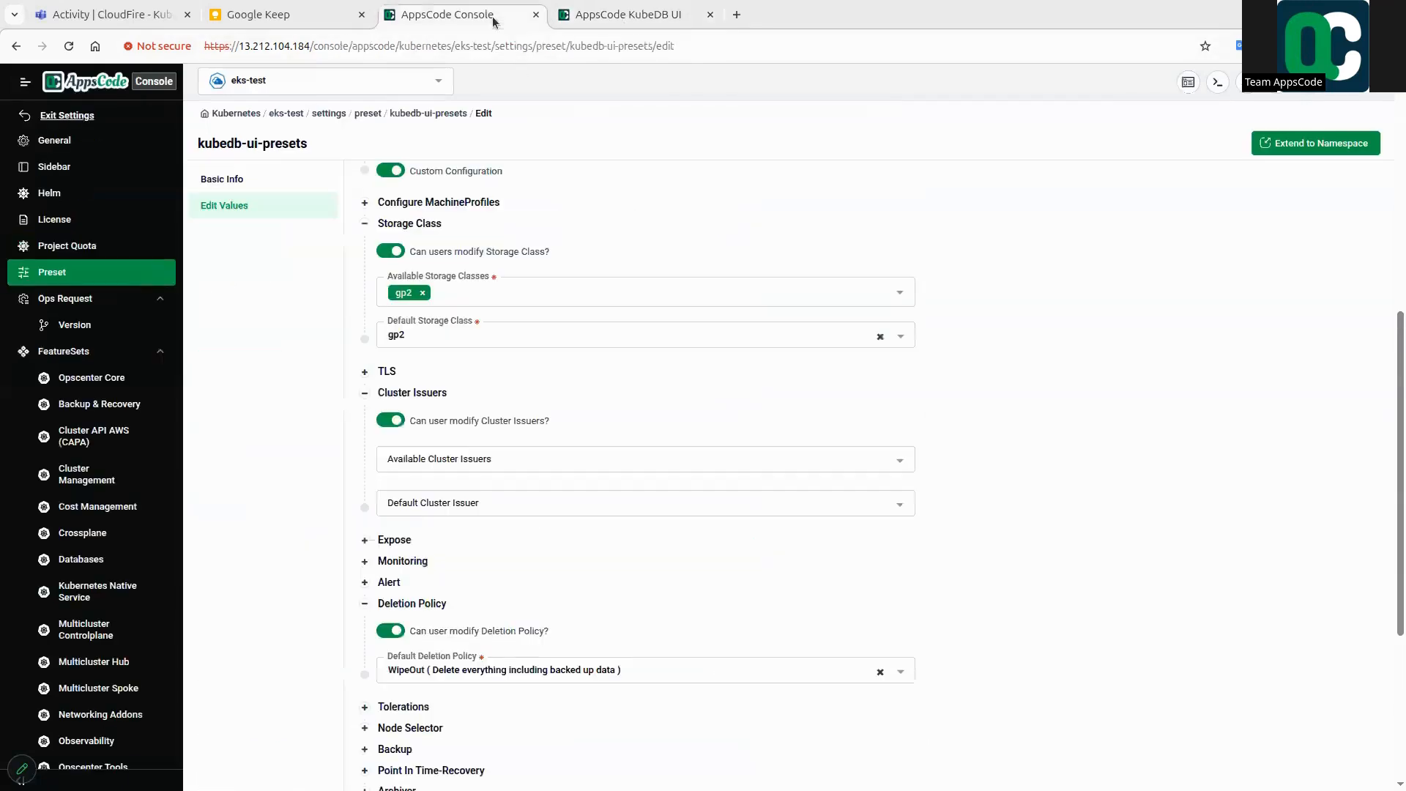
{"action": "scroll", "coordinate": [932, 486], "scroll_direction": "down", "scroll_amount": 3}
{"action": "left_click", "coordinate": [395, 364]}
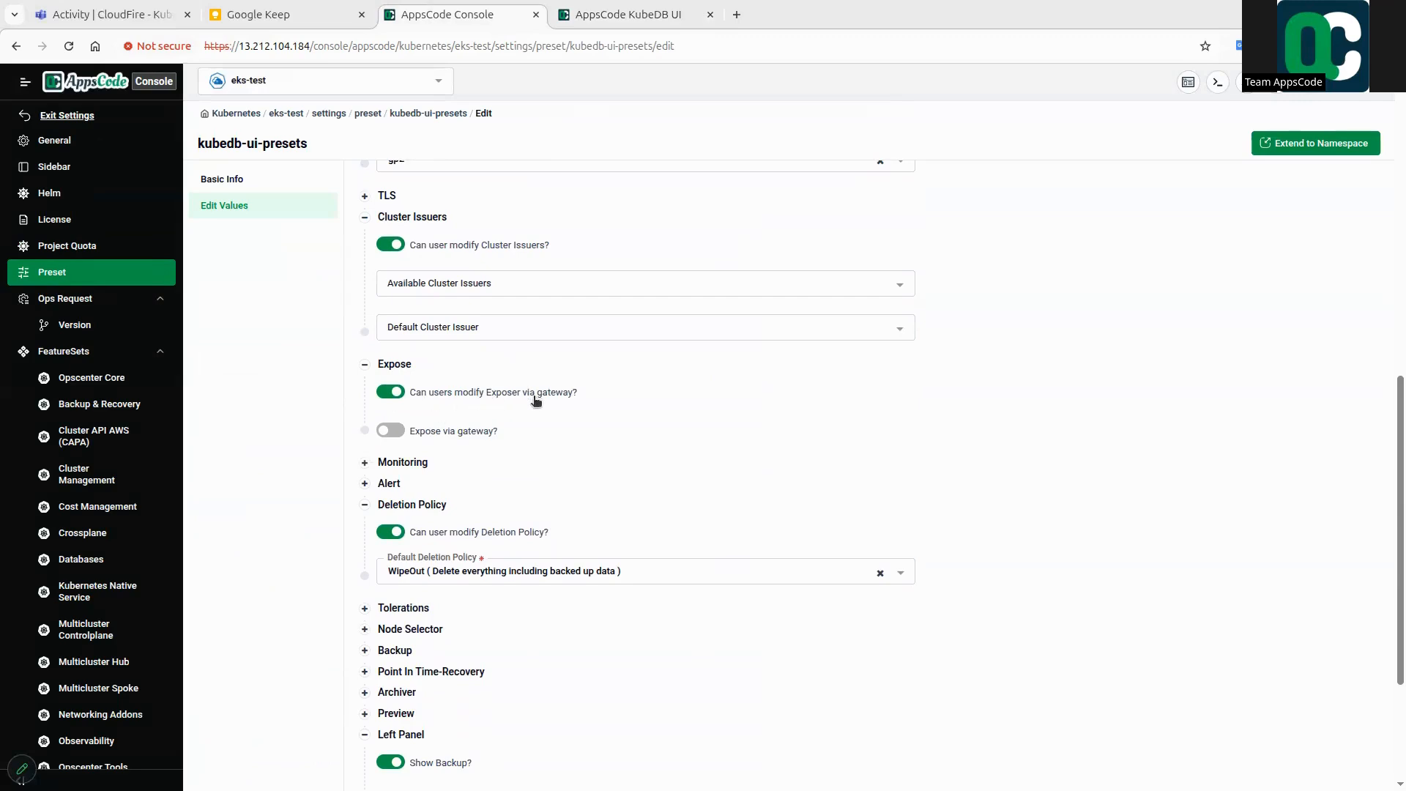
{"action": "left_click", "coordinate": [629, 15]}
{"action": "scroll", "coordinate": [454, 585], "scroll_direction": "down", "scroll_amount": 9}
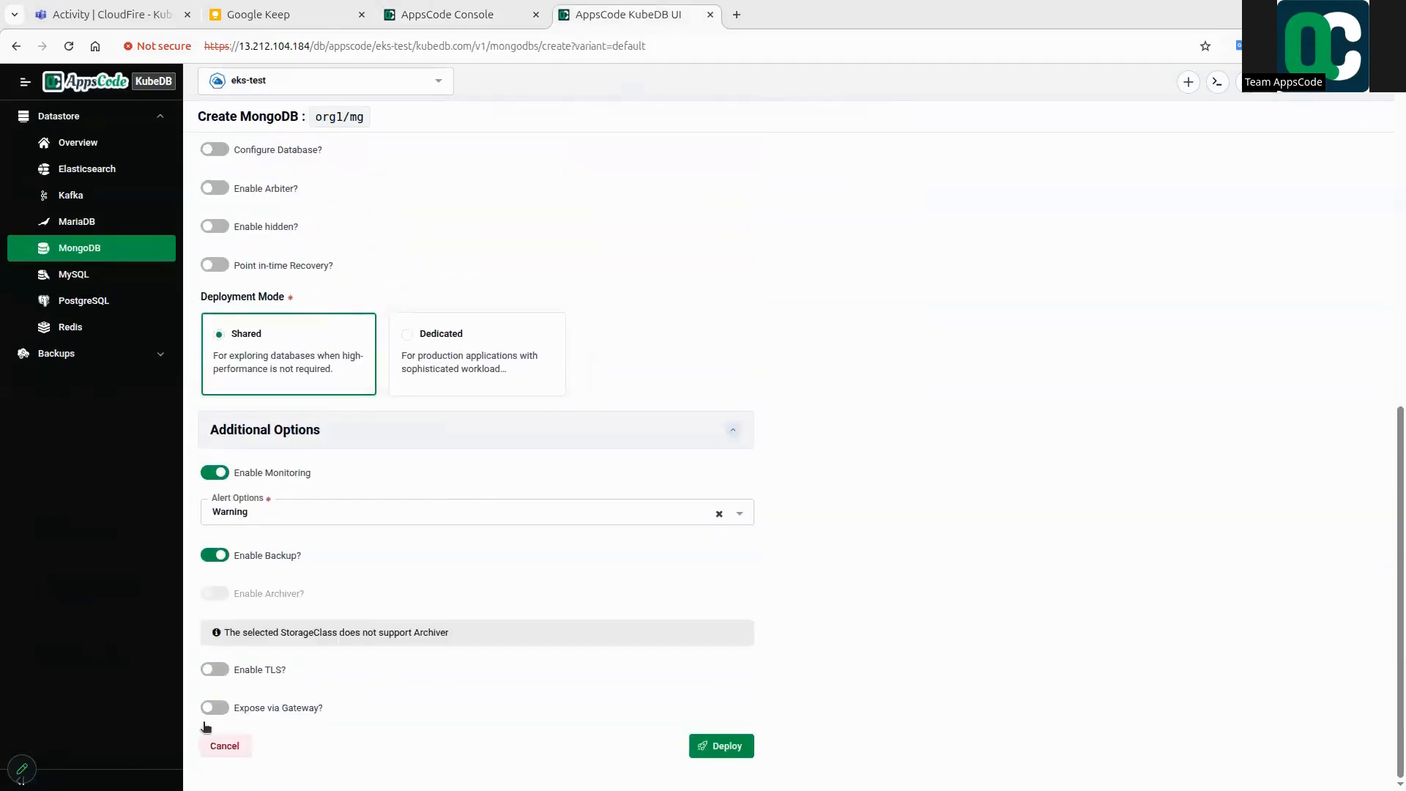
- Enable Expose via gateway in the preset and turn on the matching option in the MongoDB creation form
{"action": "left_click", "coordinate": [503, 25]}
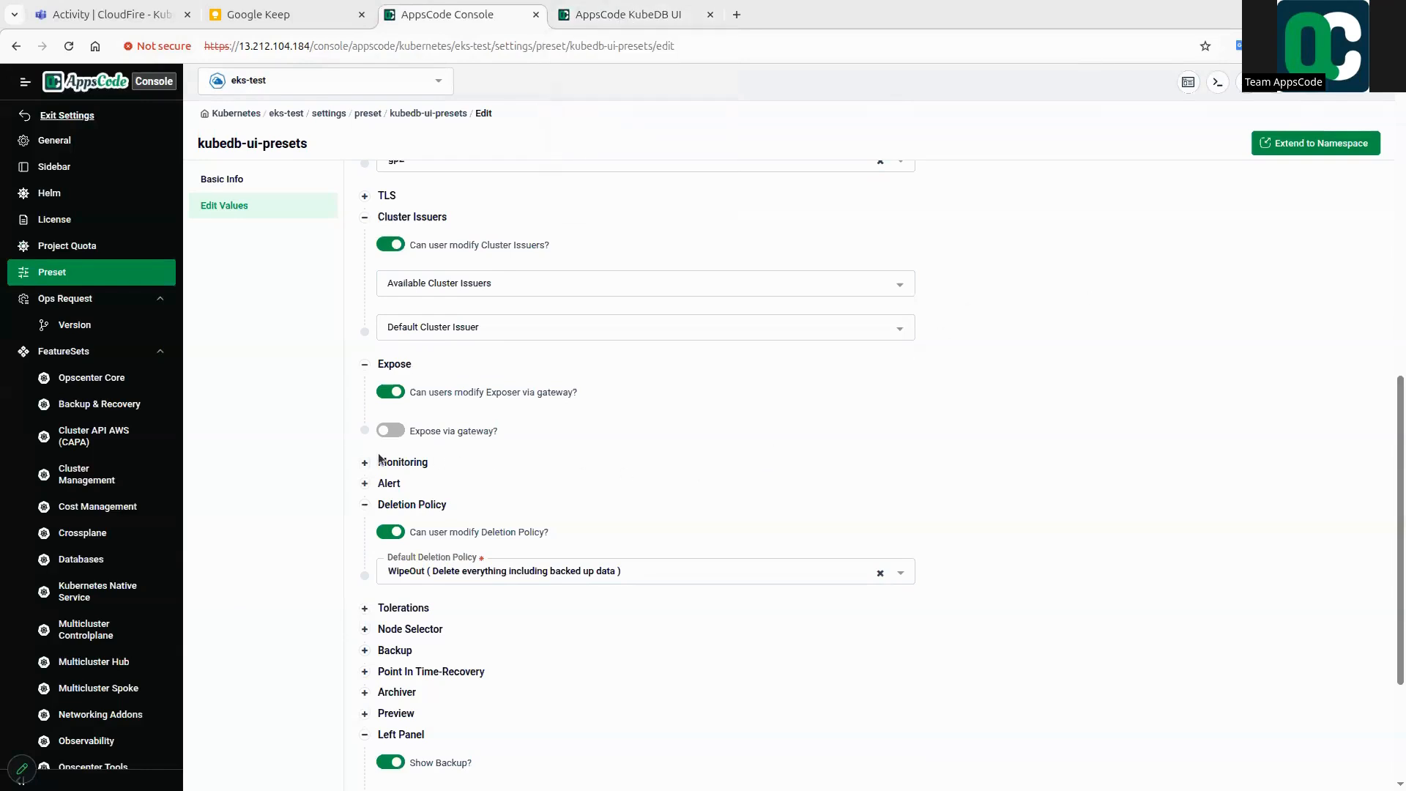
{"action": "left_click", "coordinate": [393, 433]}
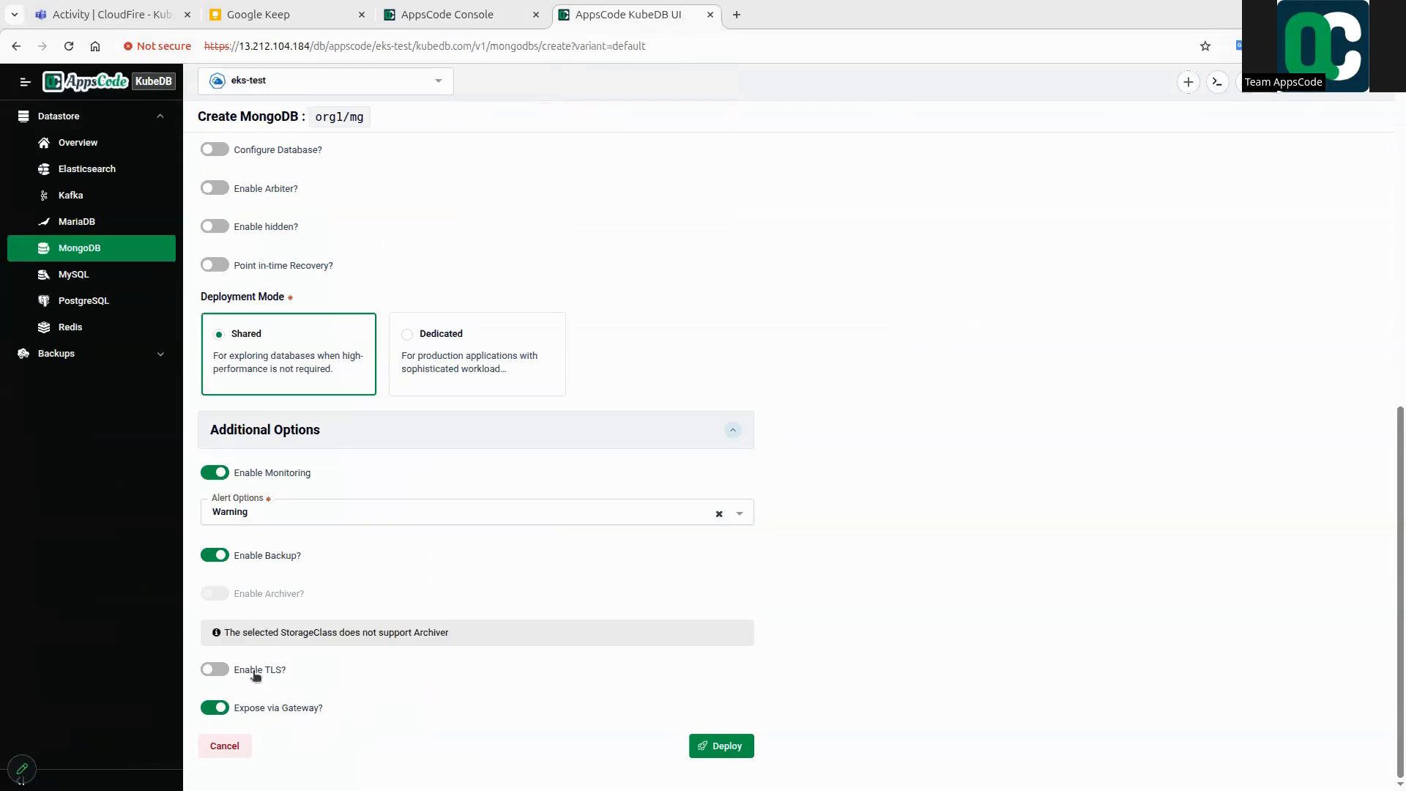
{"action": "left_click", "coordinate": [464, 16]}
- Expand the preset's Preview section and compare its Show Preview option with the actions at the end of the MongoDB form
{"action": "scroll", "coordinate": [968, 491], "scroll_direction": "down", "scroll_amount": 3}
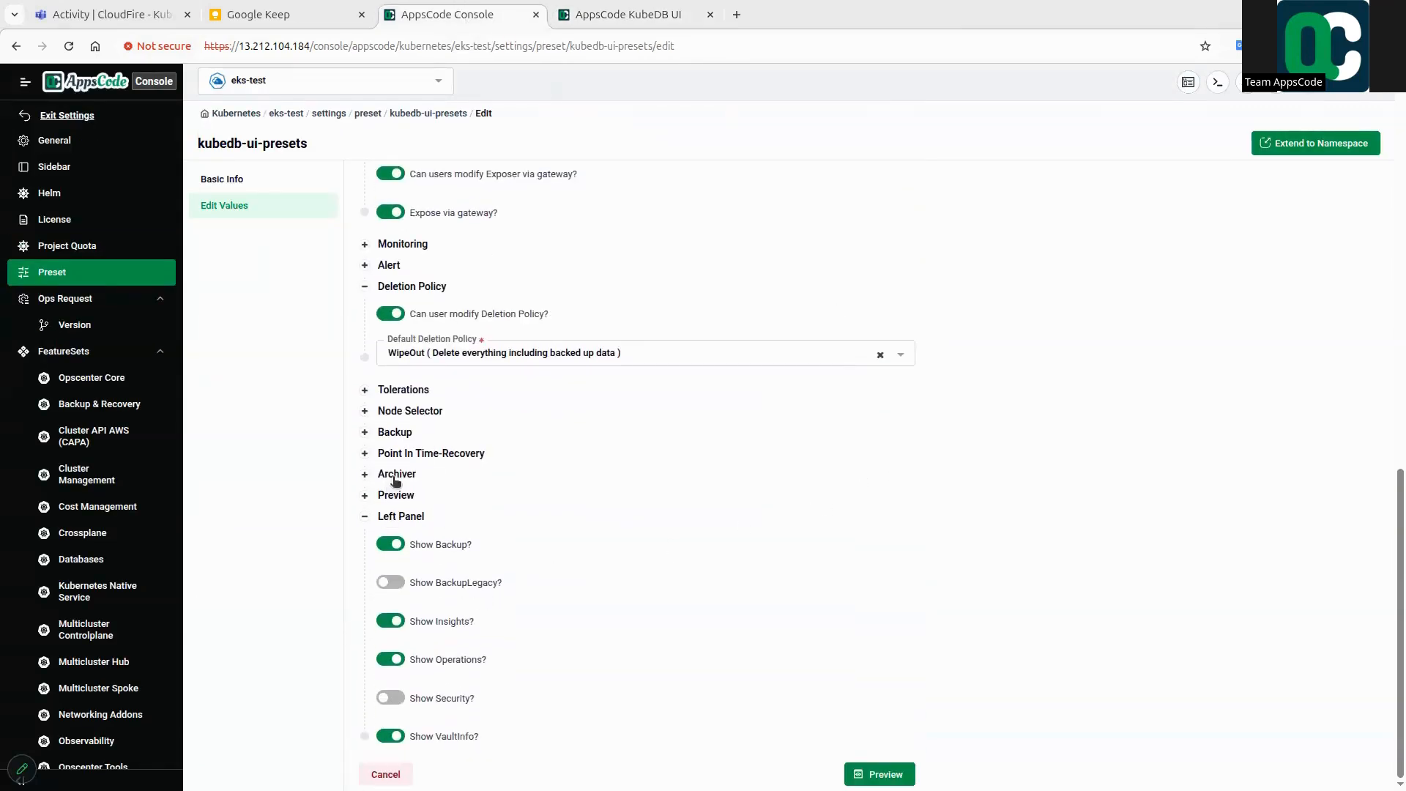
{"action": "left_click", "coordinate": [397, 495]}
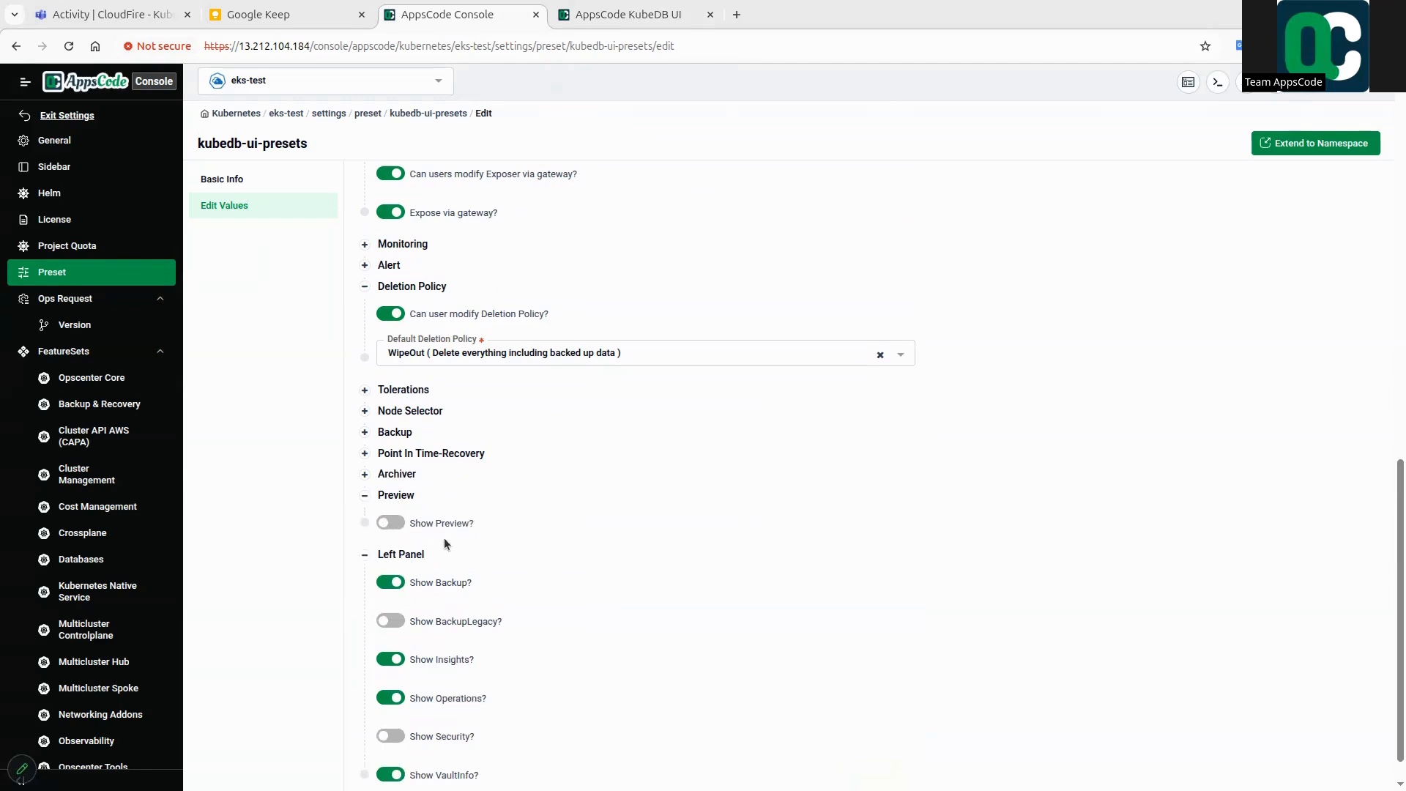
{"action": "left_click", "coordinate": [631, 19]}
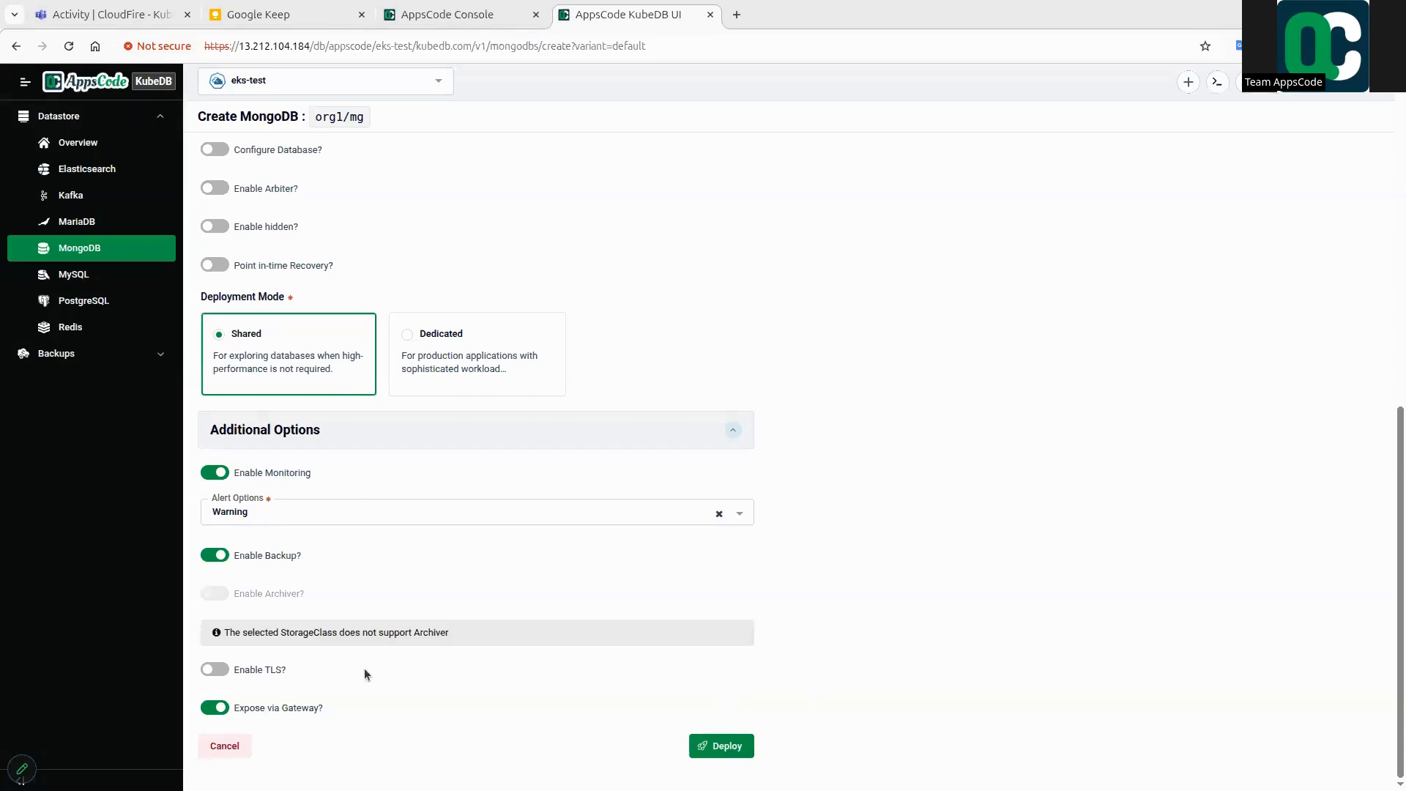
{"action": "left_click", "coordinate": [451, 20]}
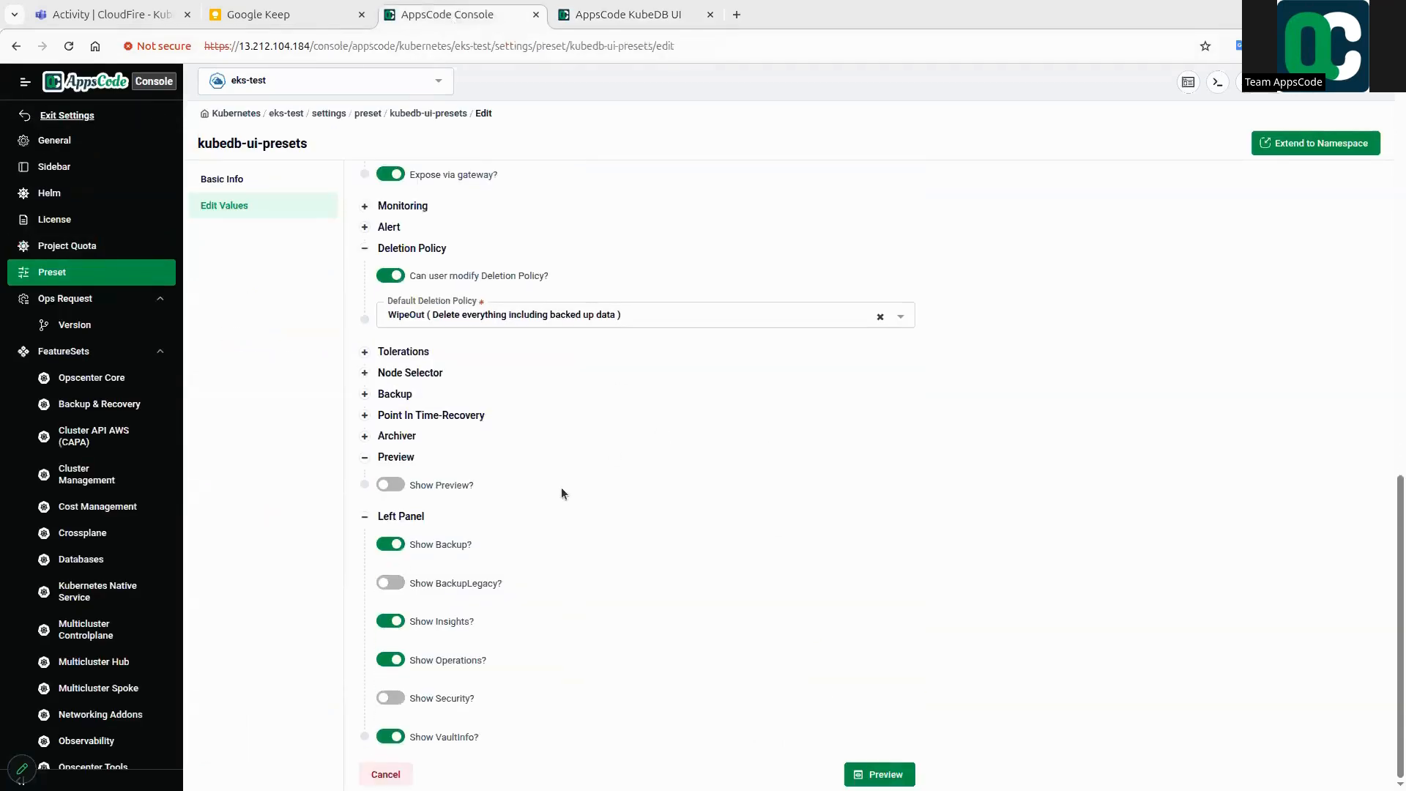
- Expand the preset's Node Selector key and value fields and compare them with the MongoDB form's Deployment Mode options
{"action": "left_click", "coordinate": [401, 373]}
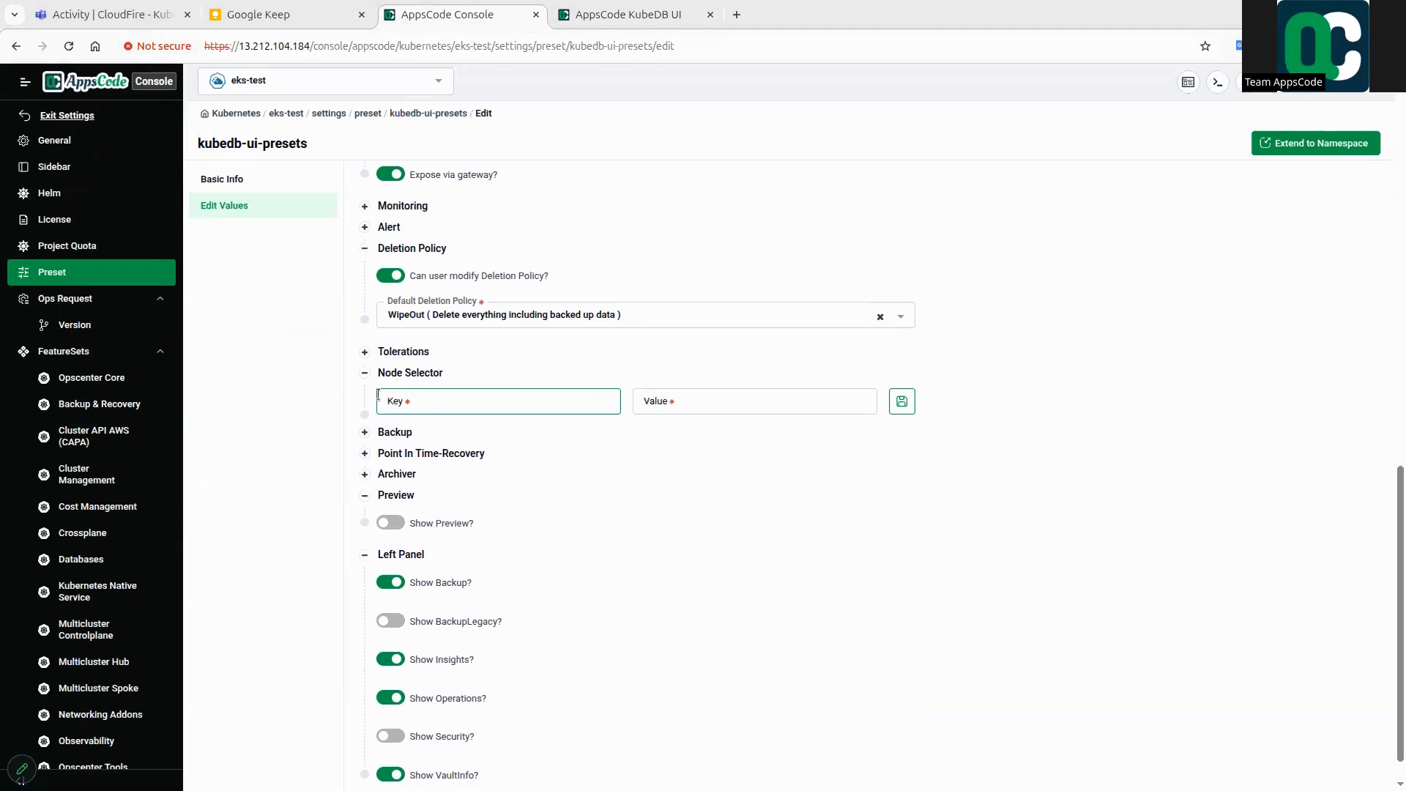
{"action": "left_click", "coordinate": [743, 404]}
{"action": "left_click", "coordinate": [627, 19]}
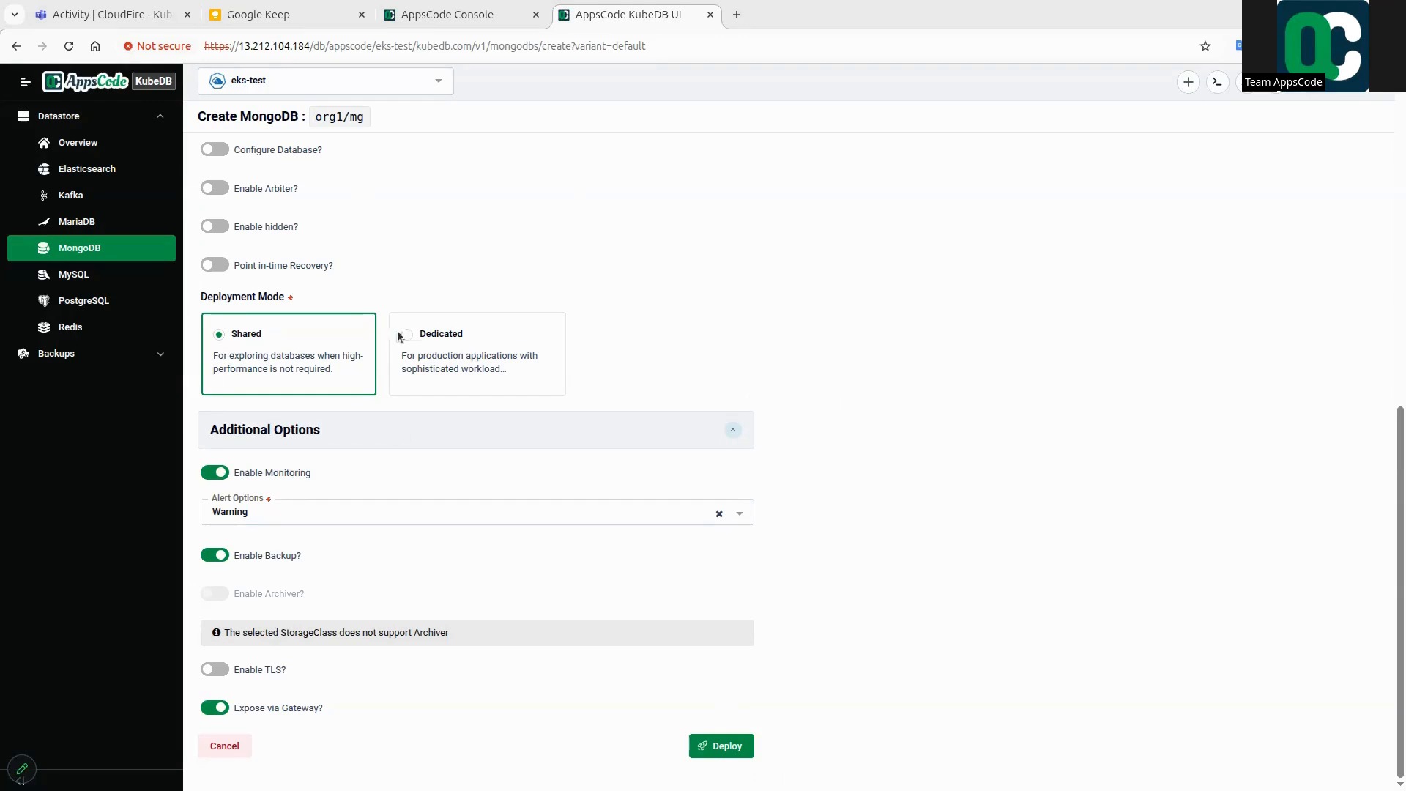
{"action": "left_click", "coordinate": [457, 17]}
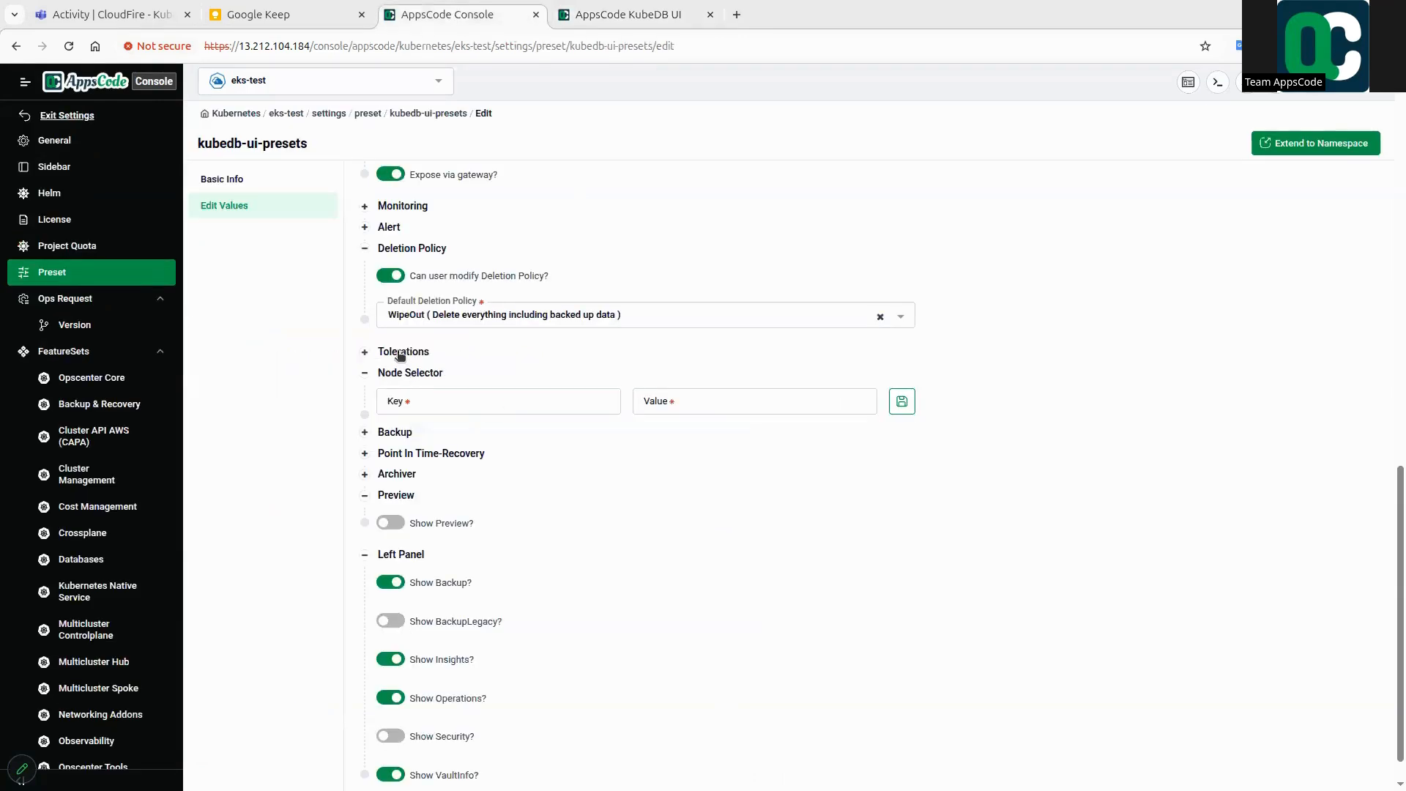
- Expand the preset's Backup options and compare them with the Enable Backup setting in the MongoDB creation form
{"action": "scroll", "coordinate": [609, 454], "scroll_direction": "down", "scroll_amount": 1}
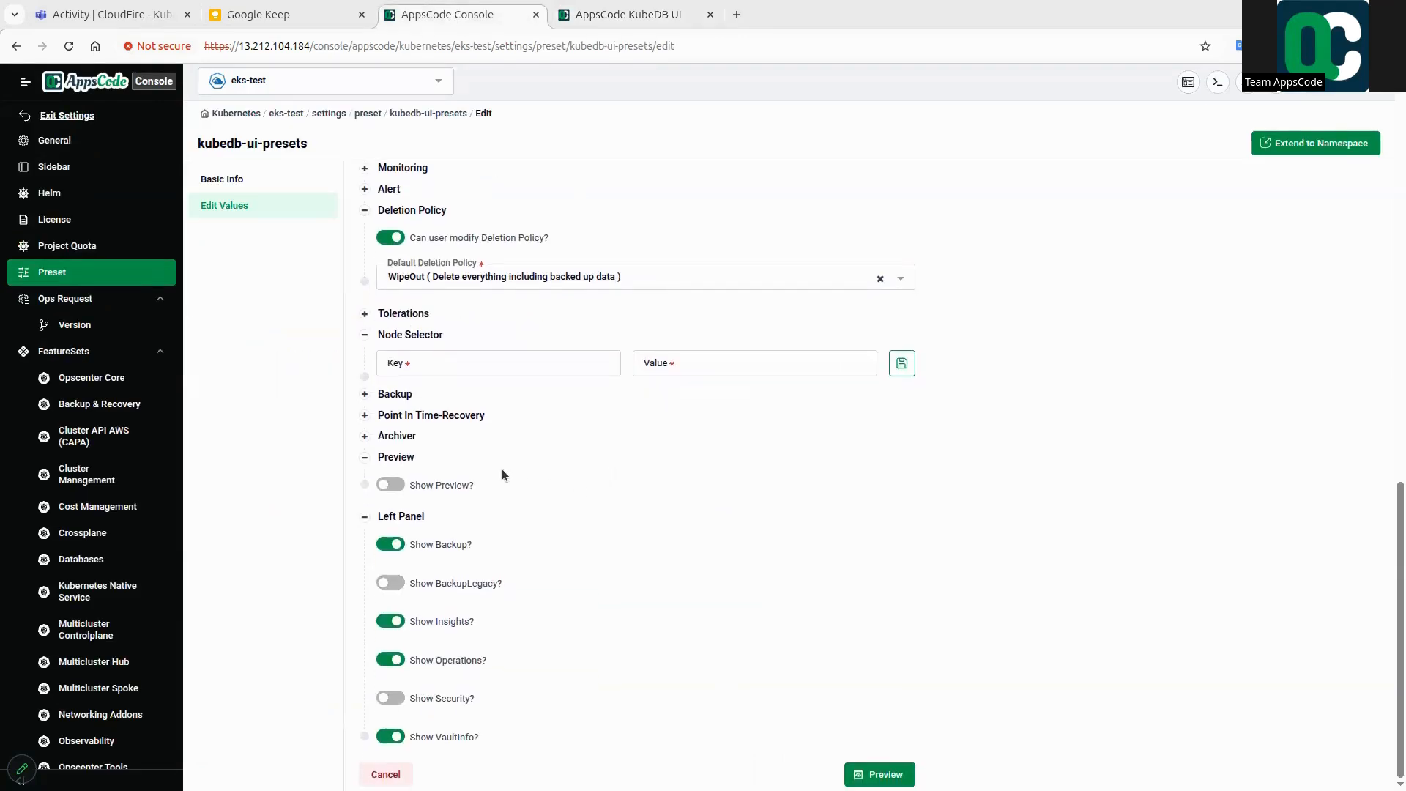
{"action": "left_click", "coordinate": [396, 396]}
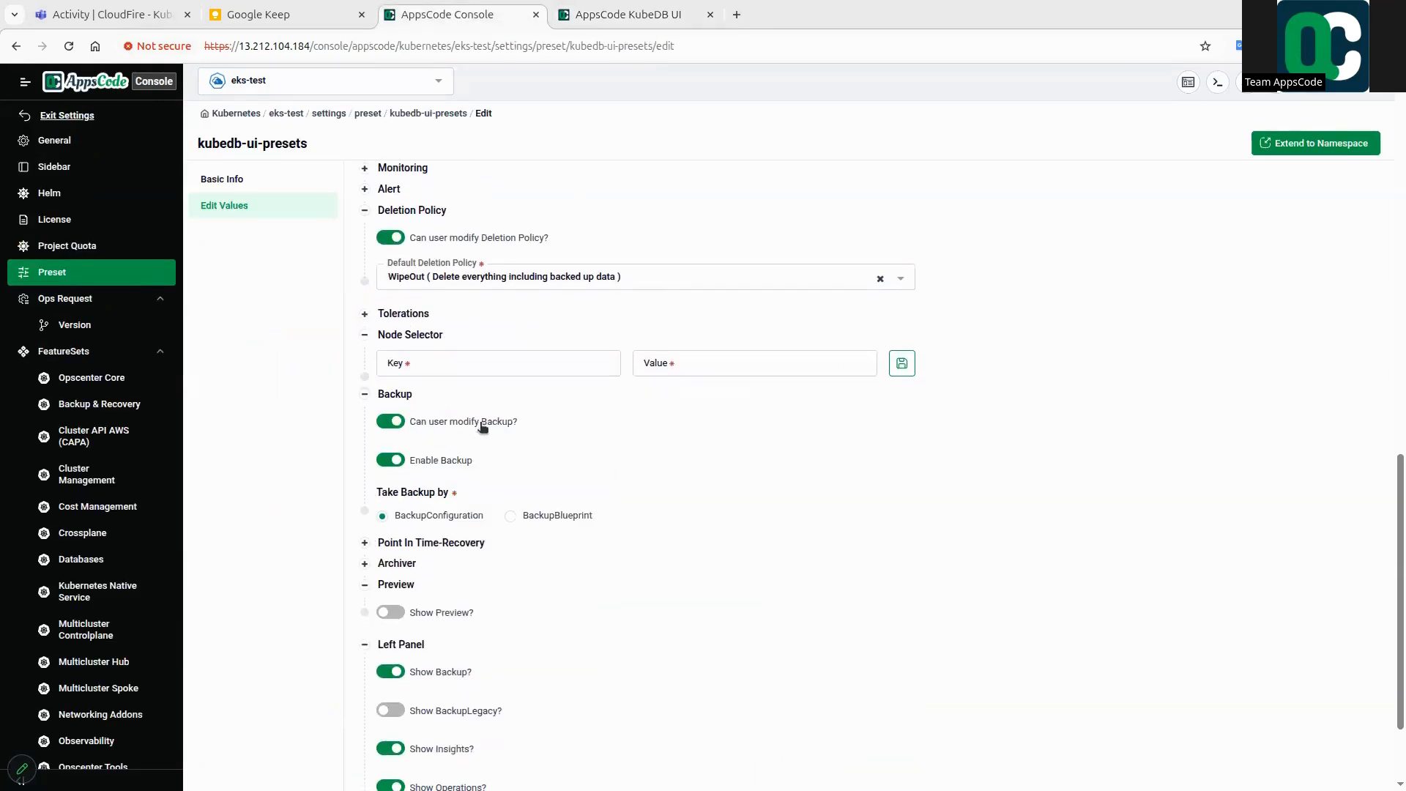
{"action": "left_click", "coordinate": [614, 14]}
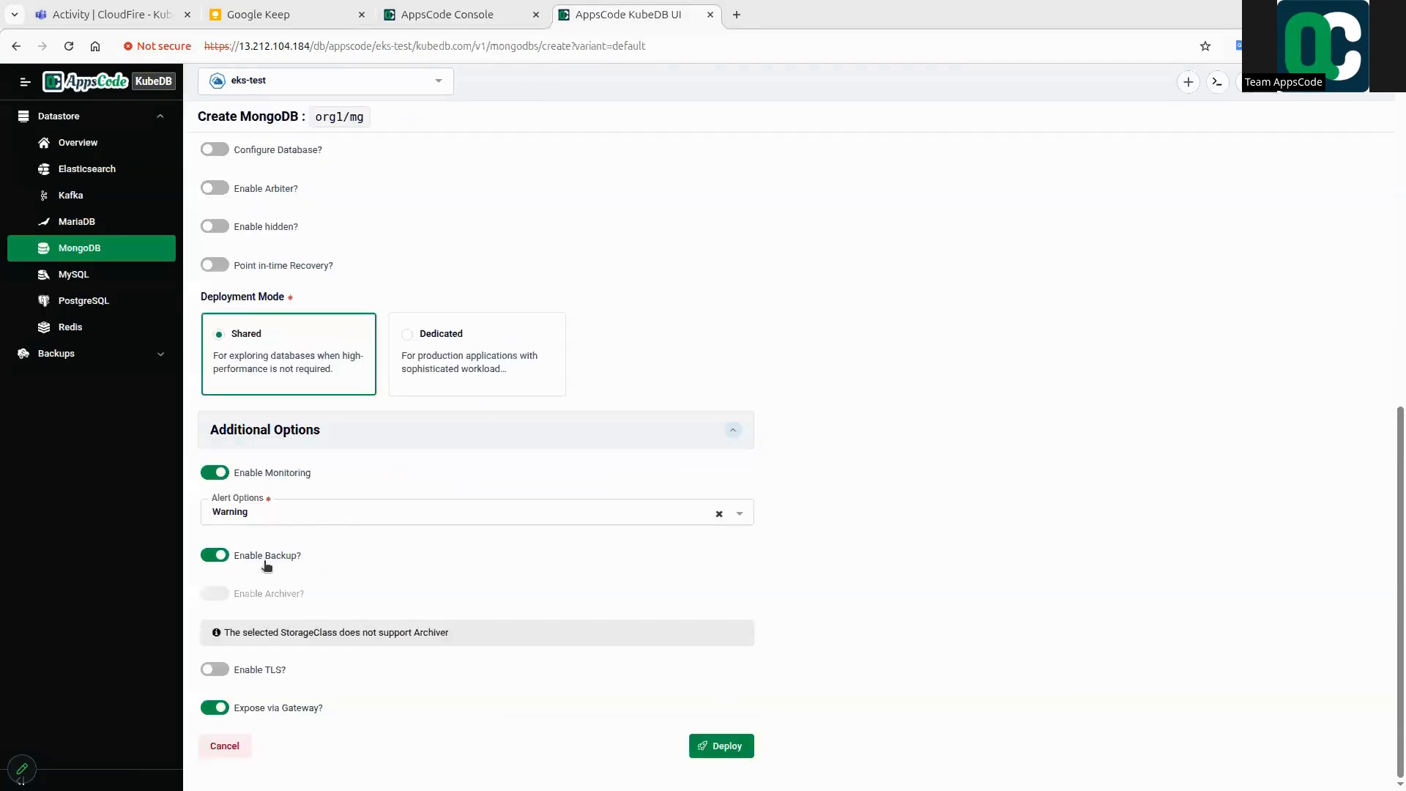
{"action": "left_click", "coordinate": [496, 25]}
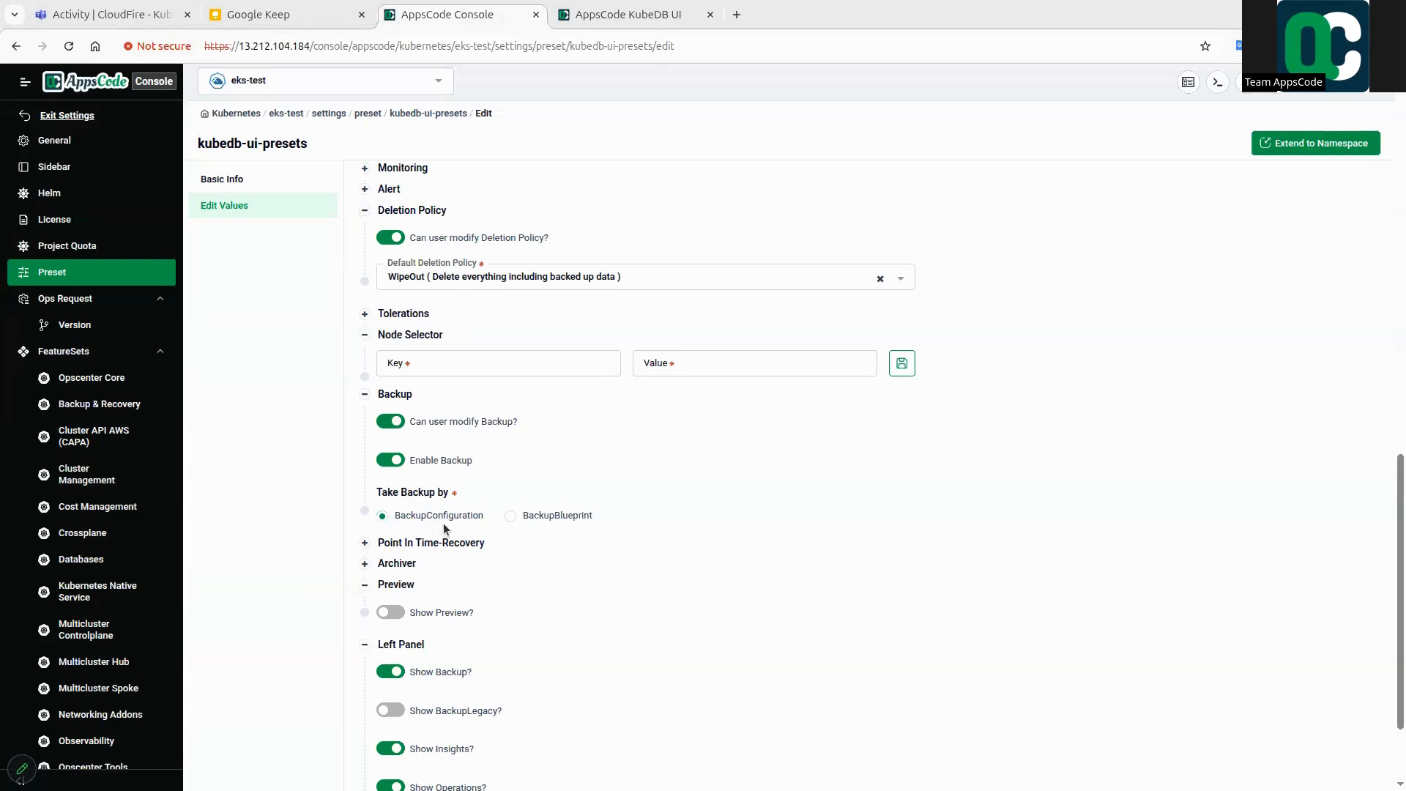
{"action": "left_click", "coordinate": [661, 11]}
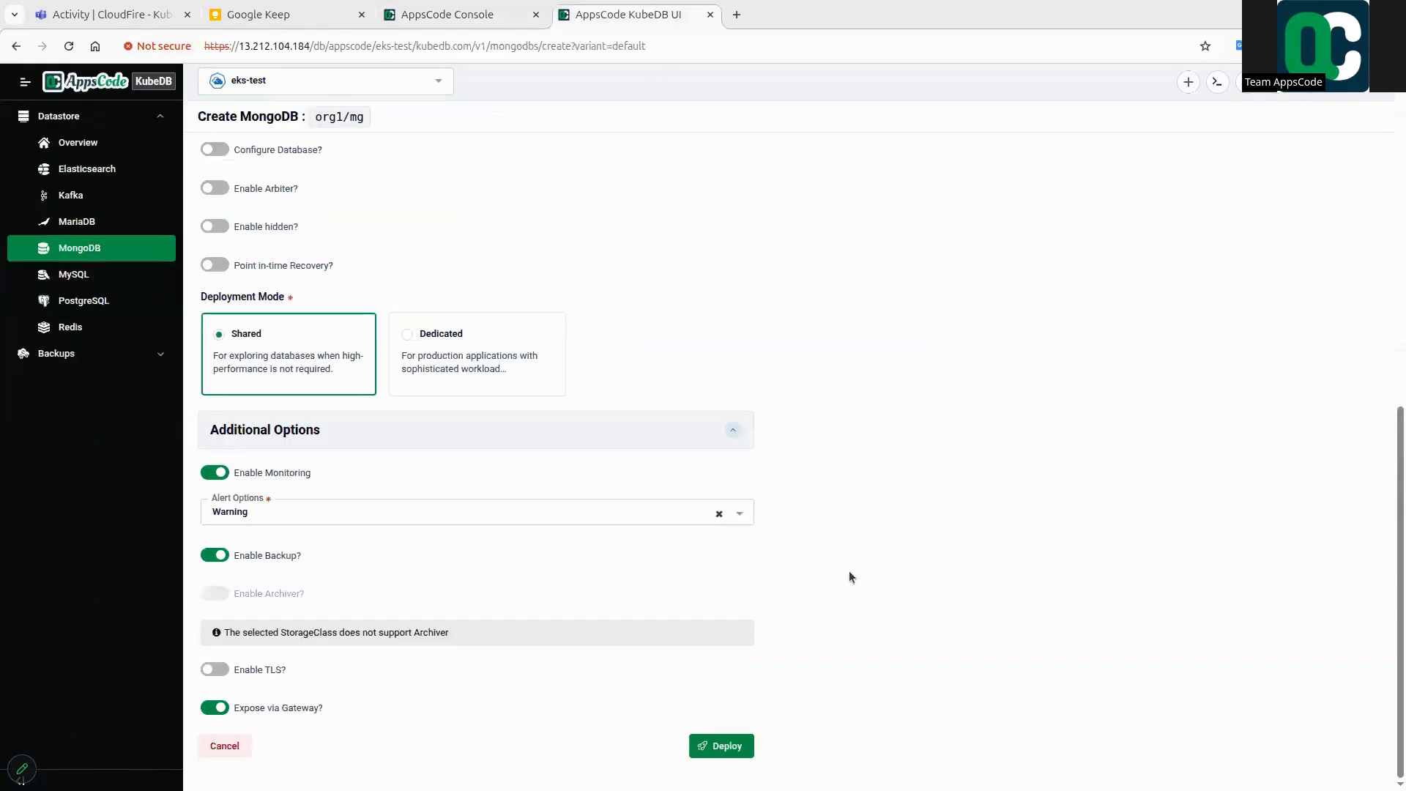
{"action": "left_click", "coordinate": [469, 14]}
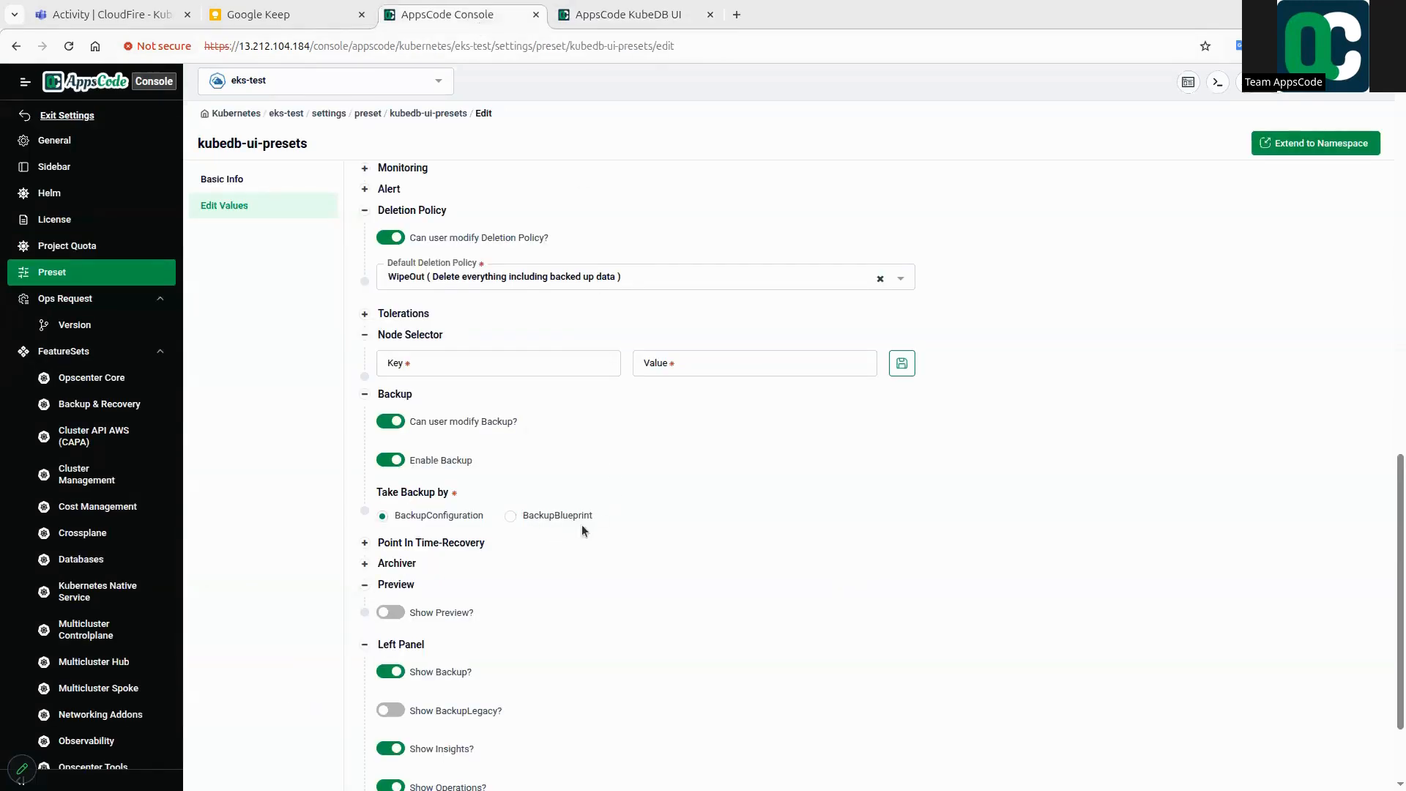
- Review the preset's expanded sections and enable Show Preview in its Preview section
{"action": "scroll", "coordinate": [632, 525], "scroll_direction": "down", "scroll_amount": 2}
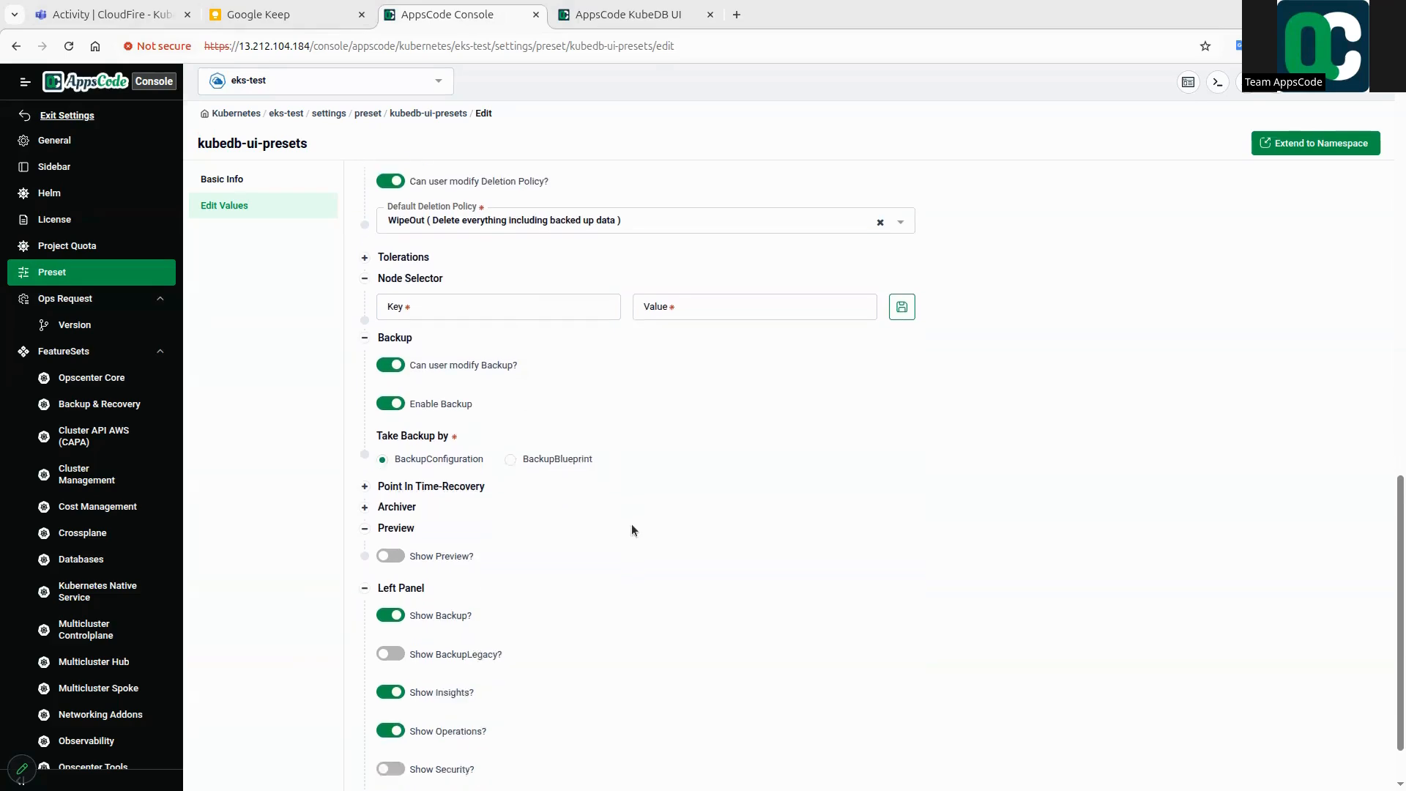
{"action": "scroll", "coordinate": [666, 504], "scroll_direction": "up", "scroll_amount": 4}
{"action": "scroll", "coordinate": [666, 504], "scroll_direction": "up", "scroll_amount": 8}
{"action": "scroll", "coordinate": [665, 495], "scroll_direction": "down", "scroll_amount": 12}
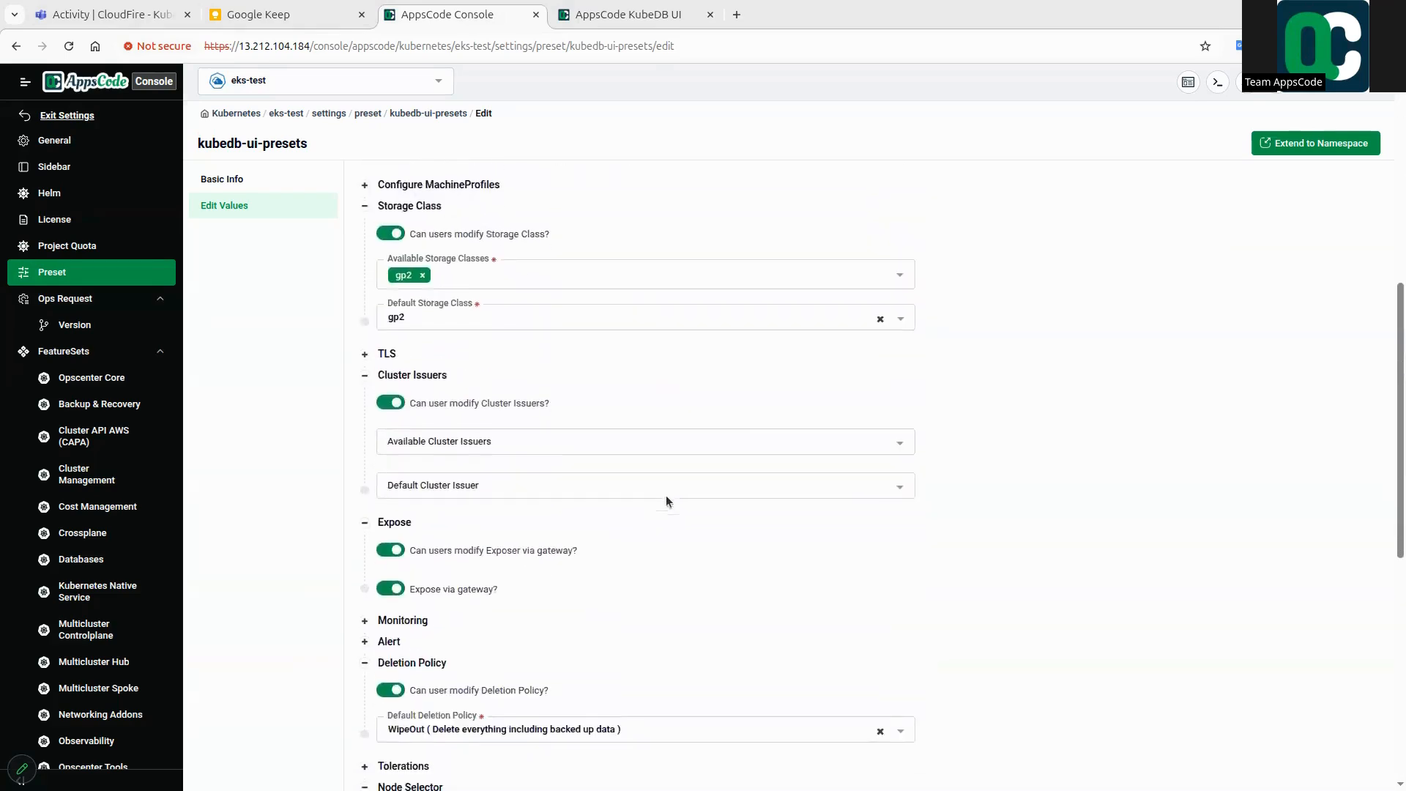
{"action": "scroll", "coordinate": [476, 477], "scroll_direction": "up", "scroll_amount": 2}
{"action": "scroll", "coordinate": [725, 502], "scroll_direction": "down", "scroll_amount": 3}
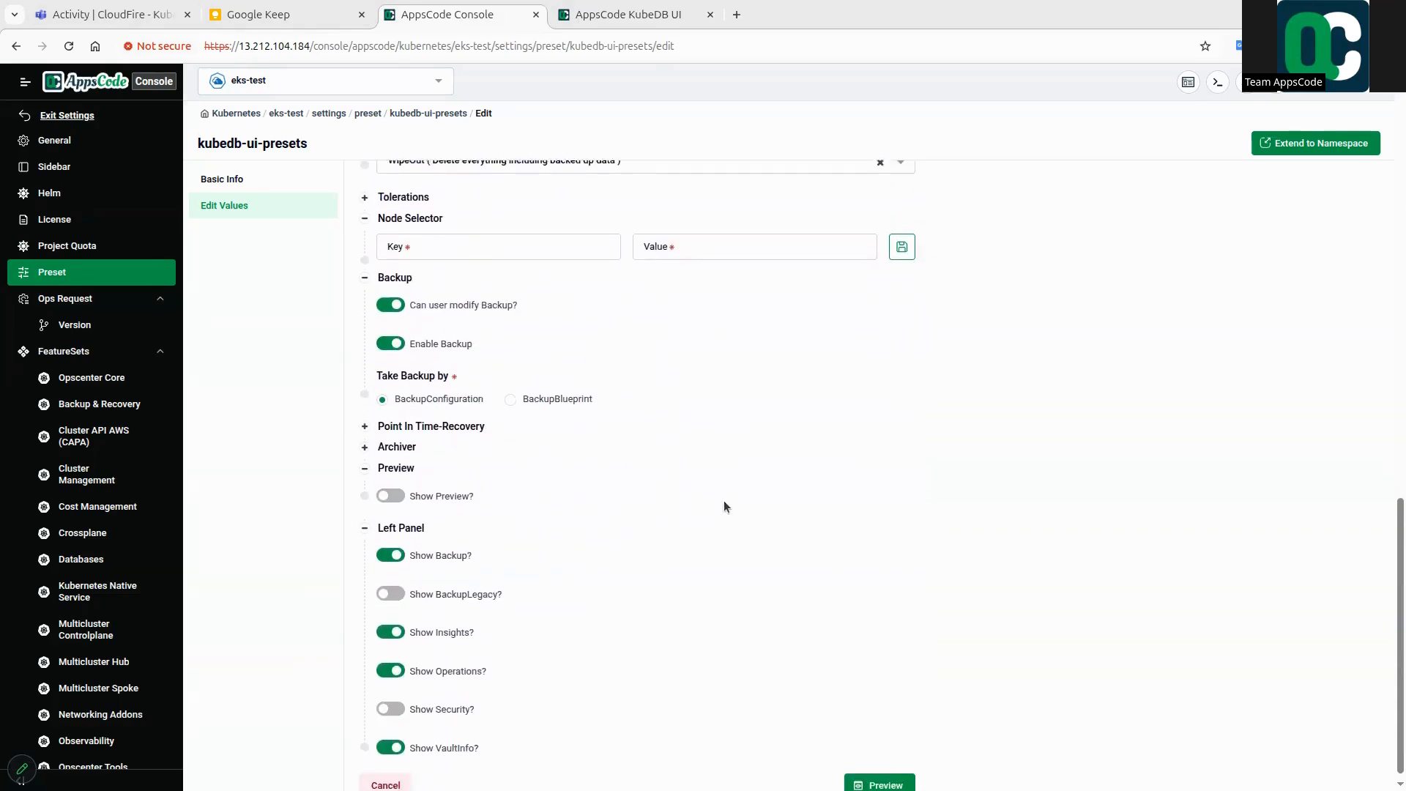
{"action": "left_click", "coordinate": [391, 485]}
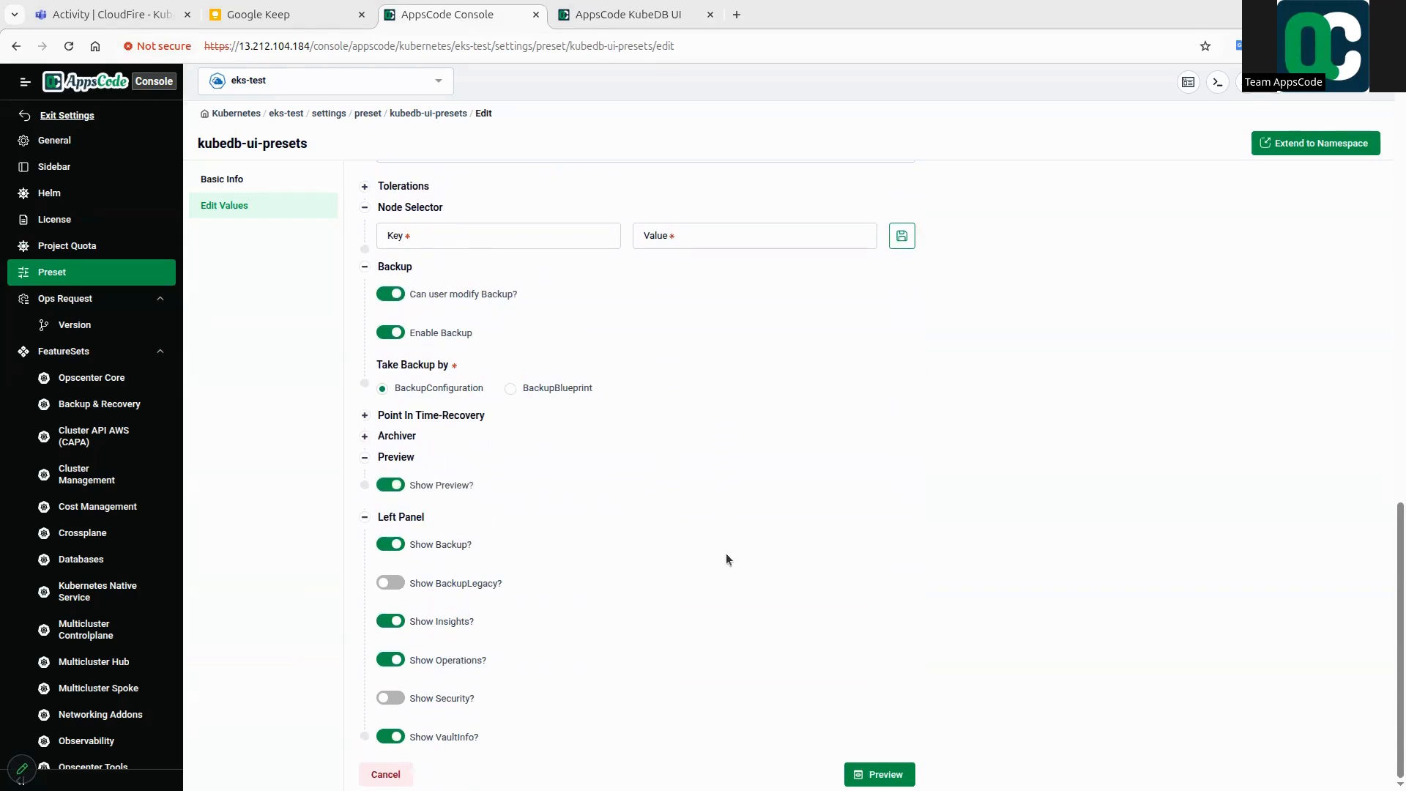
- Check the preset's edited values once more, open their preview and save the kubedb-ui-presets changes
{"action": "scroll", "coordinate": [727, 560], "scroll_direction": "up", "scroll_amount": 5}
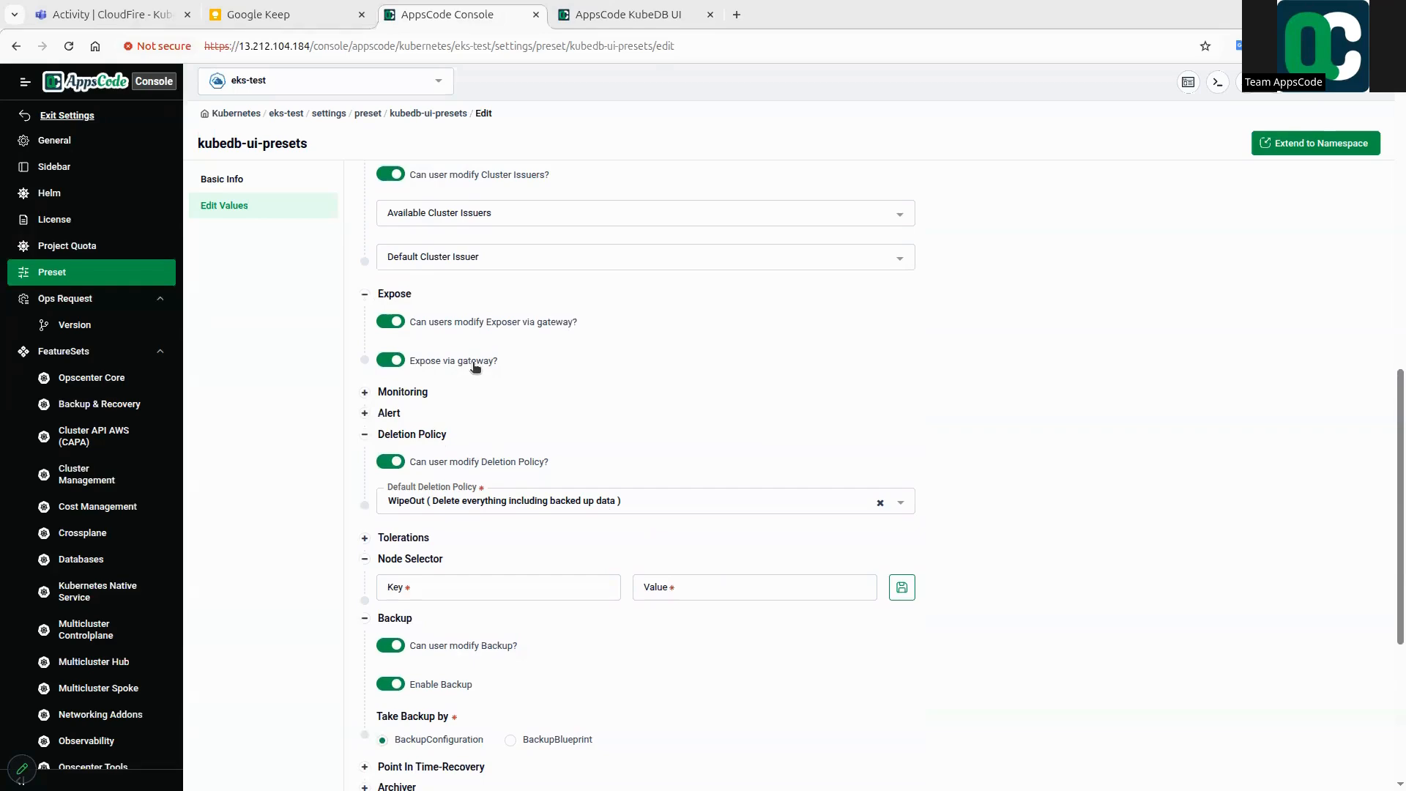
{"action": "scroll", "coordinate": [696, 439], "scroll_direction": "down", "scroll_amount": 5}
{"action": "scroll", "coordinate": [687, 502], "scroll_direction": "up", "scroll_amount": 5}
{"action": "scroll", "coordinate": [829, 690], "scroll_direction": "down", "scroll_amount": 5}
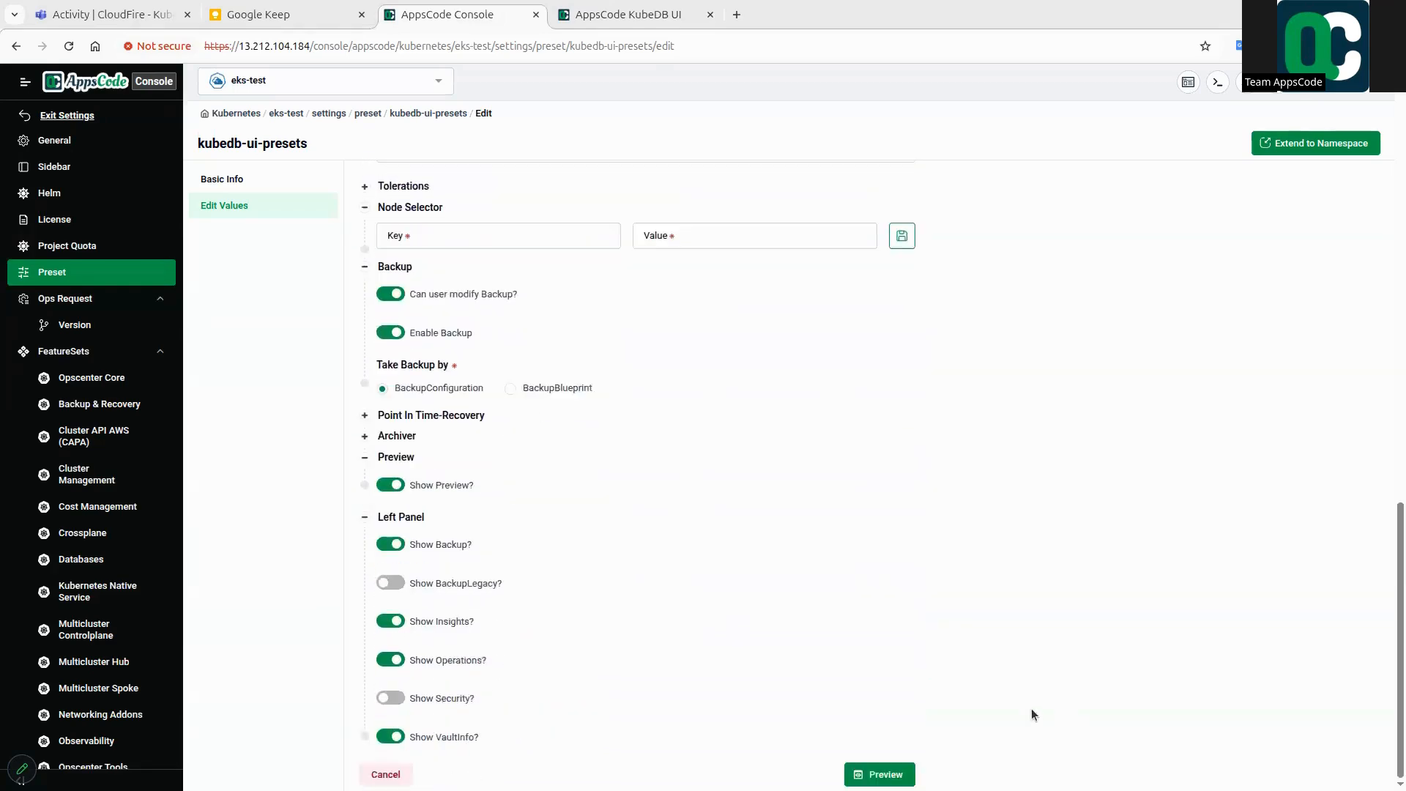
{"action": "left_click", "coordinate": [878, 776]}
{"action": "left_click", "coordinate": [1351, 773]}
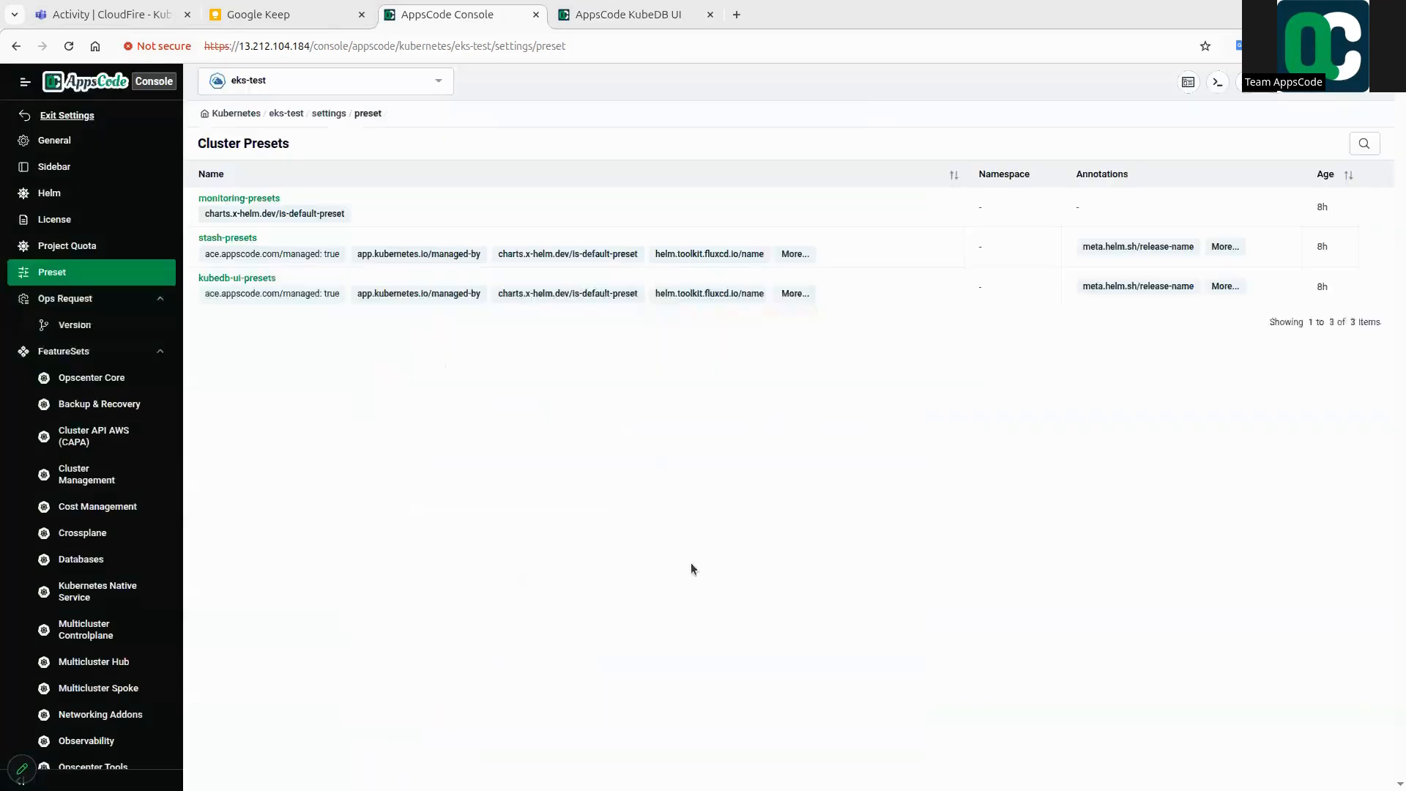
- Switch to the KubeDB UI and reload the MongoDB creation form so it starts afresh
{"action": "left_click", "coordinate": [630, 14]}
{"action": "scroll", "coordinate": [918, 361], "scroll_direction": "up", "scroll_amount": 3}
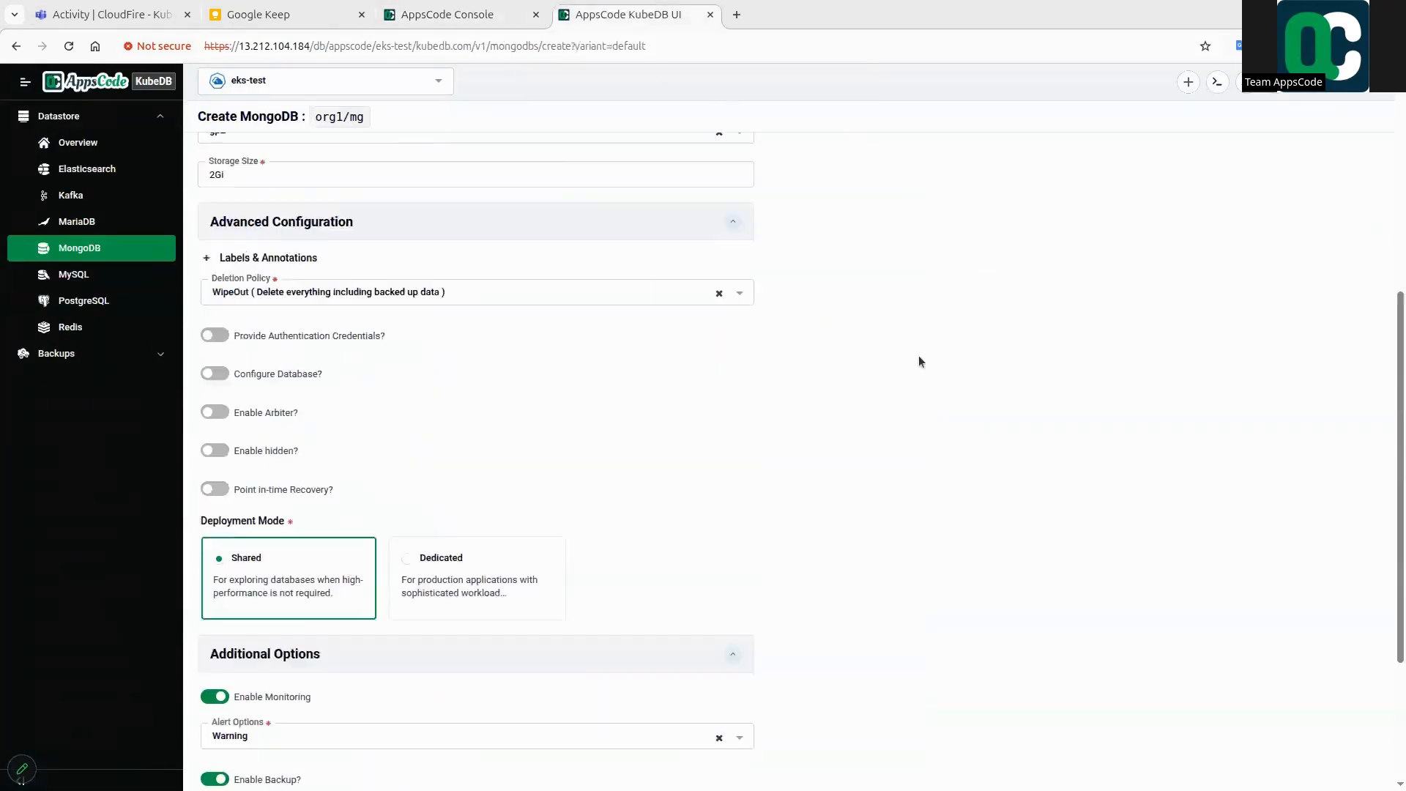
{"action": "scroll", "coordinate": [918, 361], "scroll_direction": "up", "scroll_amount": 6}
{"action": "key", "text": "F5"}
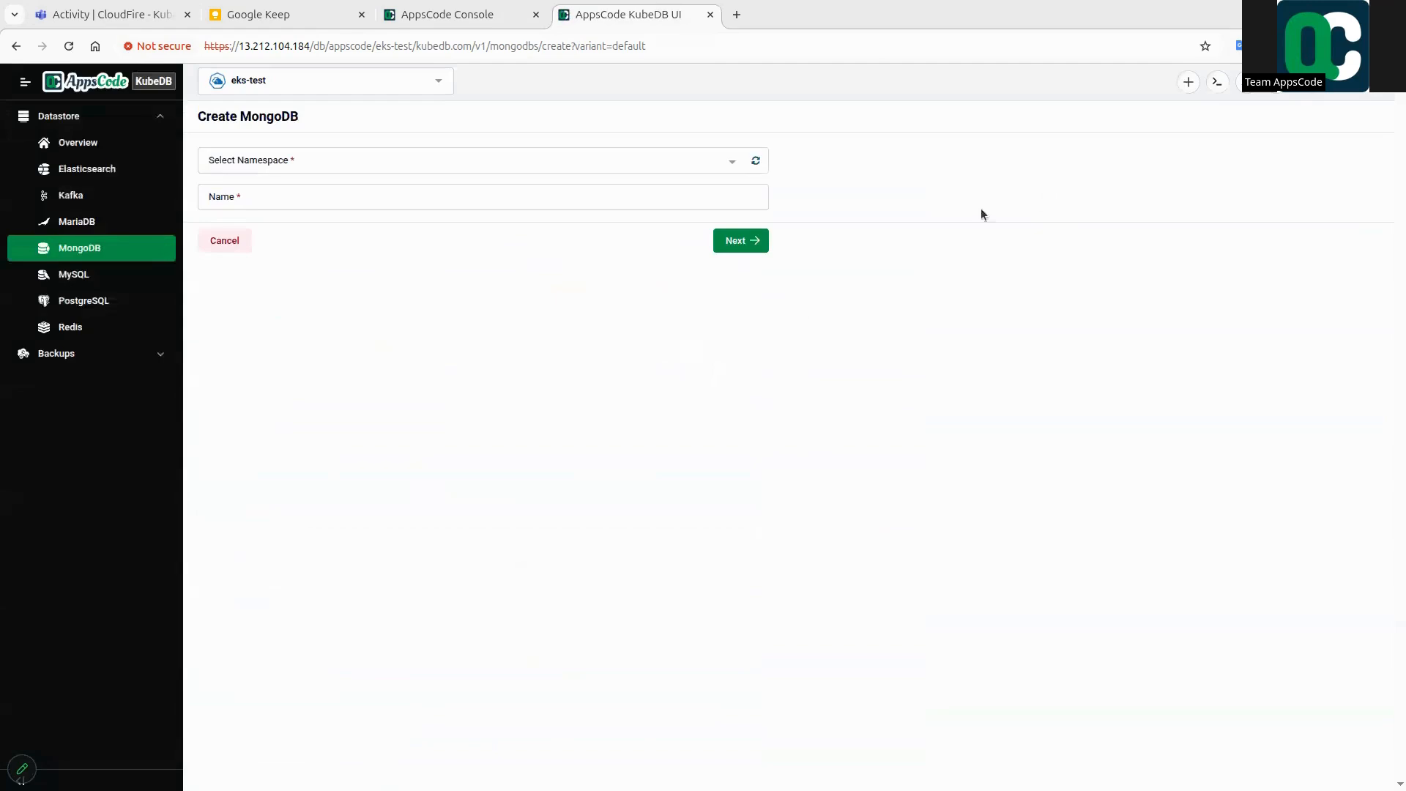
- Start a MongoDB database named fdf in the org1 namespace and review its creation form through Additional Options and the preview option
{"action": "left_click", "coordinate": [345, 163]}
{"action": "type", "text": "df"}
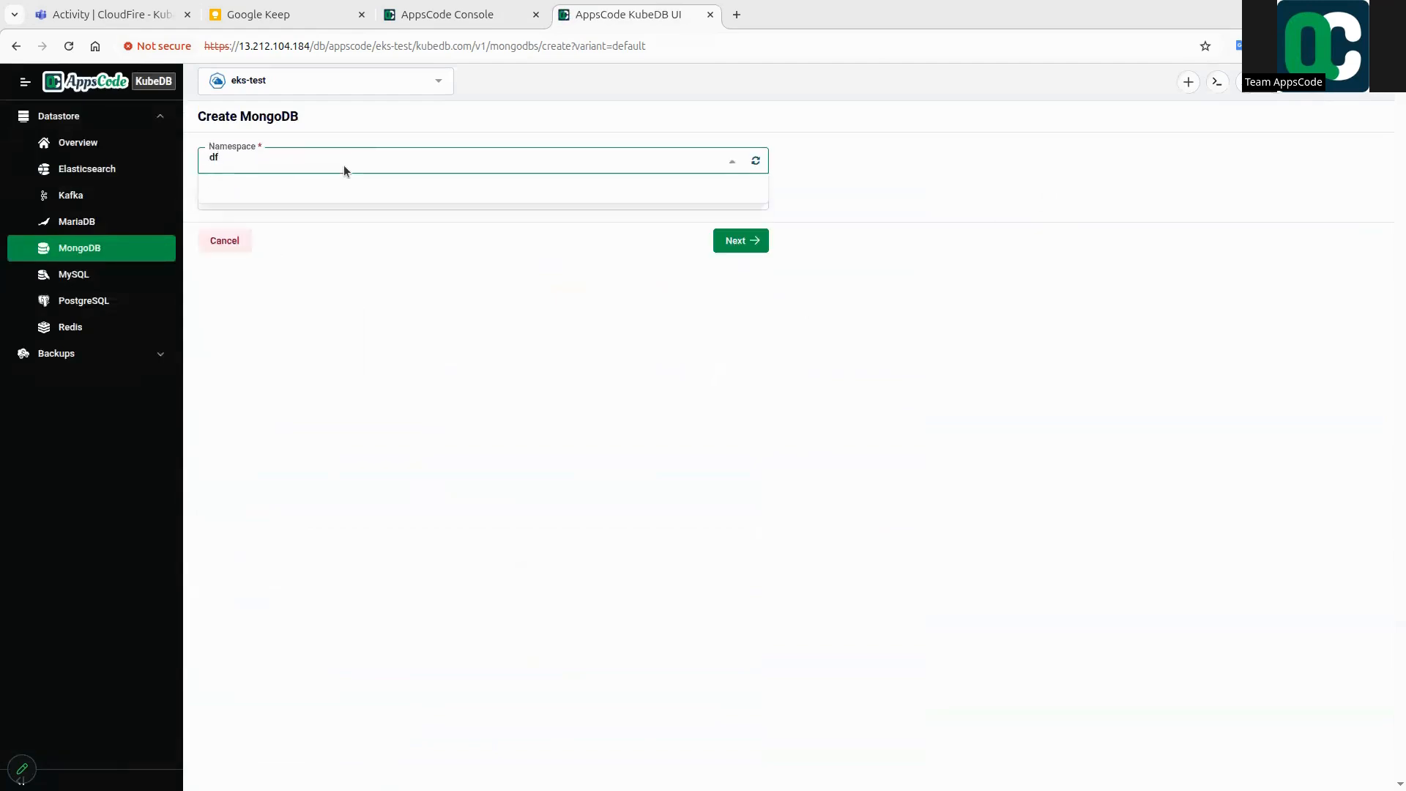
{"action": "key", "text": "BackSpace"}
{"action": "type", "text": "e"}
{"action": "key", "text": "BackSpace"}
{"action": "key", "text": "BackSpace"}
{"action": "type", "text": "or"}
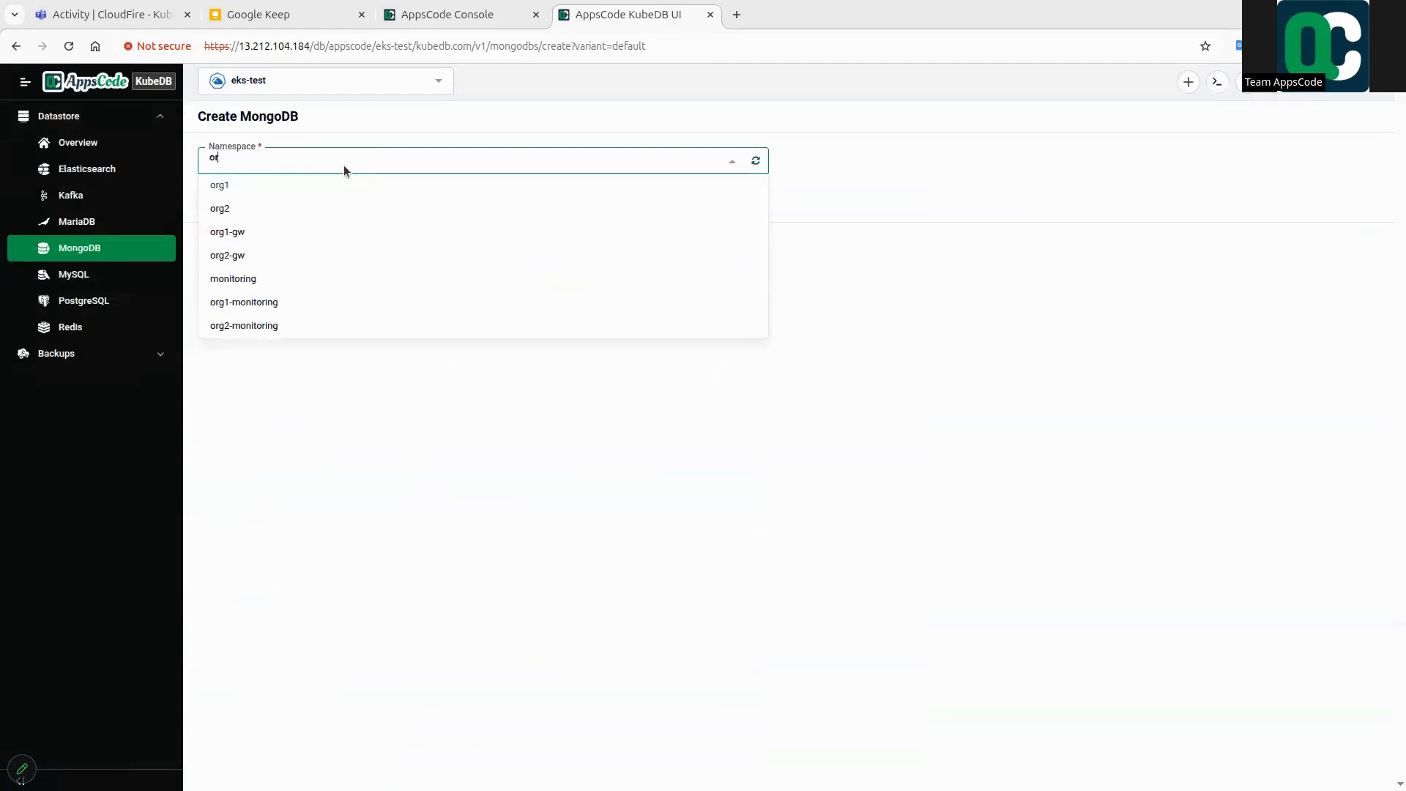
{"action": "type", "text": "g"}
{"action": "left_click", "coordinate": [293, 185]}
{"action": "left_click", "coordinate": [293, 194]}
{"action": "type", "text": "fdf"}
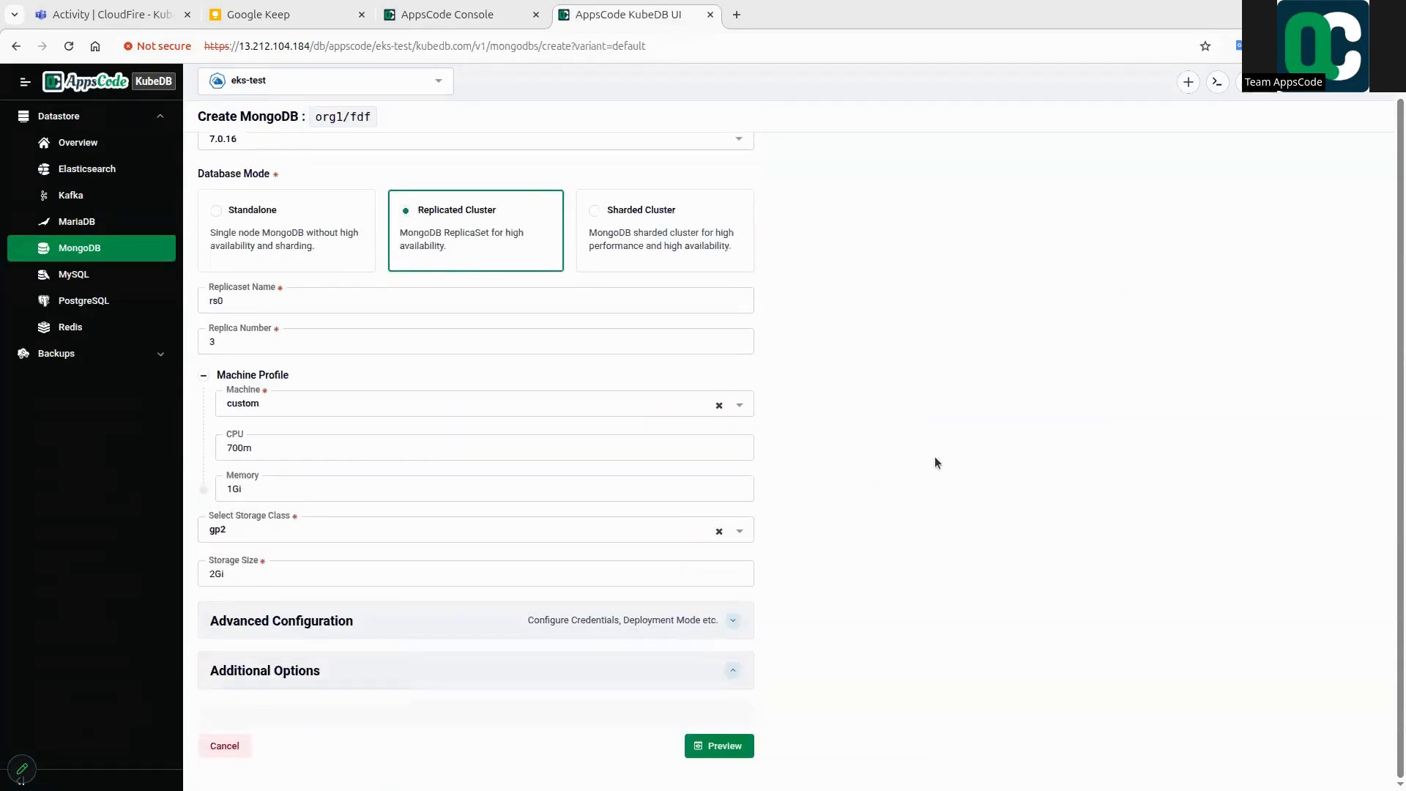
{"action": "scroll", "coordinate": [864, 425], "scroll_direction": "down", "scroll_amount": 3}
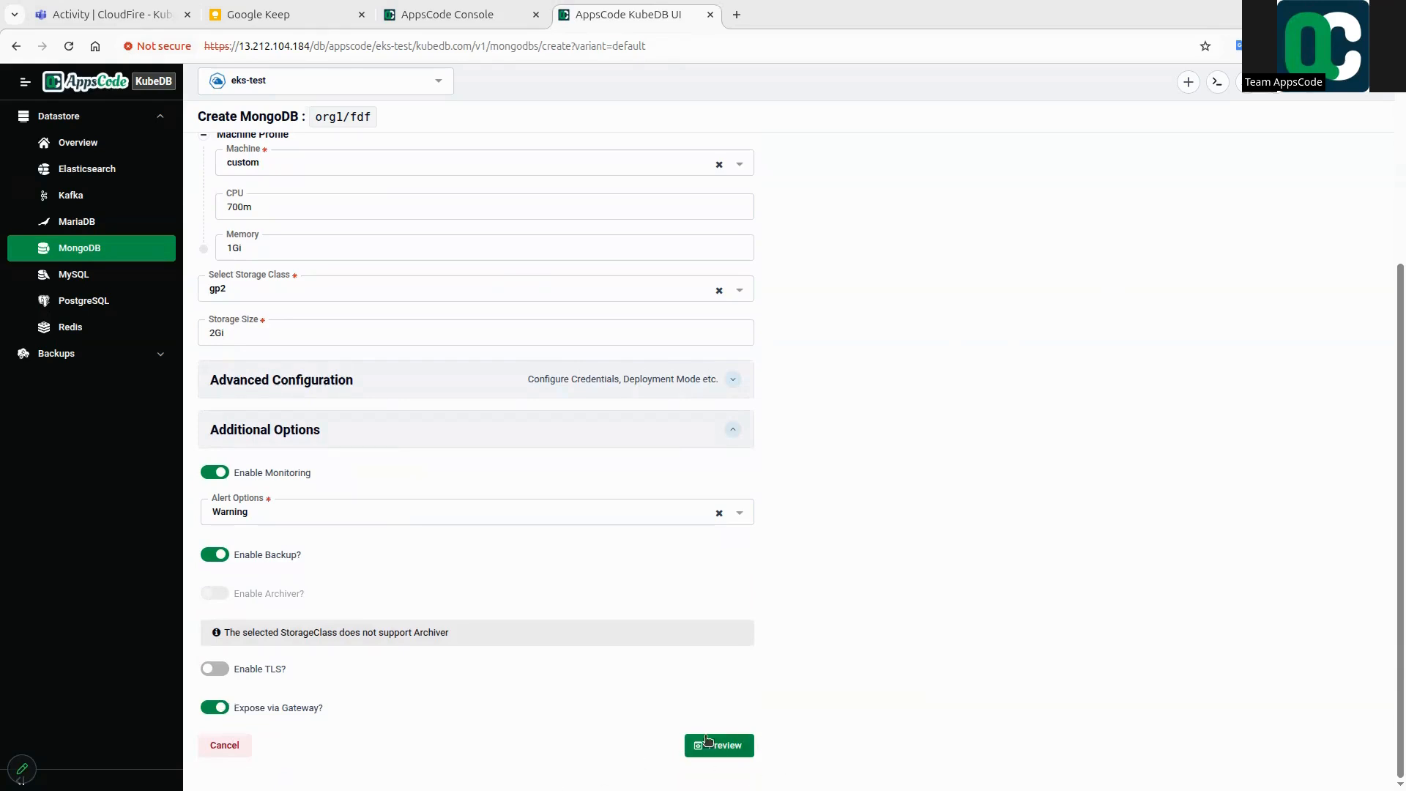
{"action": "scroll", "coordinate": [776, 503], "scroll_direction": "up", "scroll_amount": 3}
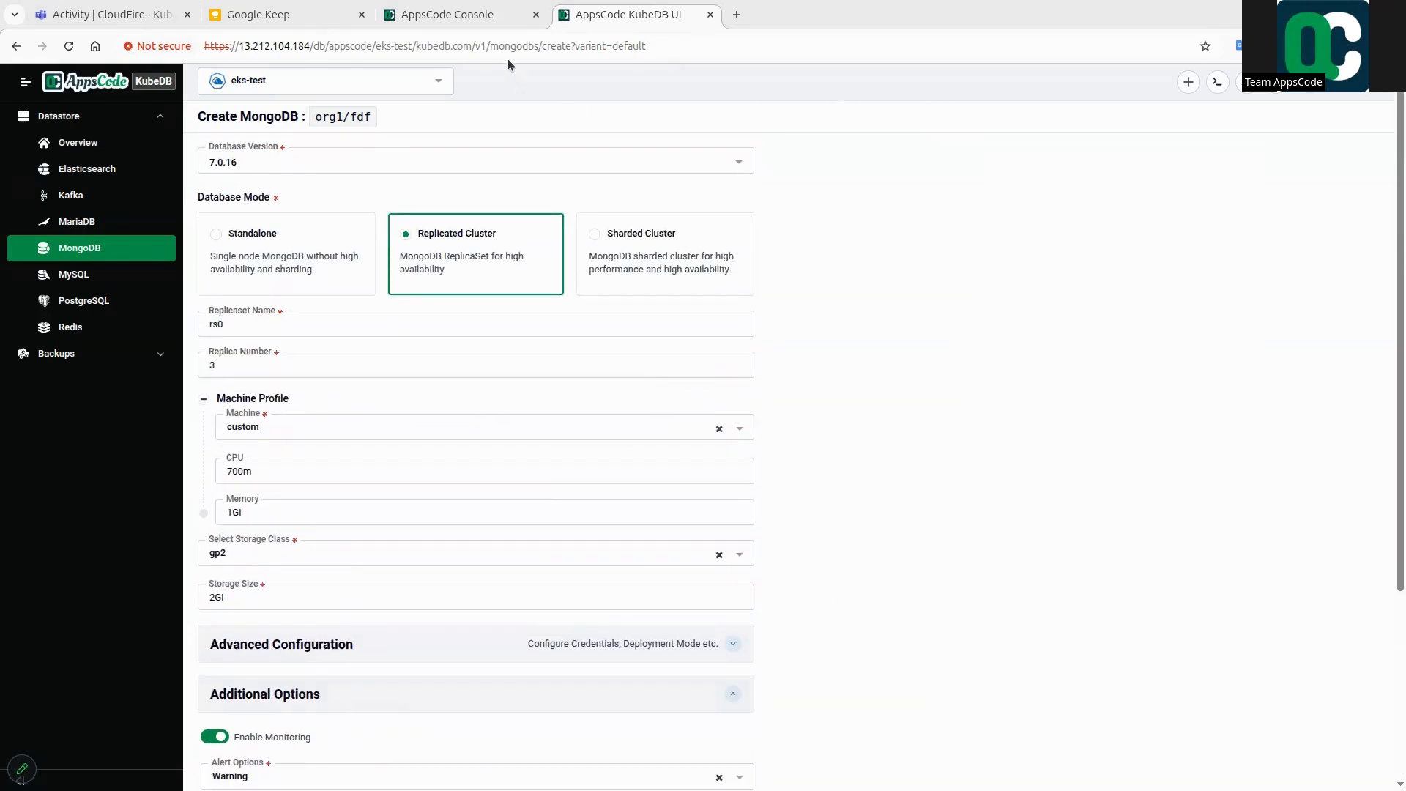
- Switch back to the AppsCode Console and open the stash-presets cluster preset's values for editing
{"action": "left_click", "coordinate": [483, 16]}
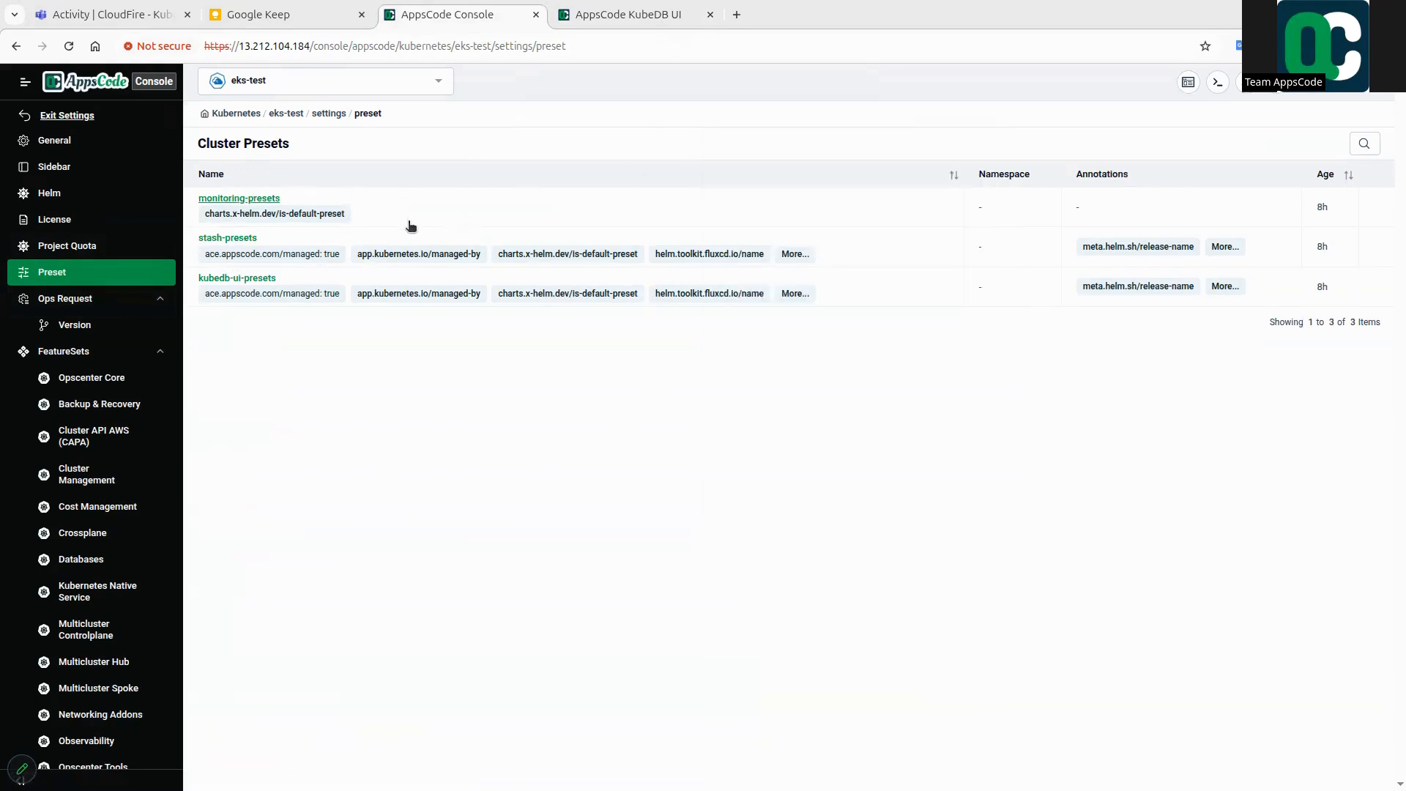
{"action": "left_click", "coordinate": [235, 240]}
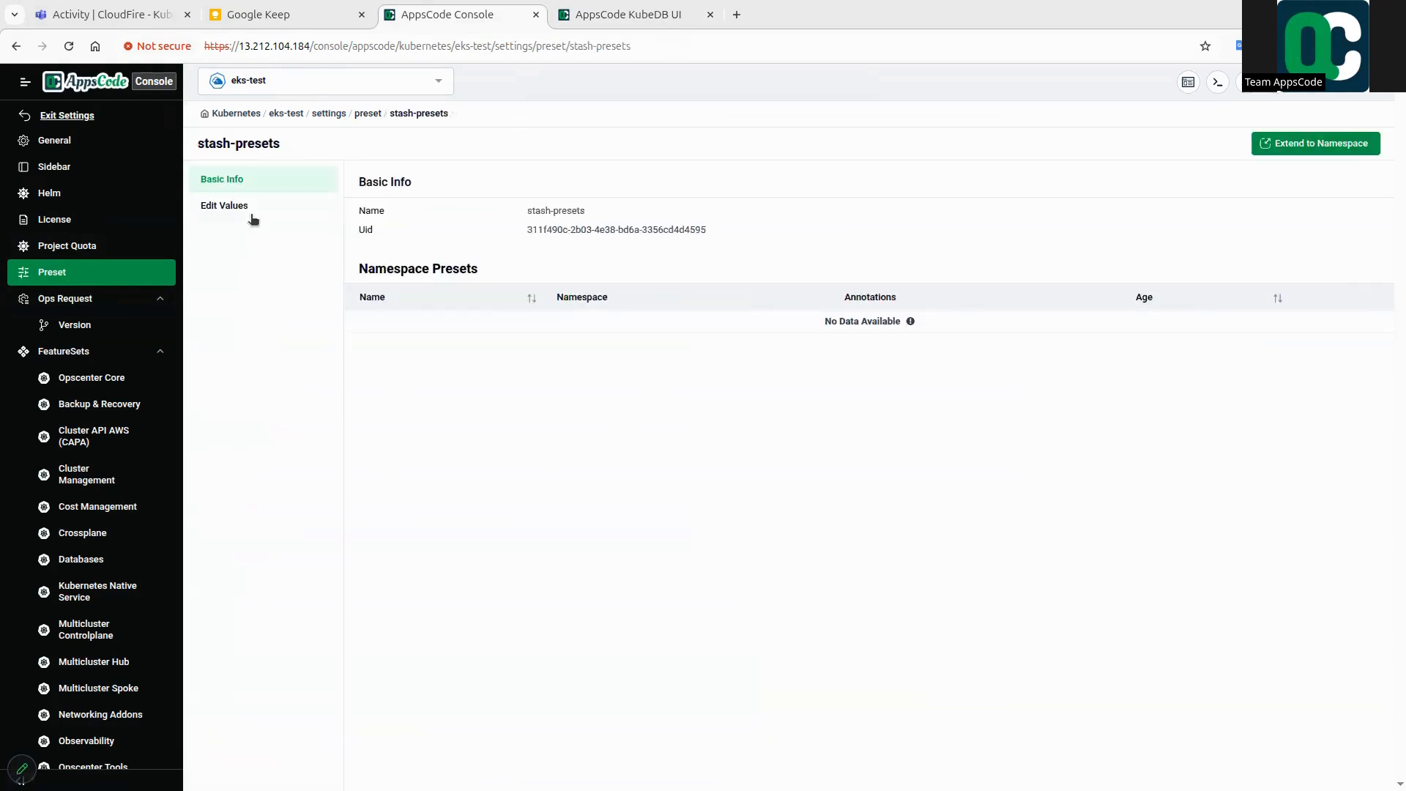
{"action": "left_click", "coordinate": [251, 218]}
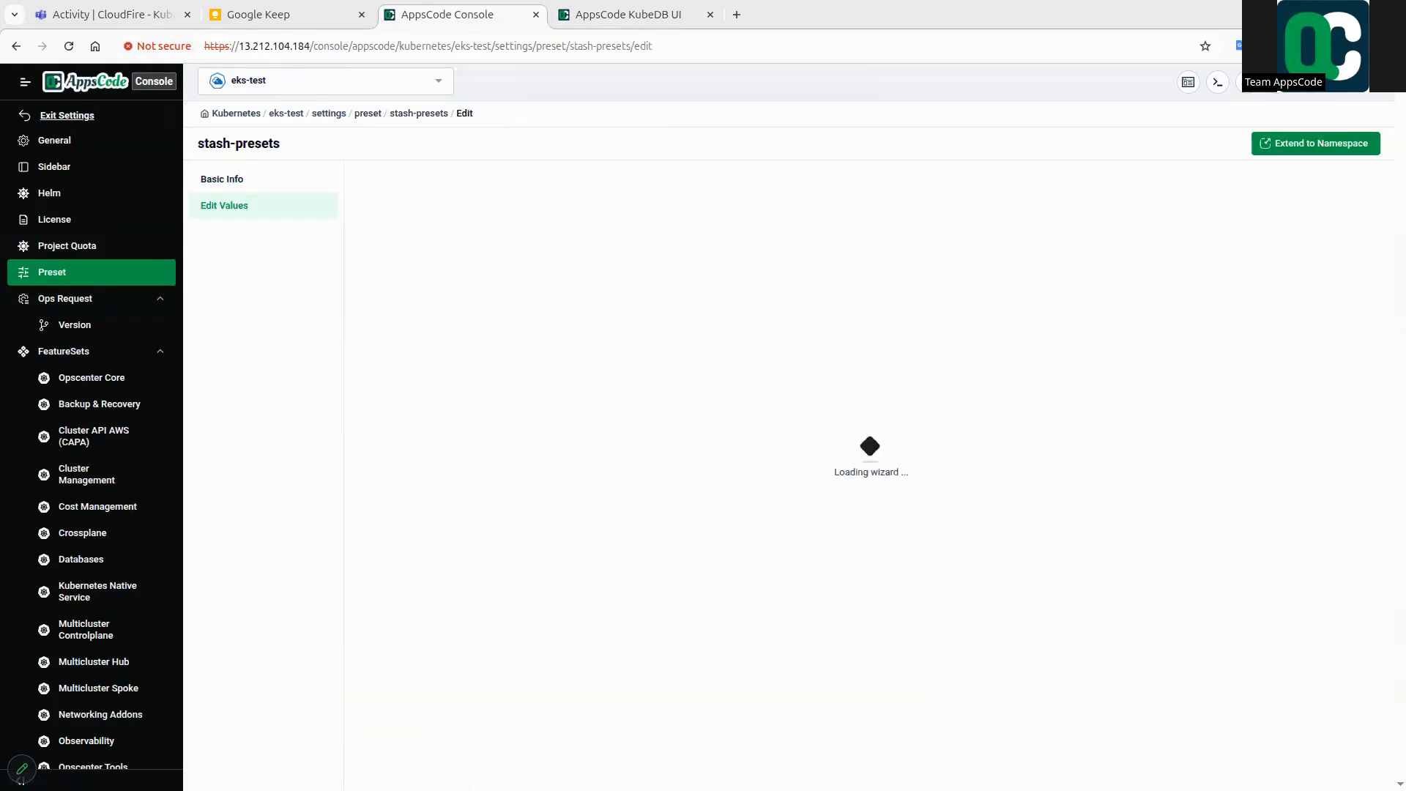
- Switch to the terminal and run kubectl get hr -n kubeops stash-presets -oyaml
{"action": "key", "text": "ctrl+alt+Right"}
{"action": "key", "text": "Up"}
{"action": "key", "text": "ctrl+w"}
{"action": "key", "text": "ctrl+w"}
{"action": "key", "text": "ctrl+w"}
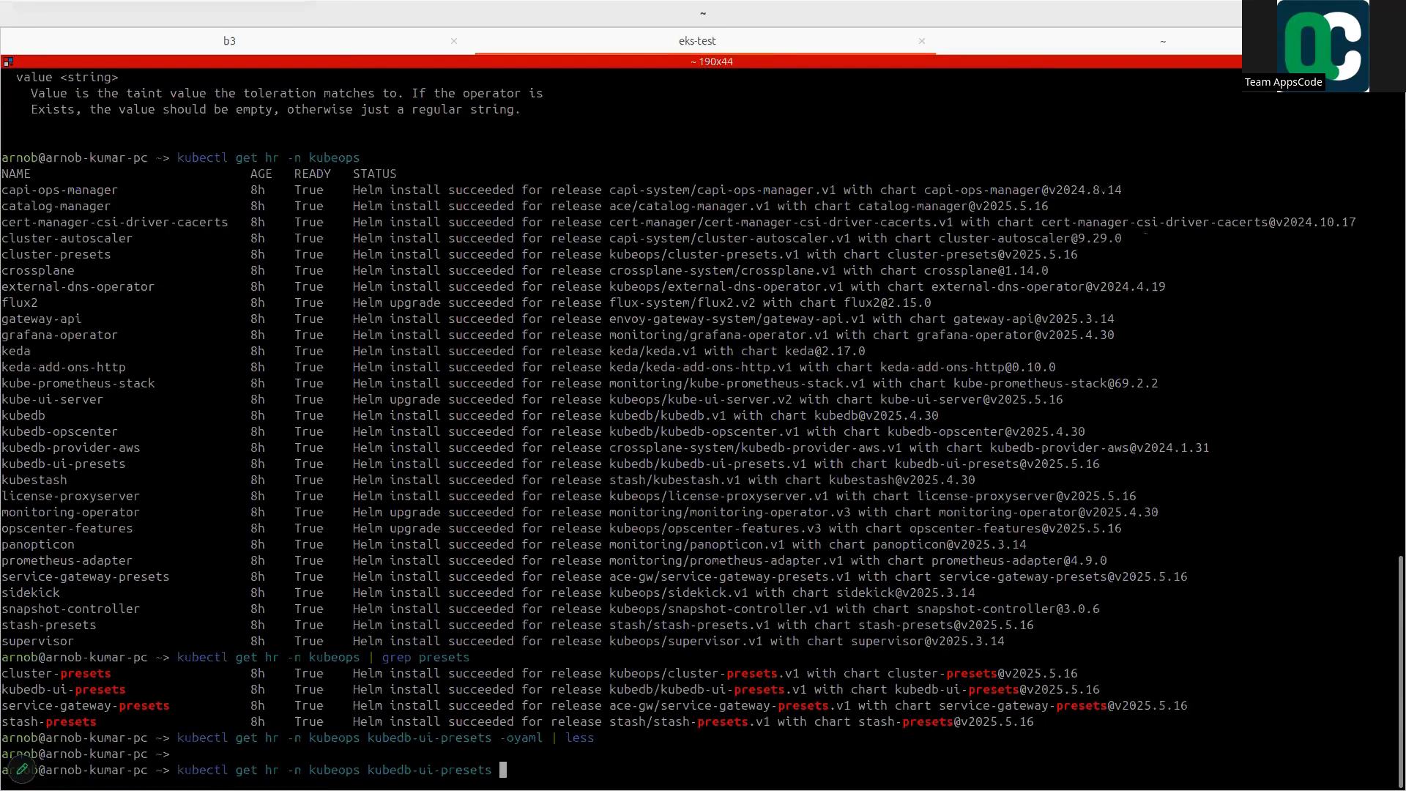
{"action": "key", "text": "ctrl+w"}
{"action": "type", "text": "sta"}
{"action": "key", "text": "Right"}
{"action": "key", "text": "Return"}
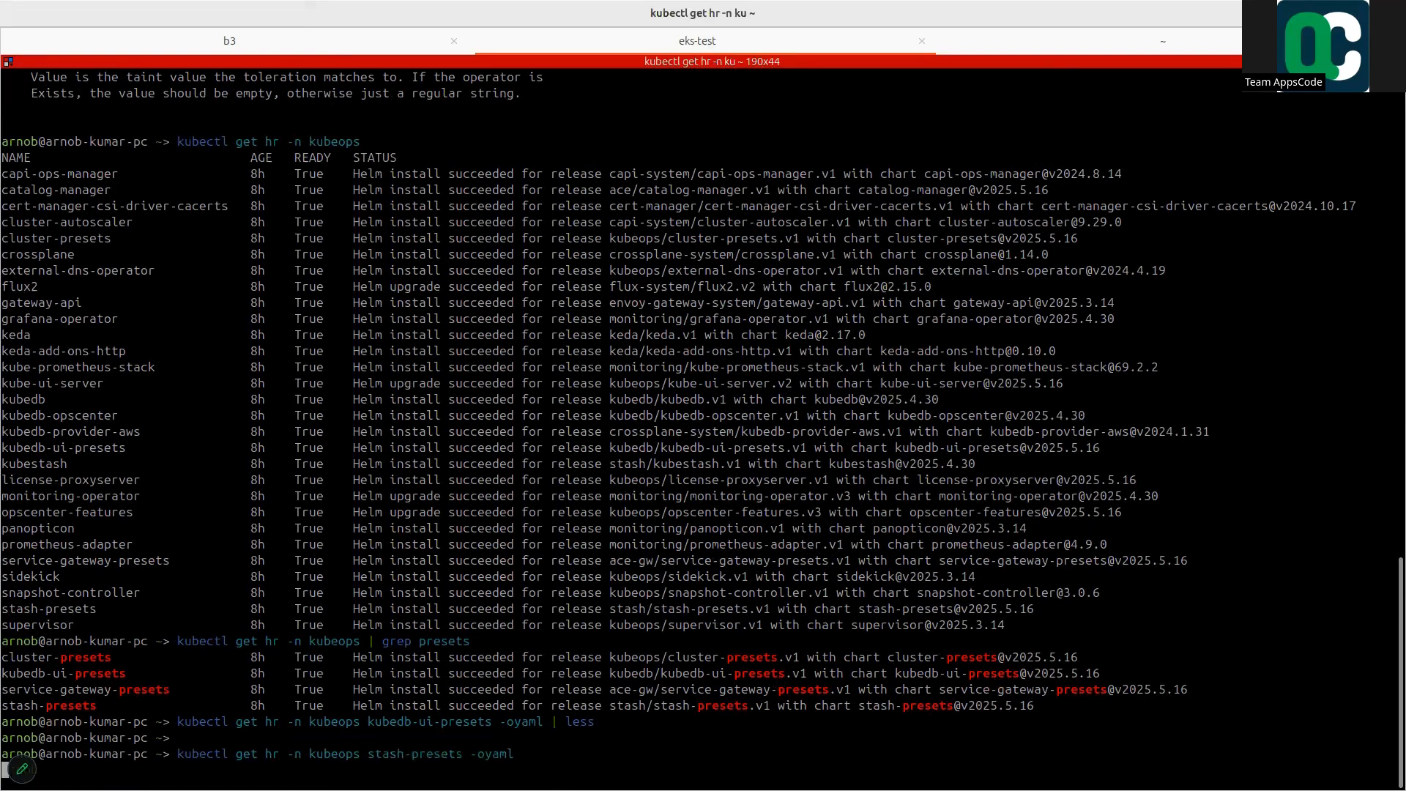
- Examine the kubestash backend section under values in the stash-presets YAML, including its provider entries
{"action": "scroll", "coordinate": [630, 350], "scroll_direction": "up", "scroll_amount": 10}
{"action": "scroll", "coordinate": [630, 351], "scroll_direction": "up", "scroll_amount": 15}
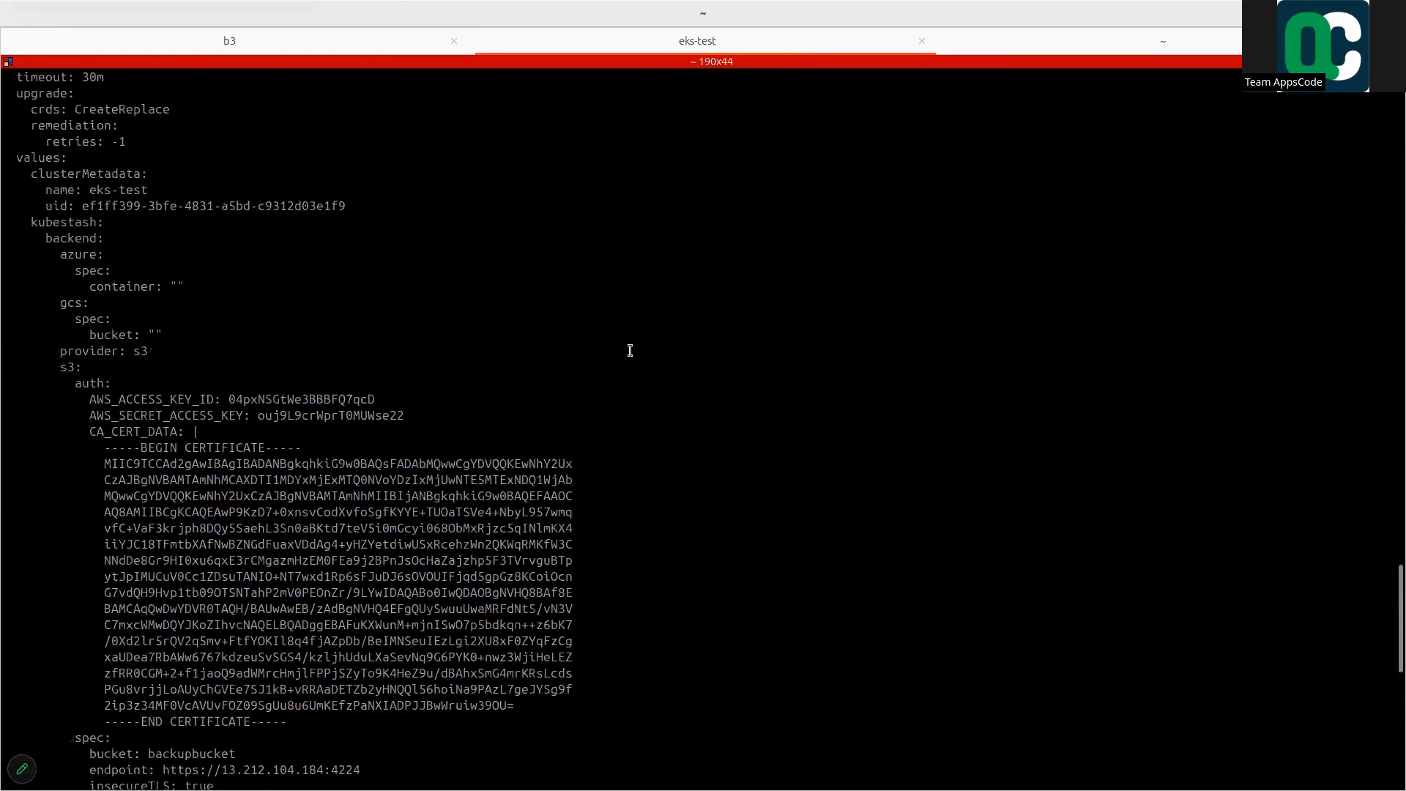
{"action": "scroll", "coordinate": [511, 393], "scroll_direction": "down", "scroll_amount": 2}
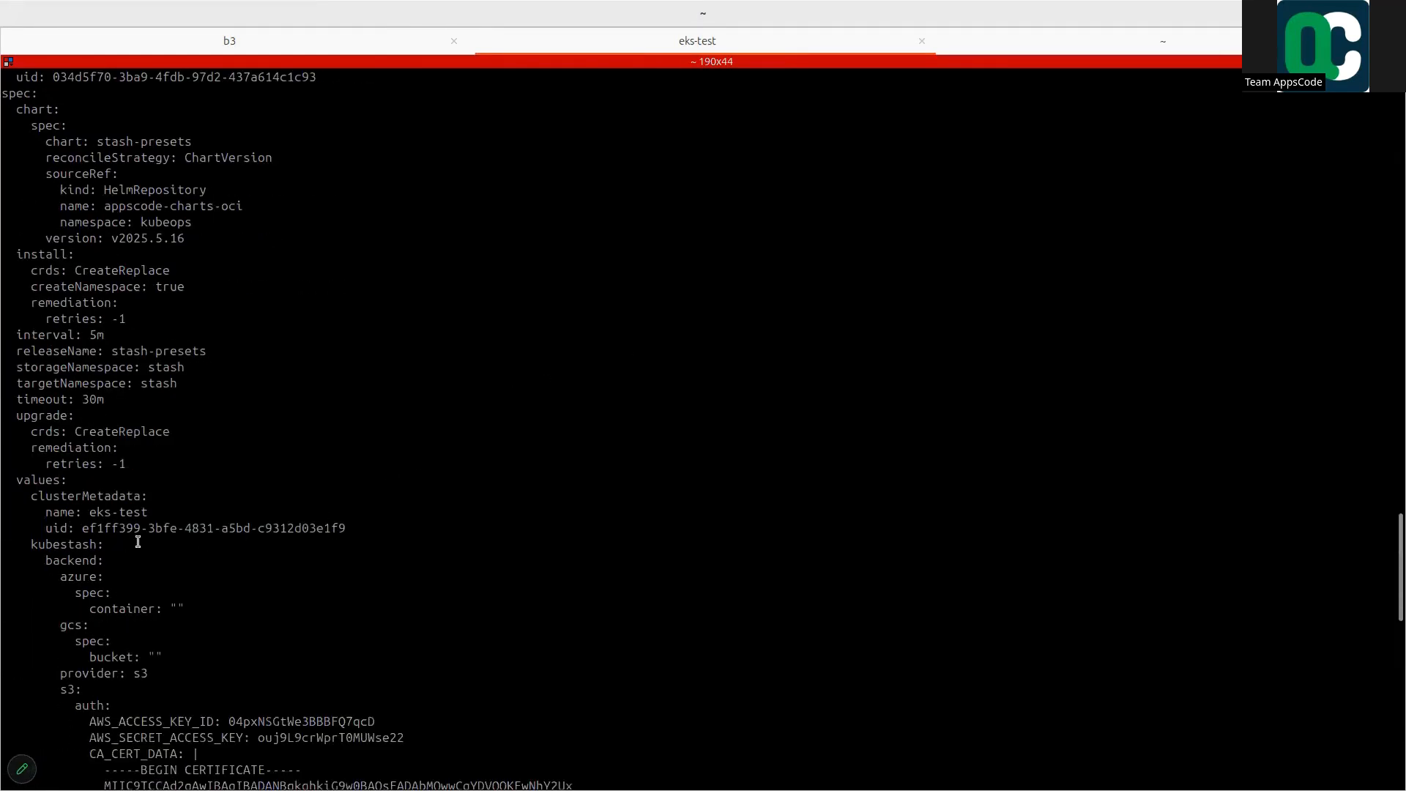
{"action": "scroll", "coordinate": [95, 546], "scroll_direction": "down", "scroll_amount": 2}
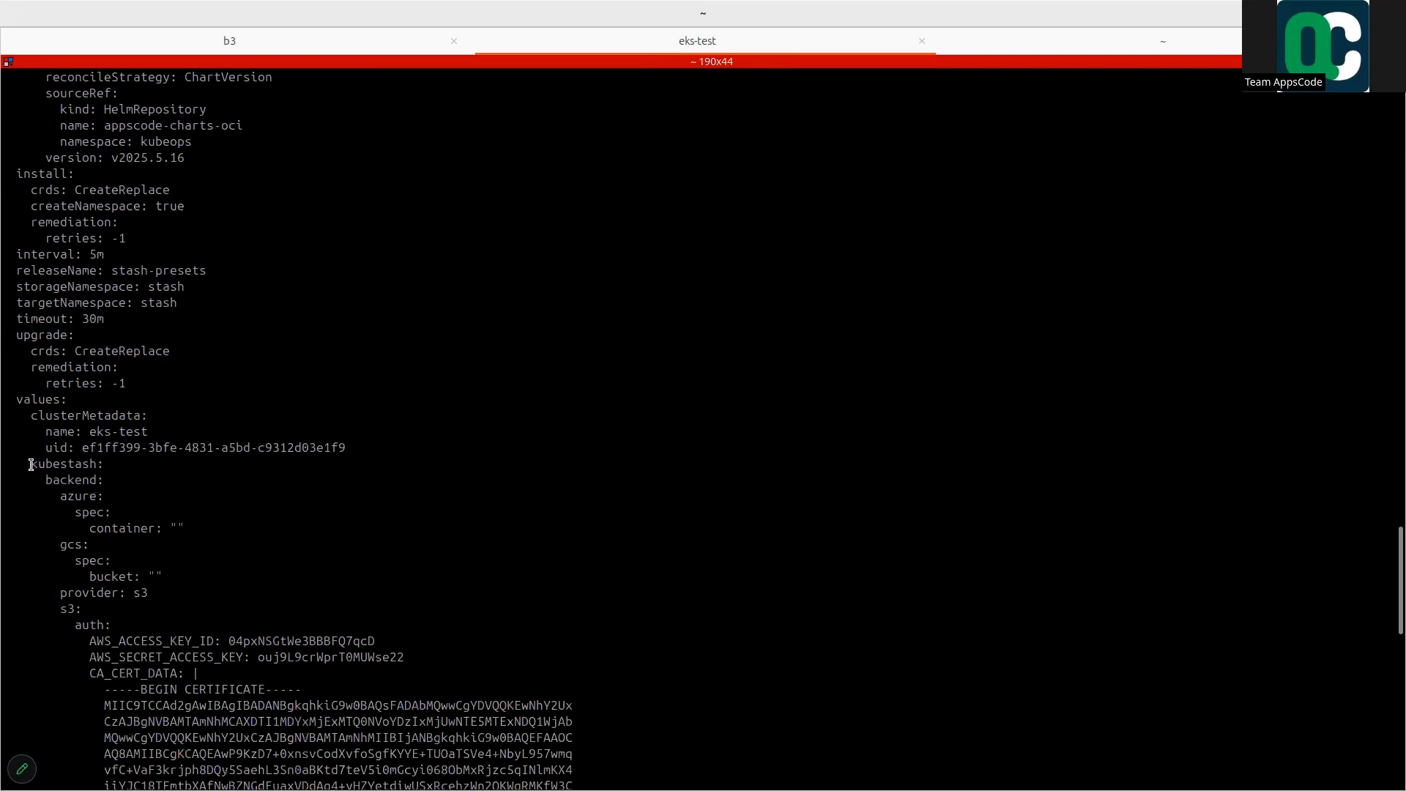
{"action": "left_click_drag", "start_coordinate": [31, 465], "coordinate": [98, 472]}
{"action": "scroll", "coordinate": [95, 549], "scroll_direction": "down", "scroll_amount": 2}
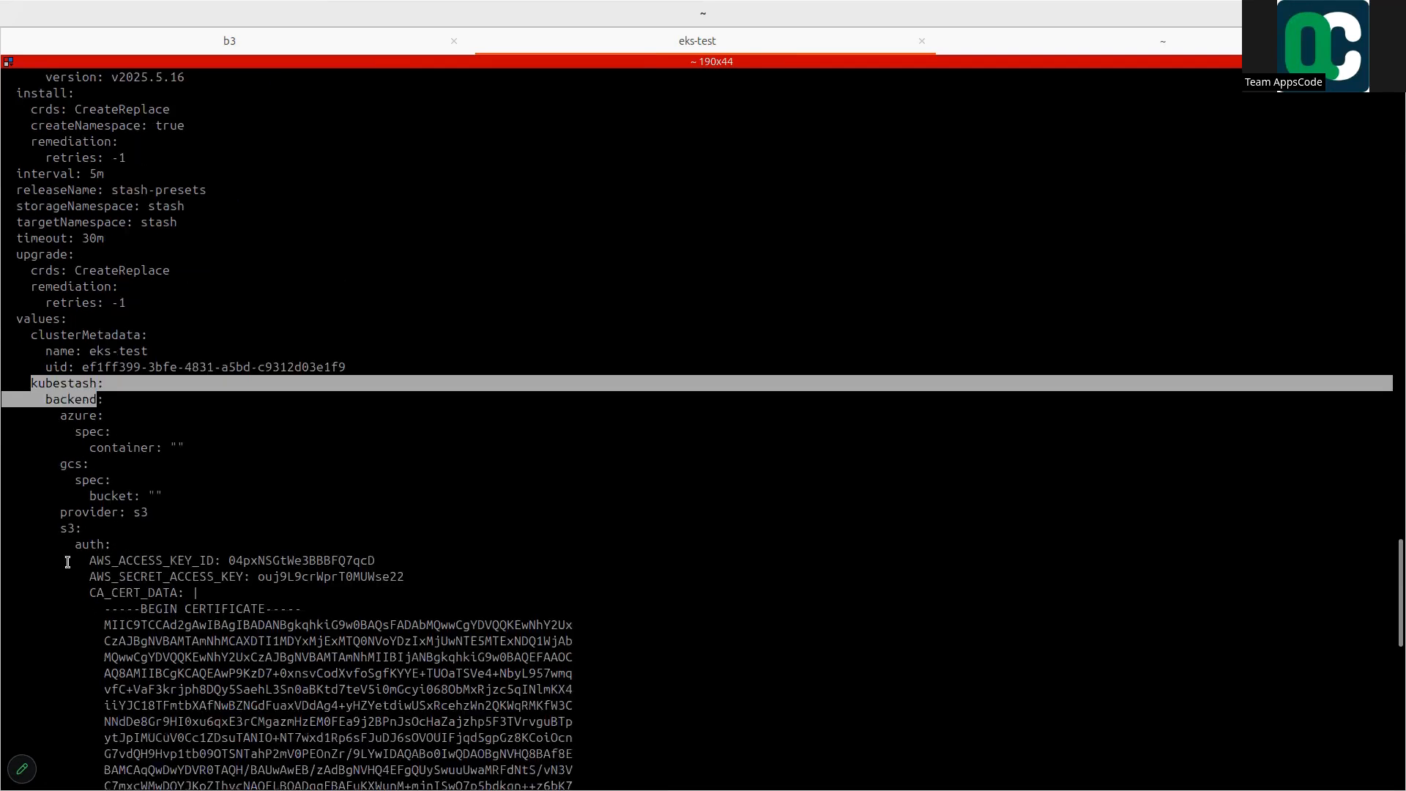
{"action": "left_click_drag", "start_coordinate": [53, 529], "coordinate": [155, 737]}
{"action": "scroll", "coordinate": [263, 645], "scroll_direction": "down", "scroll_amount": 4}
{"action": "left_click", "coordinate": [264, 644]}
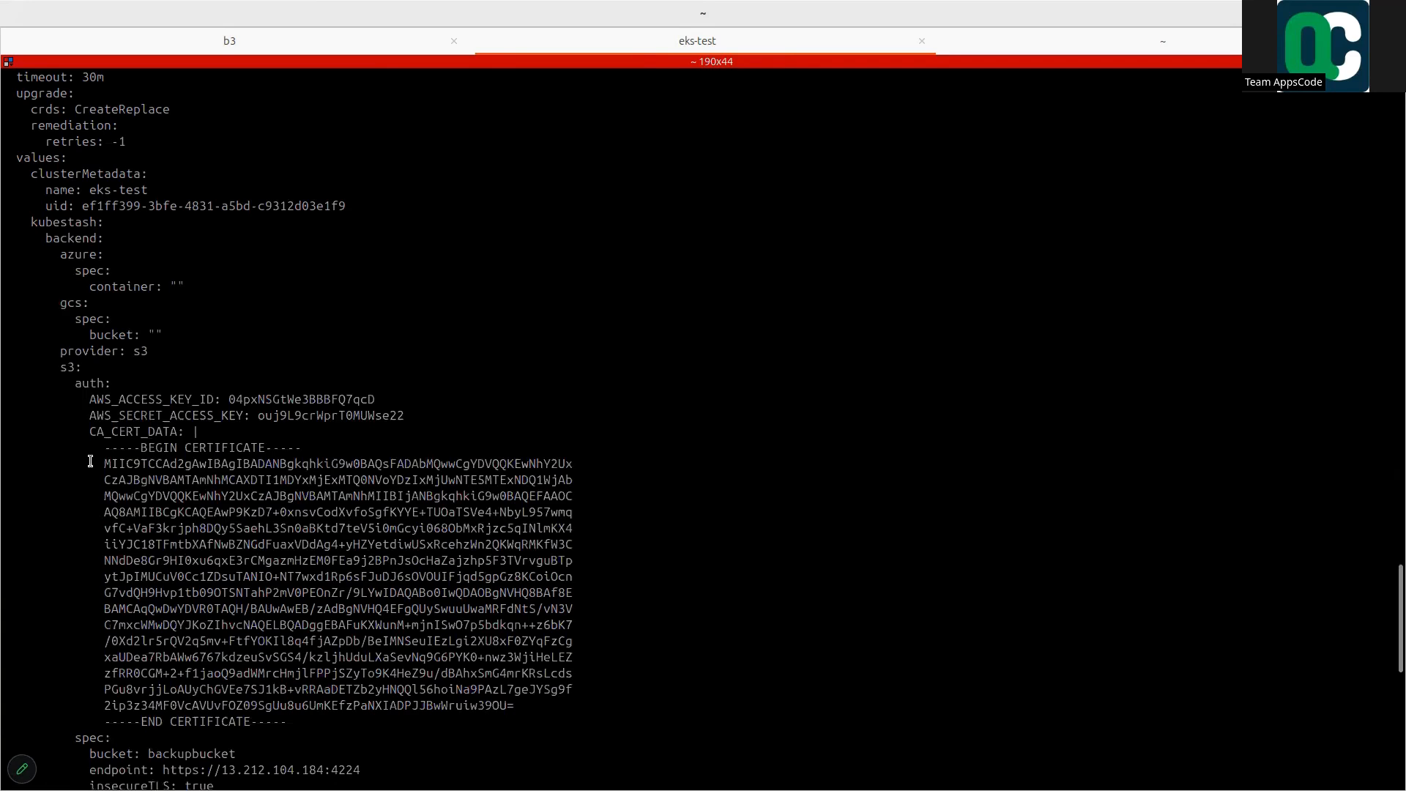
- Examine the S3 backend's auth block and its spec with the bucket, endpoint, prefix and region settings
{"action": "left_click_drag", "start_coordinate": [60, 374], "coordinate": [293, 739]}
{"action": "scroll", "coordinate": [437, 657], "scroll_direction": "down", "scroll_amount": 8}
{"action": "left_click", "coordinate": [312, 537]}
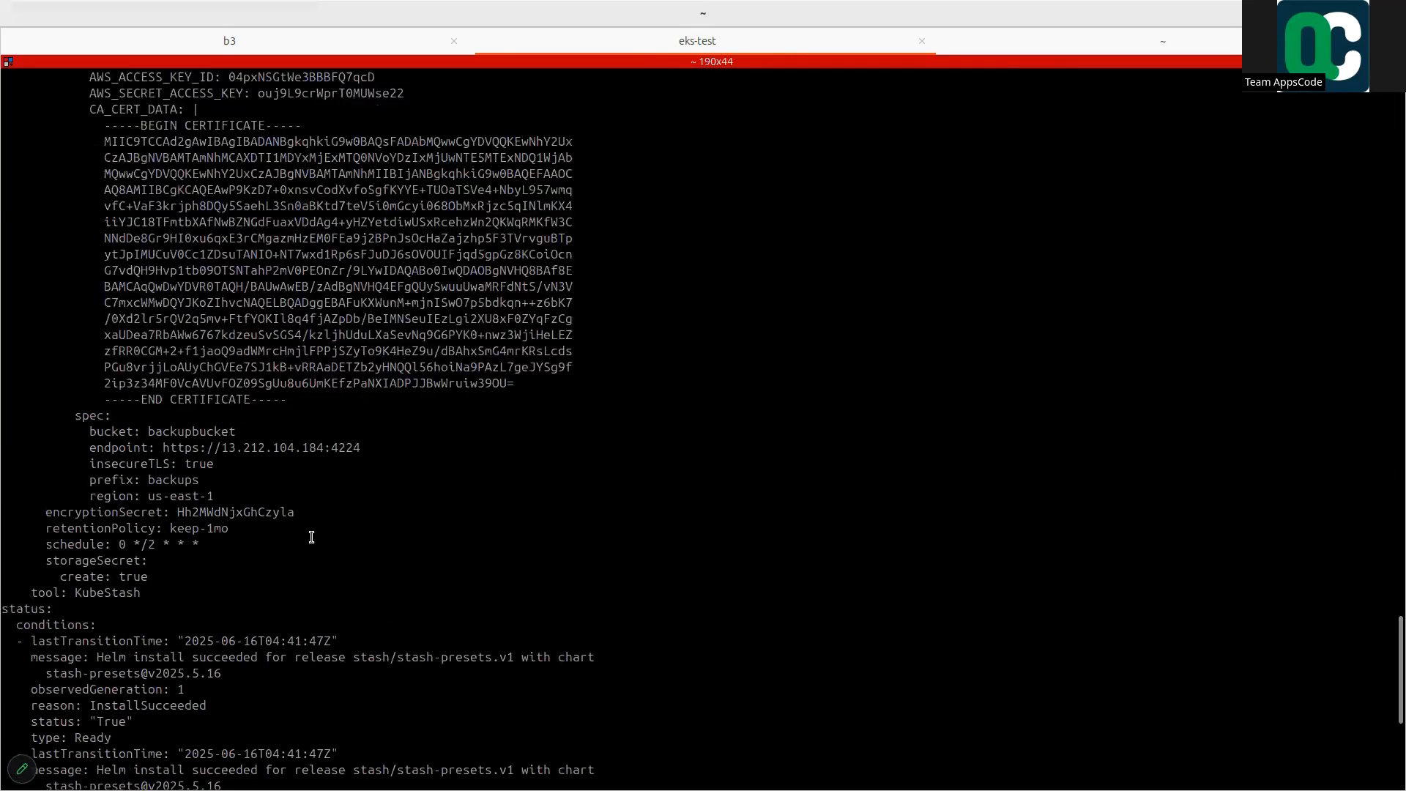
{"action": "left_click_drag", "start_coordinate": [161, 449], "coordinate": [364, 453]}
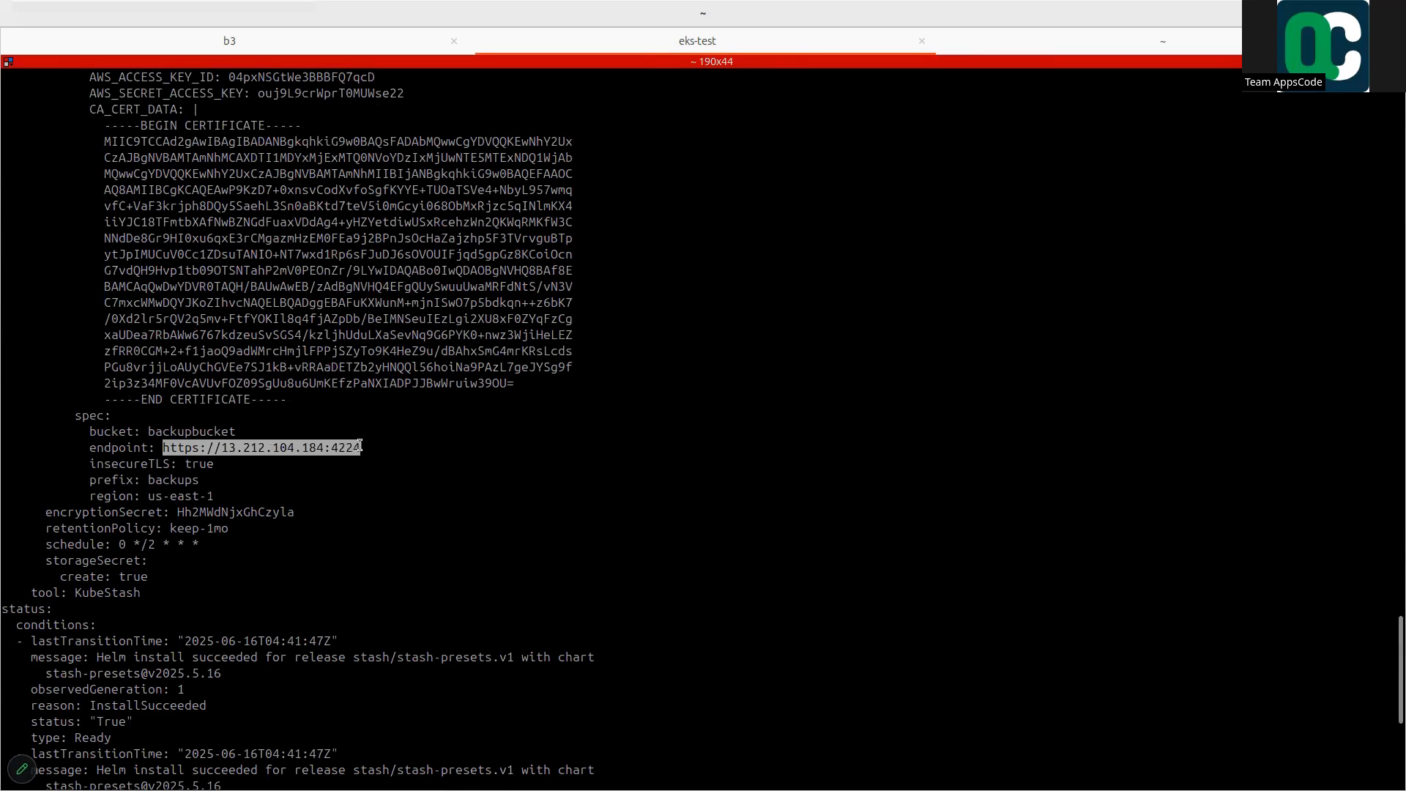
{"action": "left_click", "coordinate": [173, 477]}
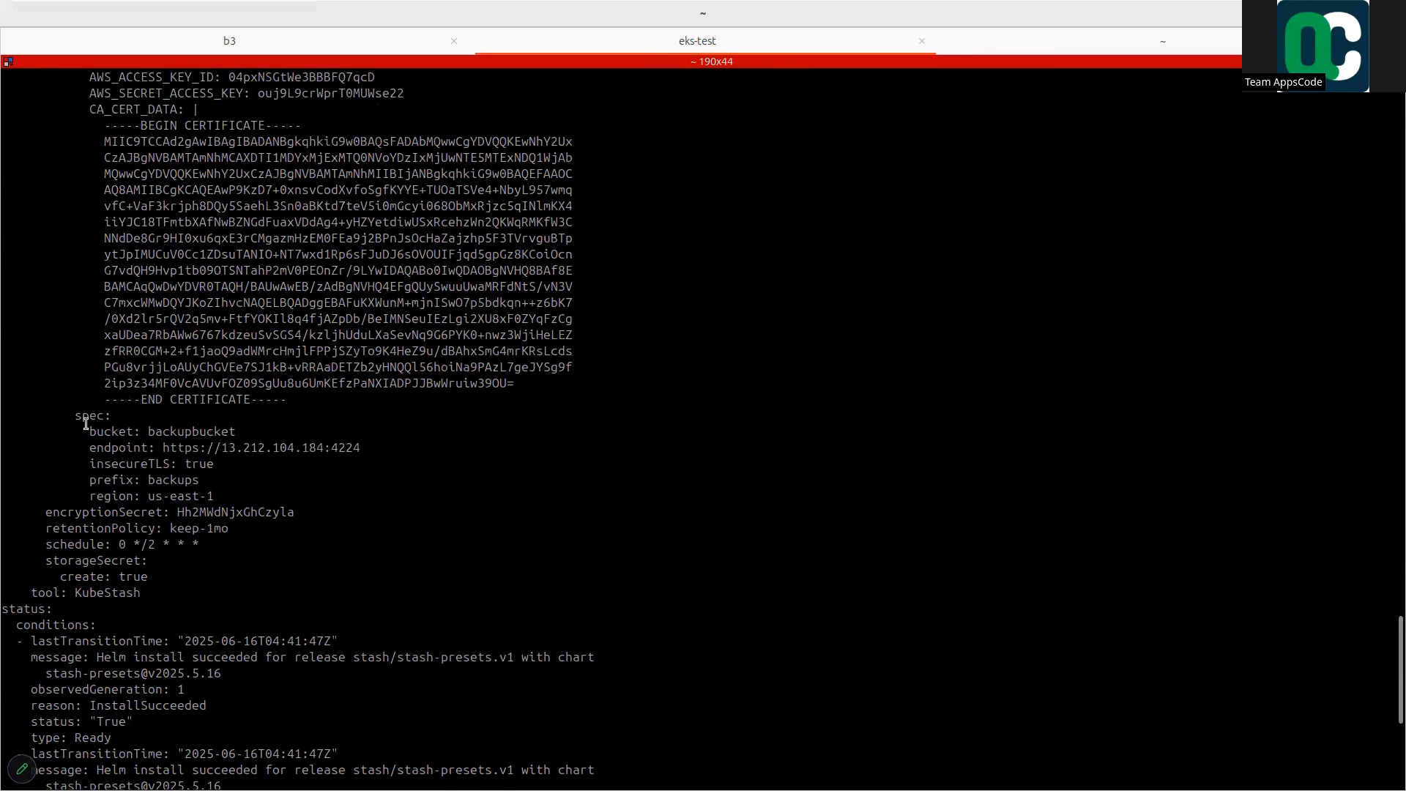
{"action": "left_click_drag", "start_coordinate": [79, 416], "coordinate": [171, 497]}
{"action": "left_click", "coordinate": [265, 503]}
{"action": "scroll", "coordinate": [208, 581], "scroll_direction": "up", "scroll_amount": 5}
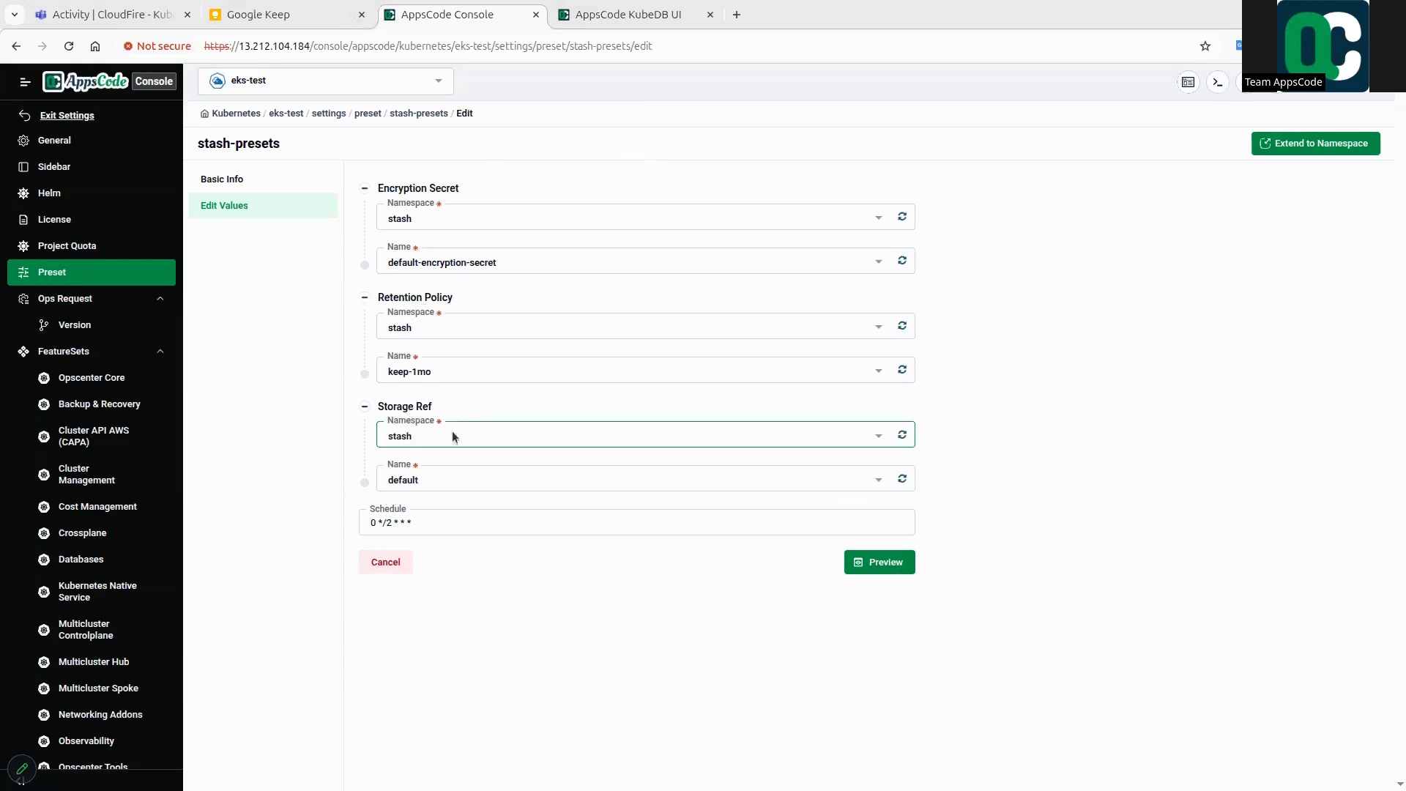
- Return to the terminal and list backup storages in all namespaces with kubectl get backupstorage -A
{"action": "key", "text": "ctrl+alt+Right"}
{"action": "left_click", "coordinate": [602, 471]}
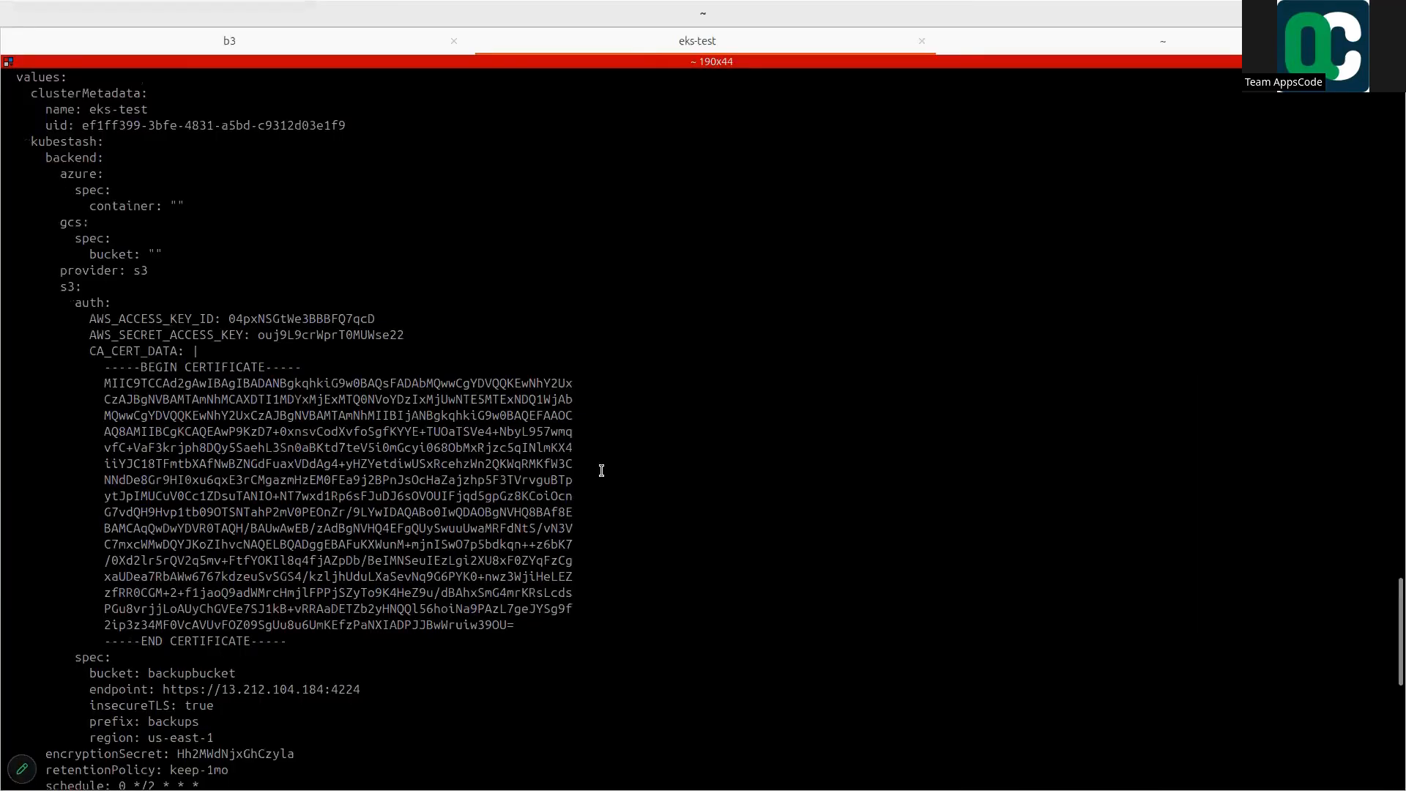
{"action": "type", "text": "kubectl get back"}
{"action": "key", "text": "Right"}
{"action": "key", "text": "Return"}
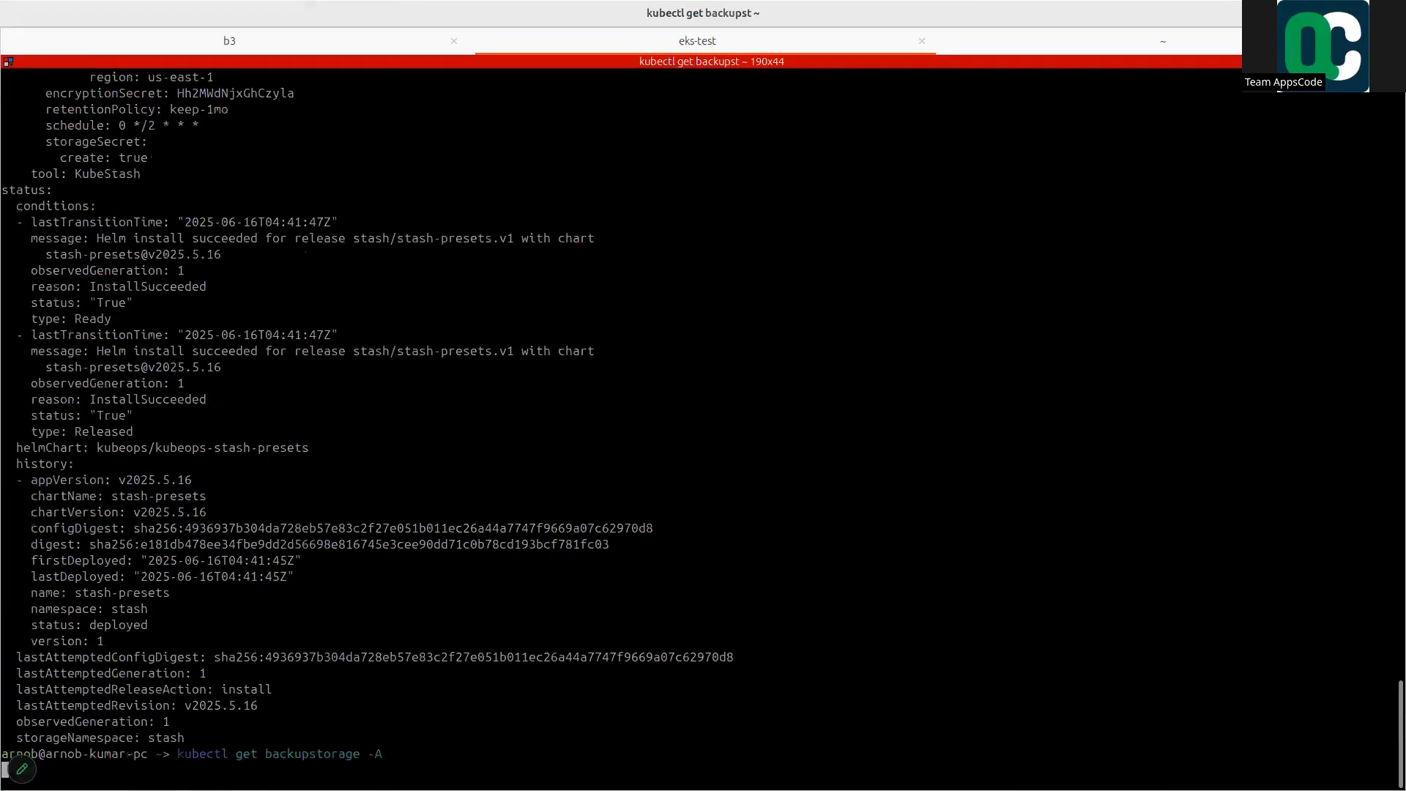
- Examine the listed backup storage's namespace and name, and return to the stash-presets form to compare its Storage Ref
{"action": "left_click_drag", "start_coordinate": [229, 721], "coordinate": [366, 722]}
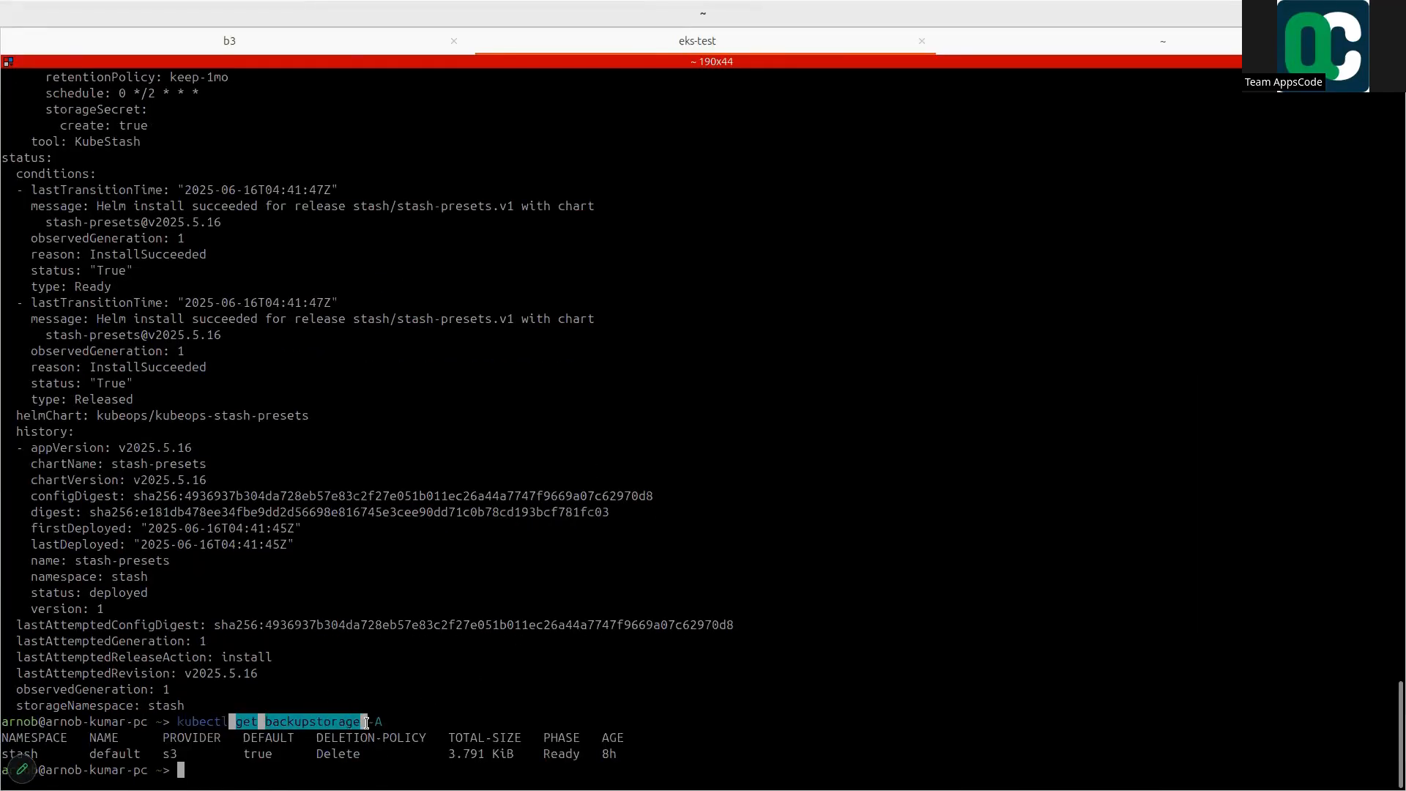
{"action": "left_click_drag", "start_coordinate": [53, 755], "coordinate": [1, 738]}
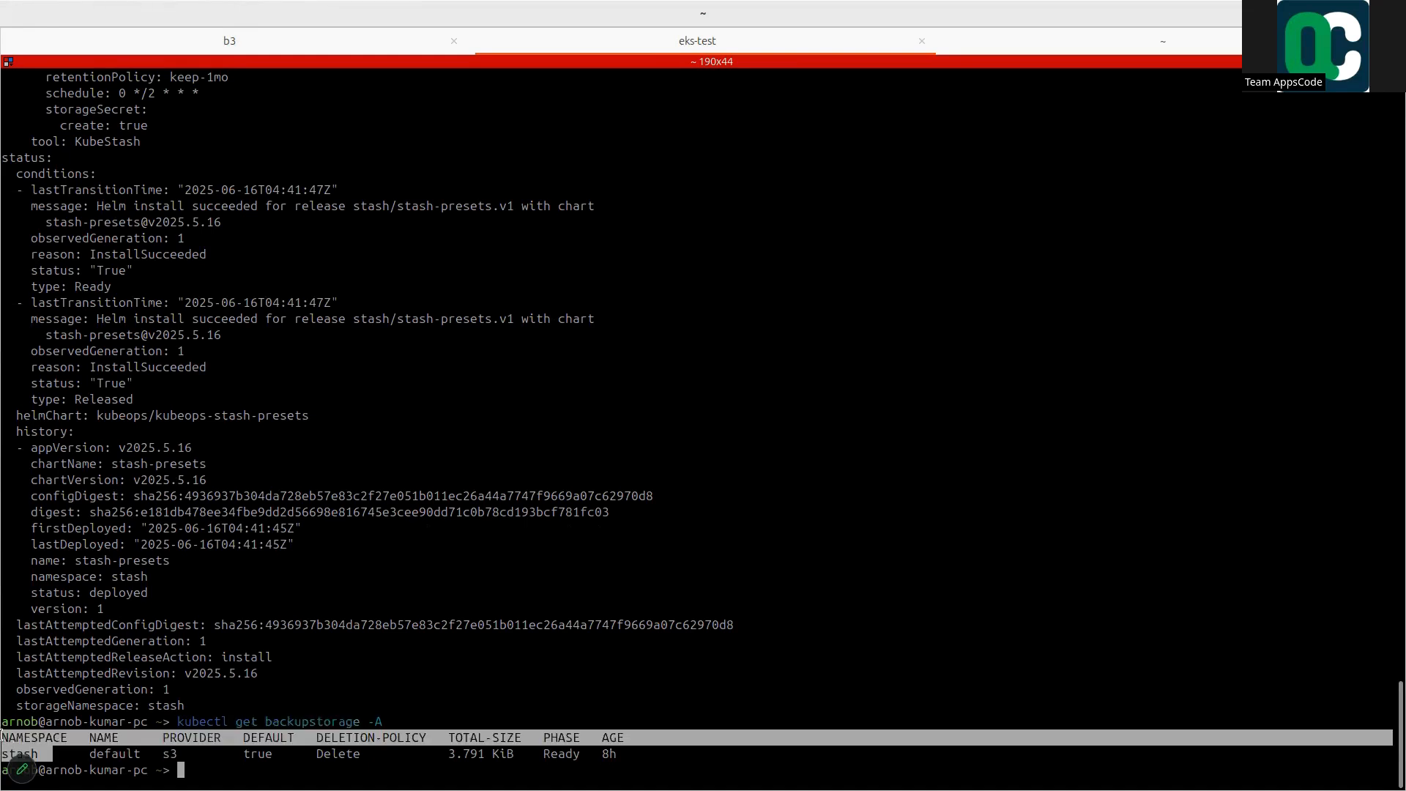
{"action": "left_click_drag", "start_coordinate": [143, 754], "coordinate": [91, 737]}
{"action": "left_click", "coordinate": [517, 760]}
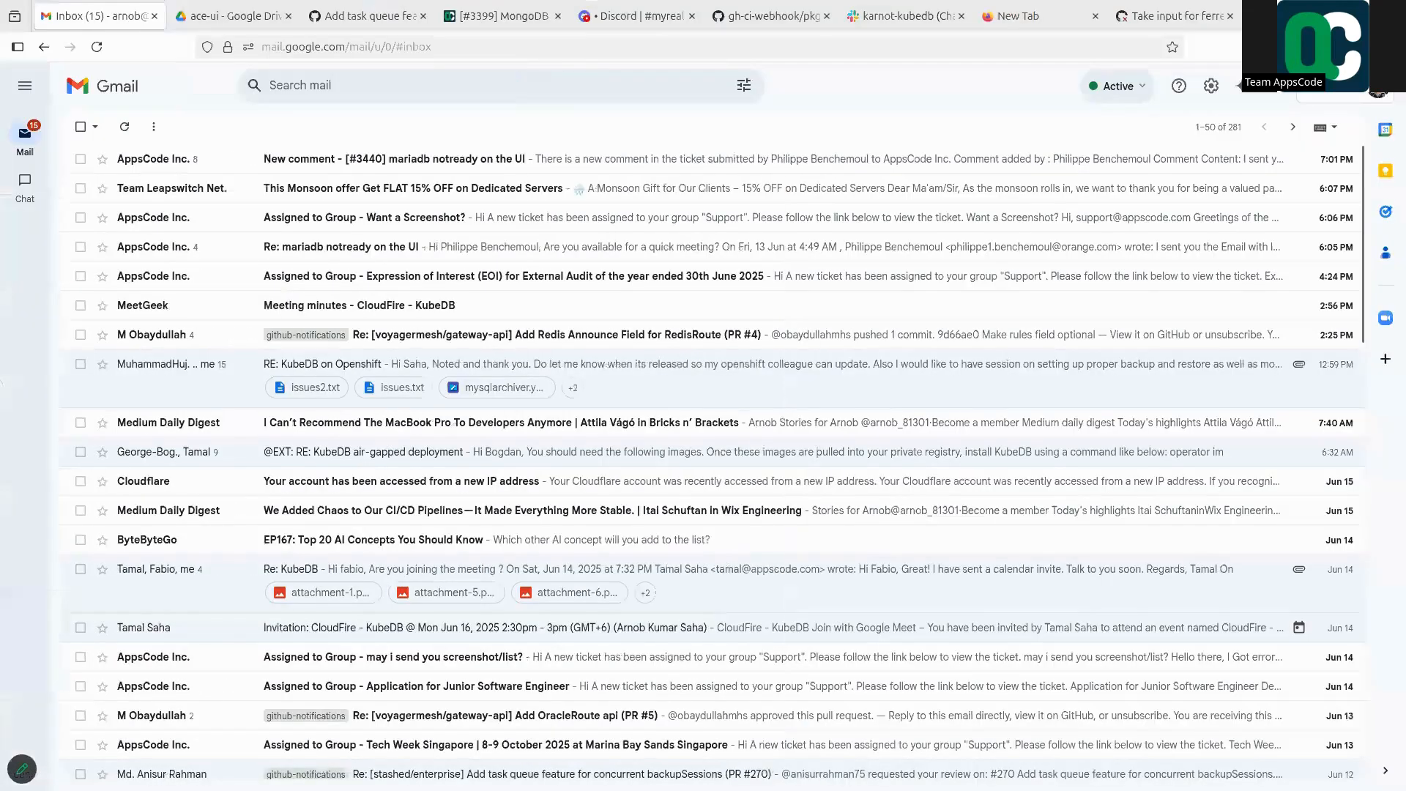
{"action": "key", "text": "ctrl+alt+Left"}
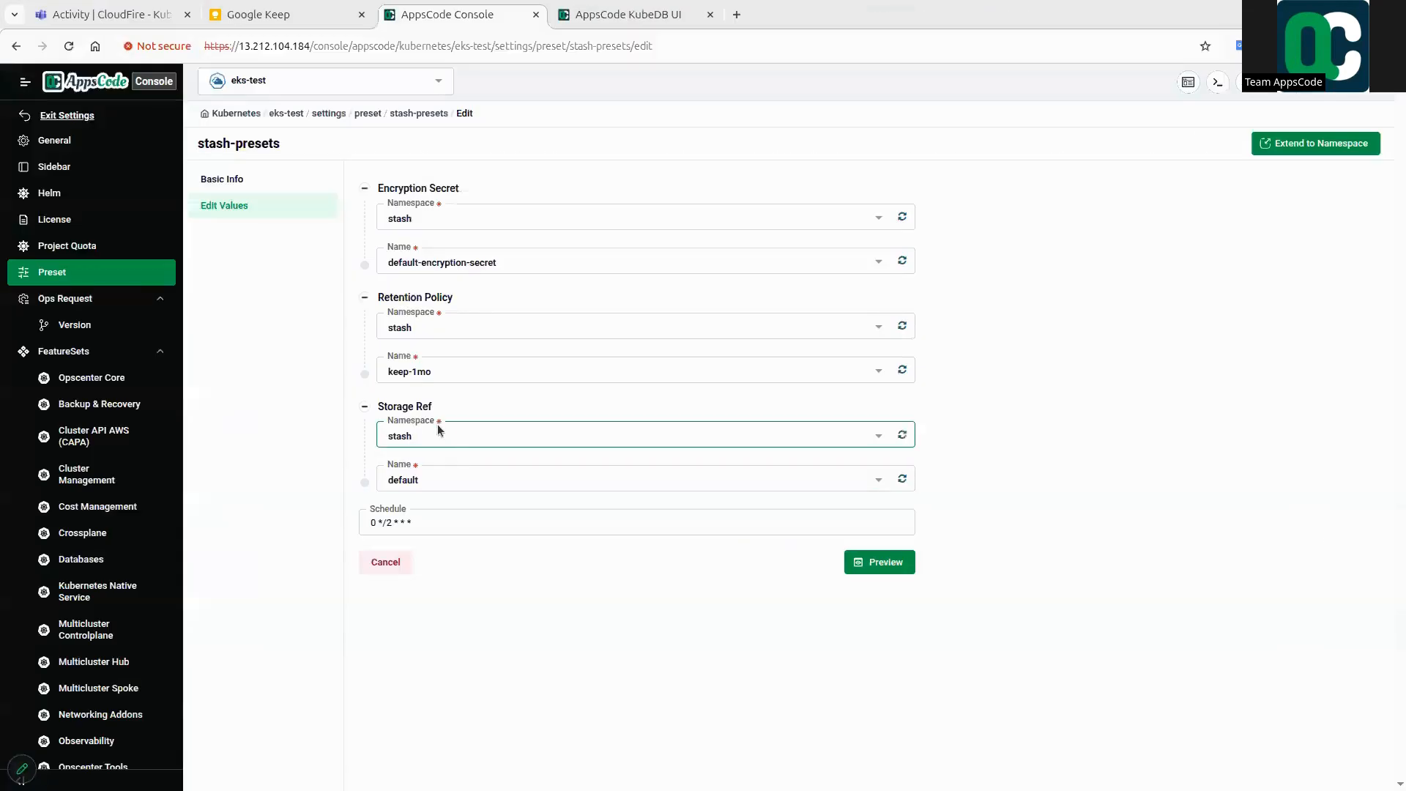